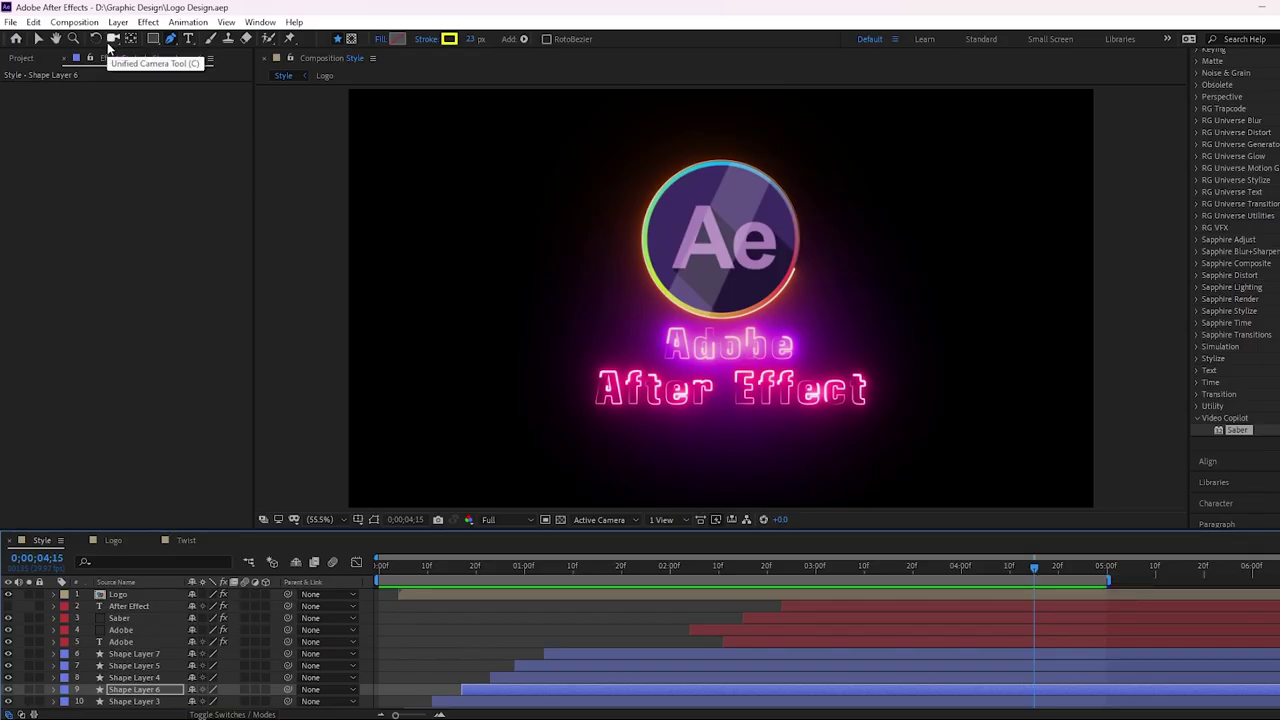
- Create a new 1920×1080, 29.97 fps HDTV composition named 'Shape'
{"action": "left_click", "coordinate": [84, 24]}
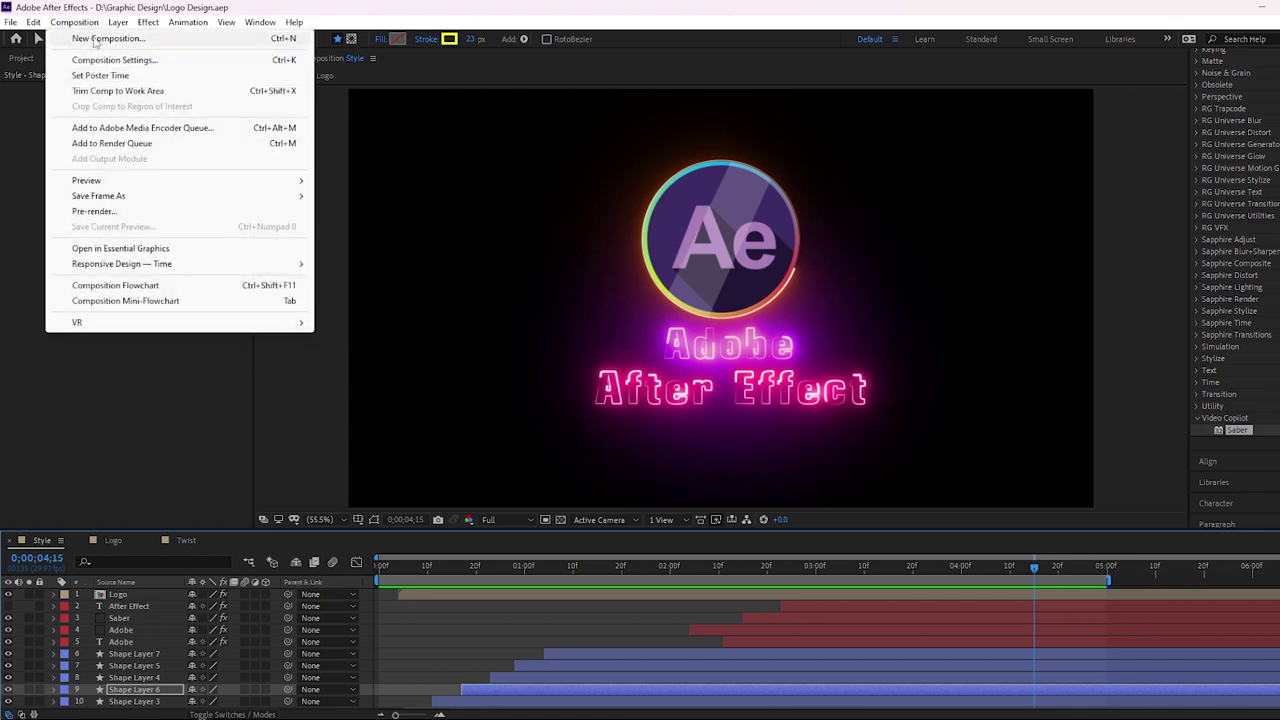
{"action": "left_click", "coordinate": [100, 39]}
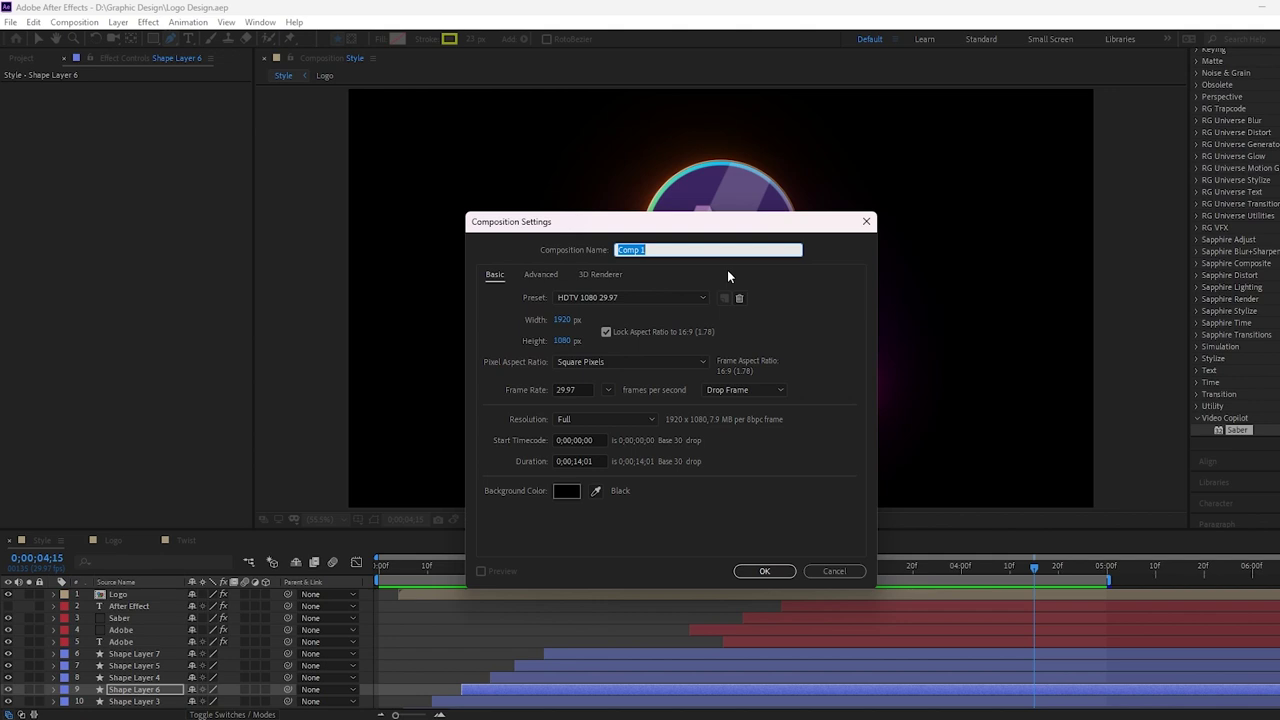
{"action": "type", "text": "Shape"}
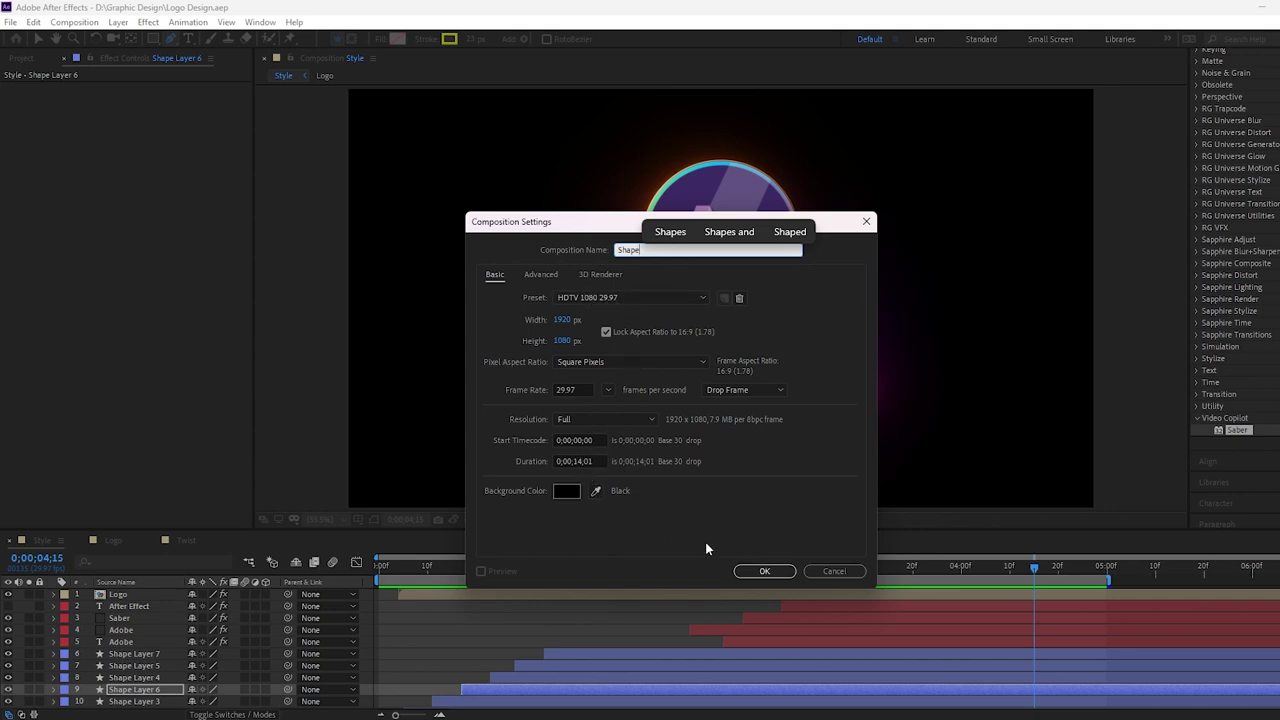
{"action": "left_click", "coordinate": [764, 570]}
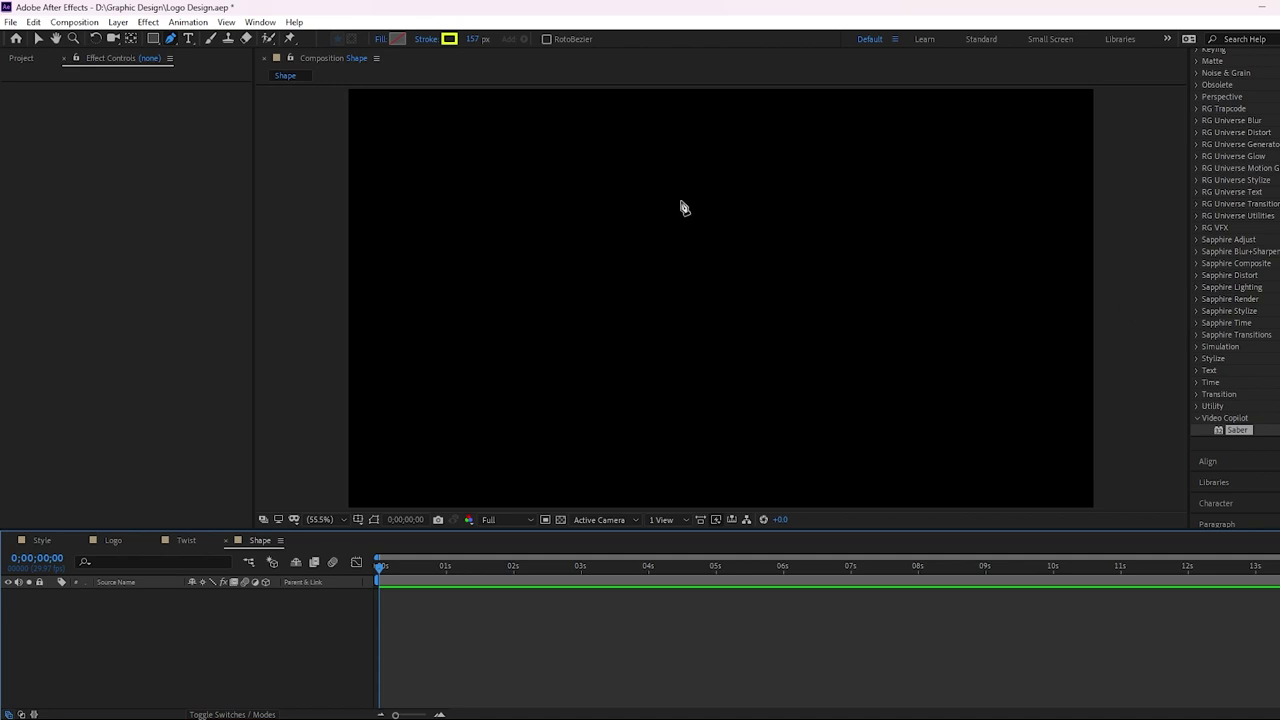
- Set the fill for new shapes to None
{"action": "left_click", "coordinate": [382, 41]}
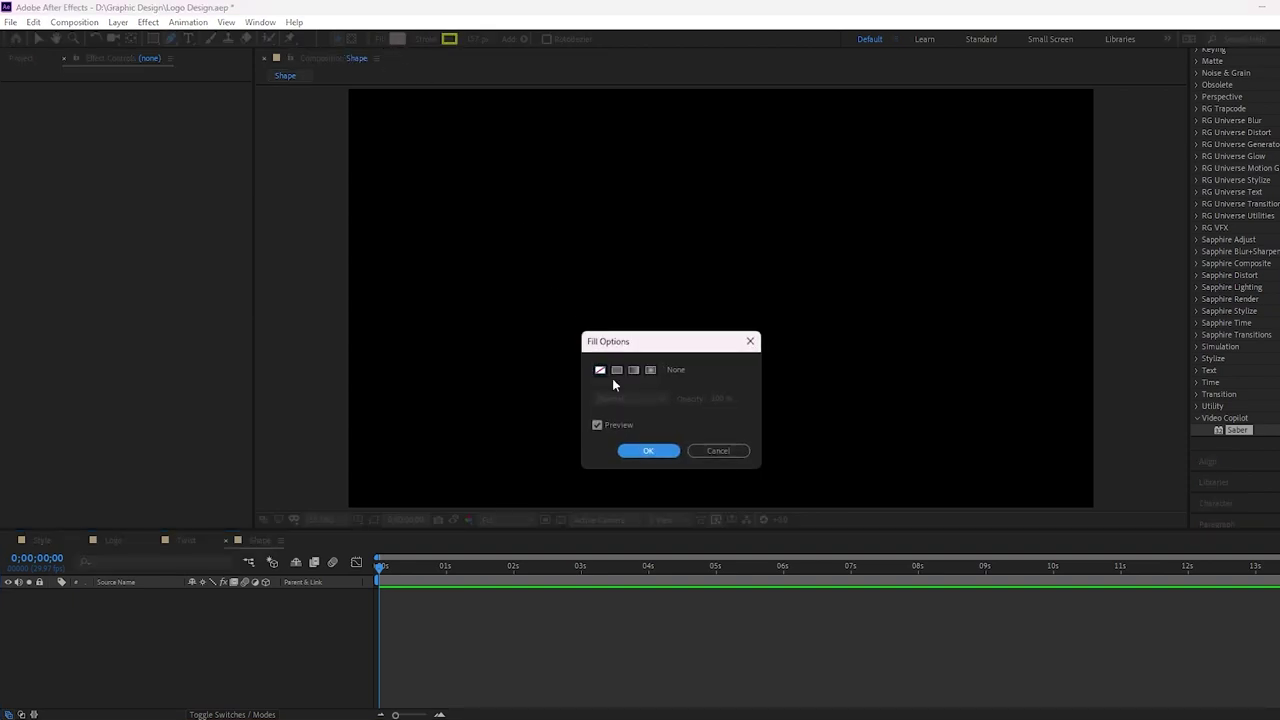
{"action": "left_click", "coordinate": [616, 370]}
{"action": "left_click", "coordinate": [648, 450]}
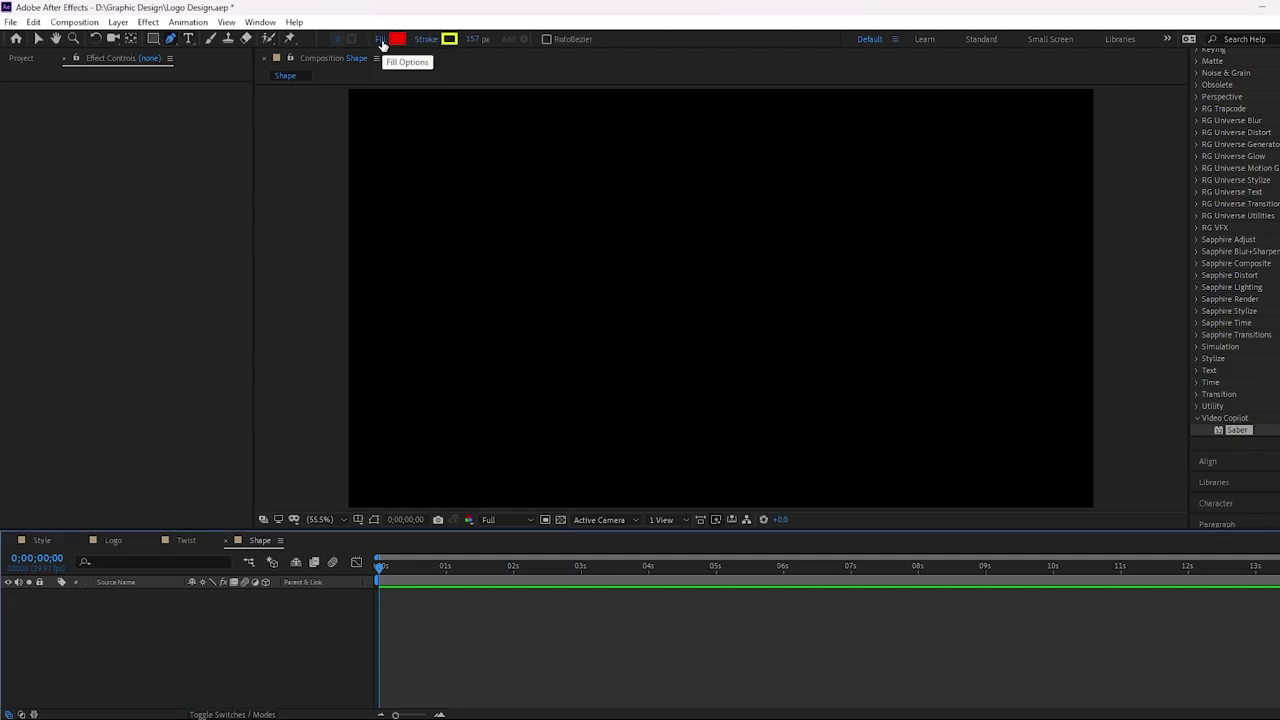
{"action": "left_click", "coordinate": [382, 45]}
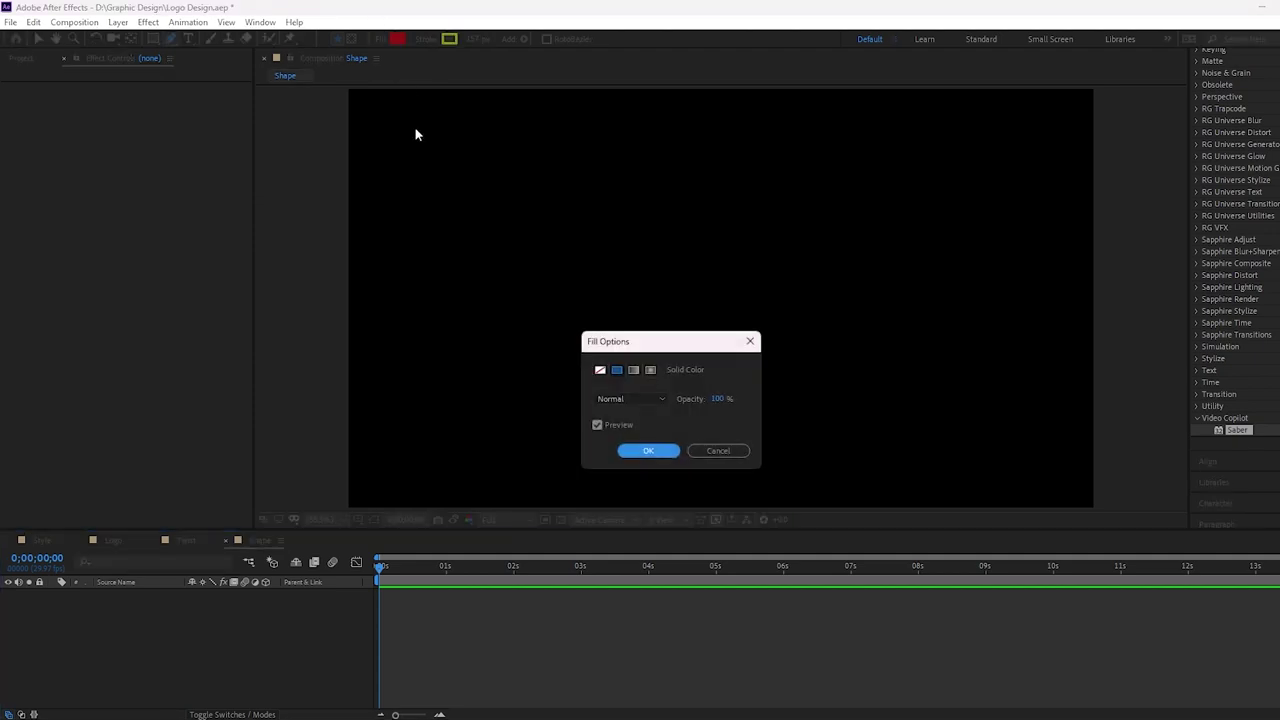
{"action": "left_click", "coordinate": [601, 371]}
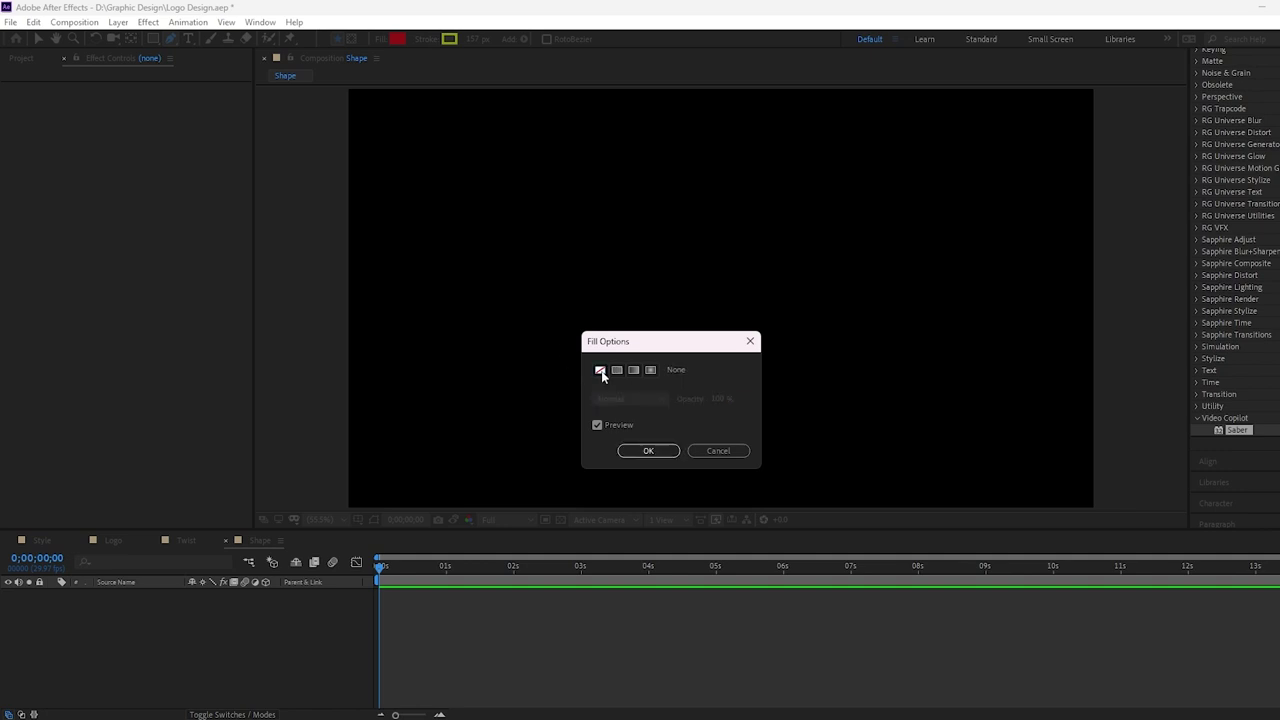
{"action": "left_click", "coordinate": [648, 450]}
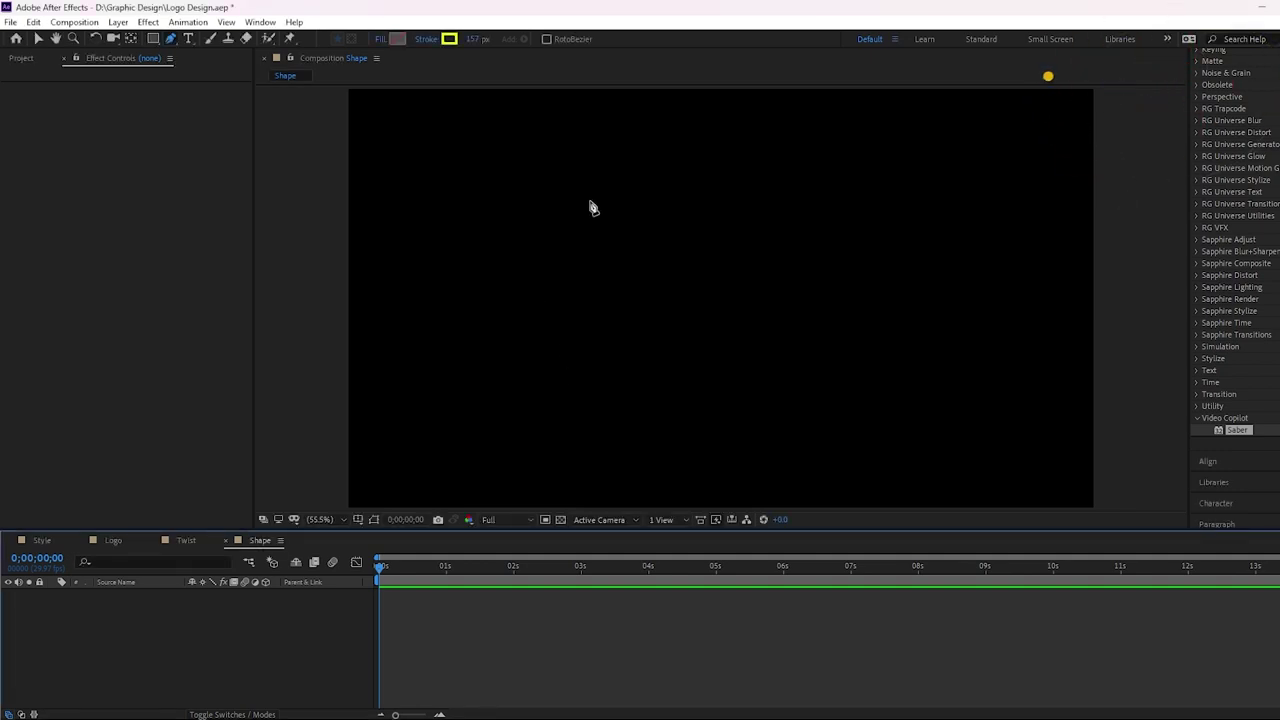
- Set the shape stroke width to 77 px and show the Title/Action Safe guides
{"action": "left_click", "coordinate": [173, 37]}
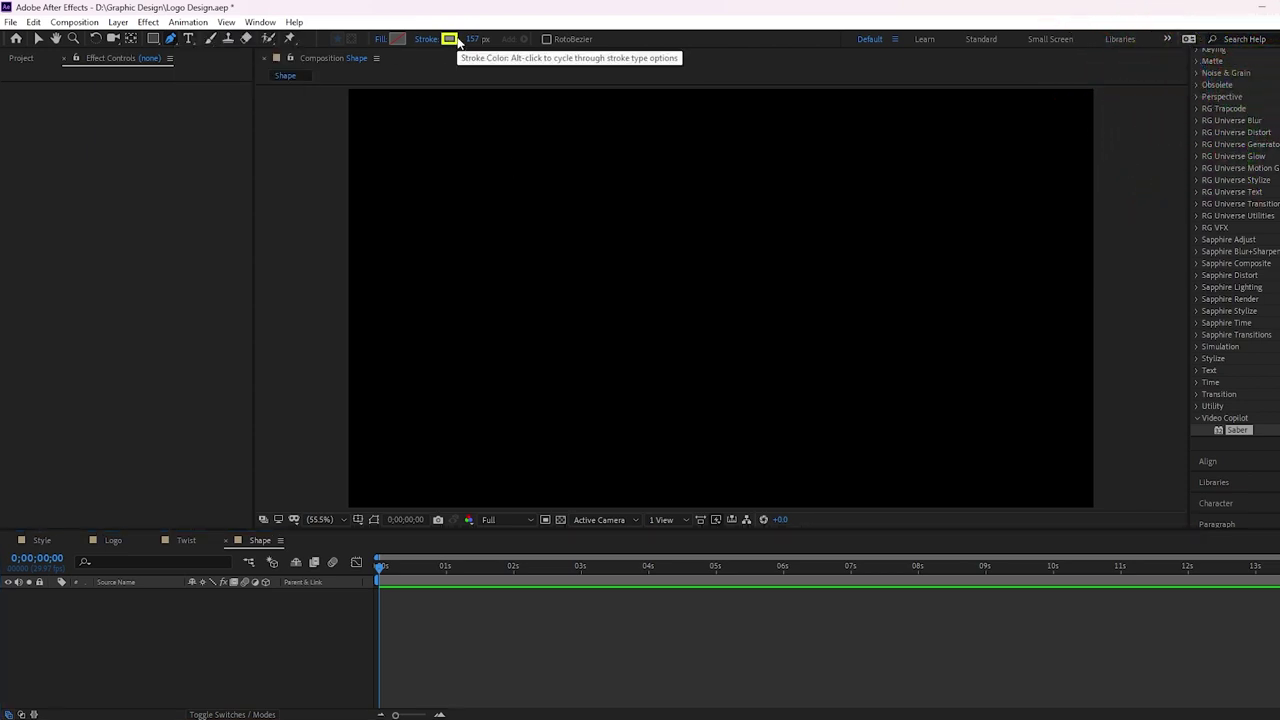
{"action": "left_click_drag", "start_coordinate": [471, 41], "coordinate": [426, 47]}
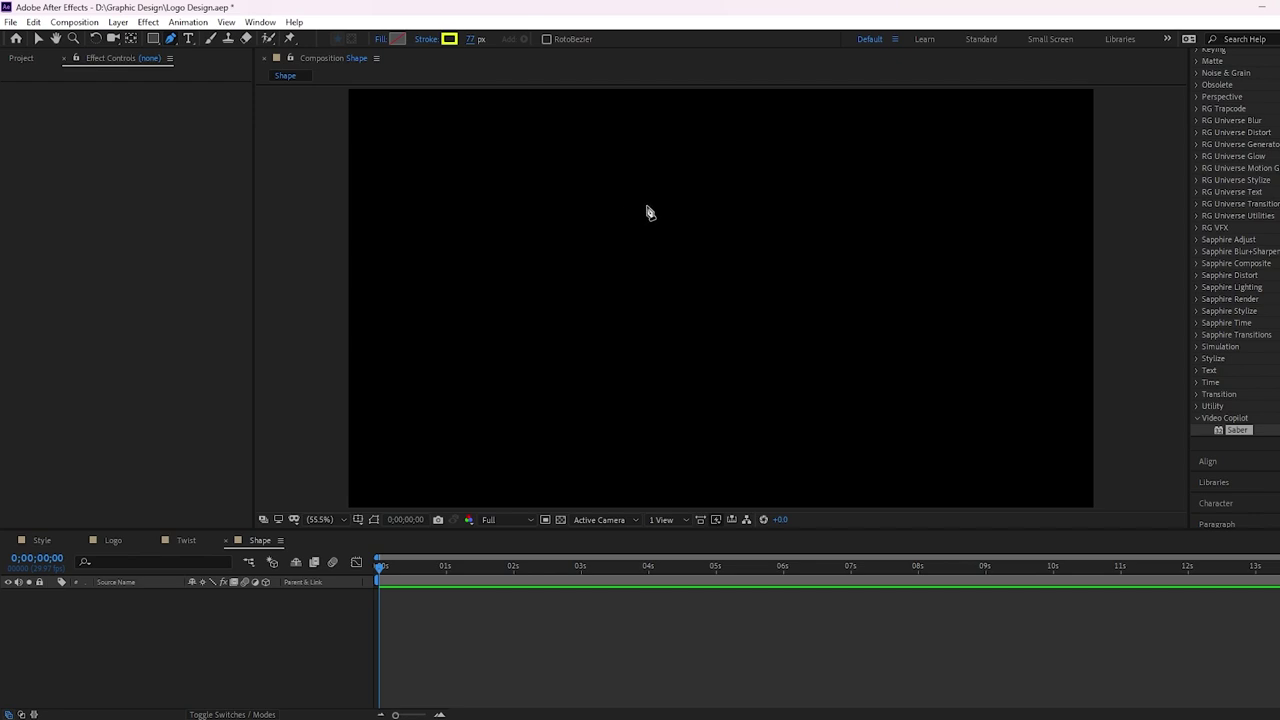
{"action": "left_click", "coordinate": [358, 520]}
{"action": "left_click", "coordinate": [399, 540]}
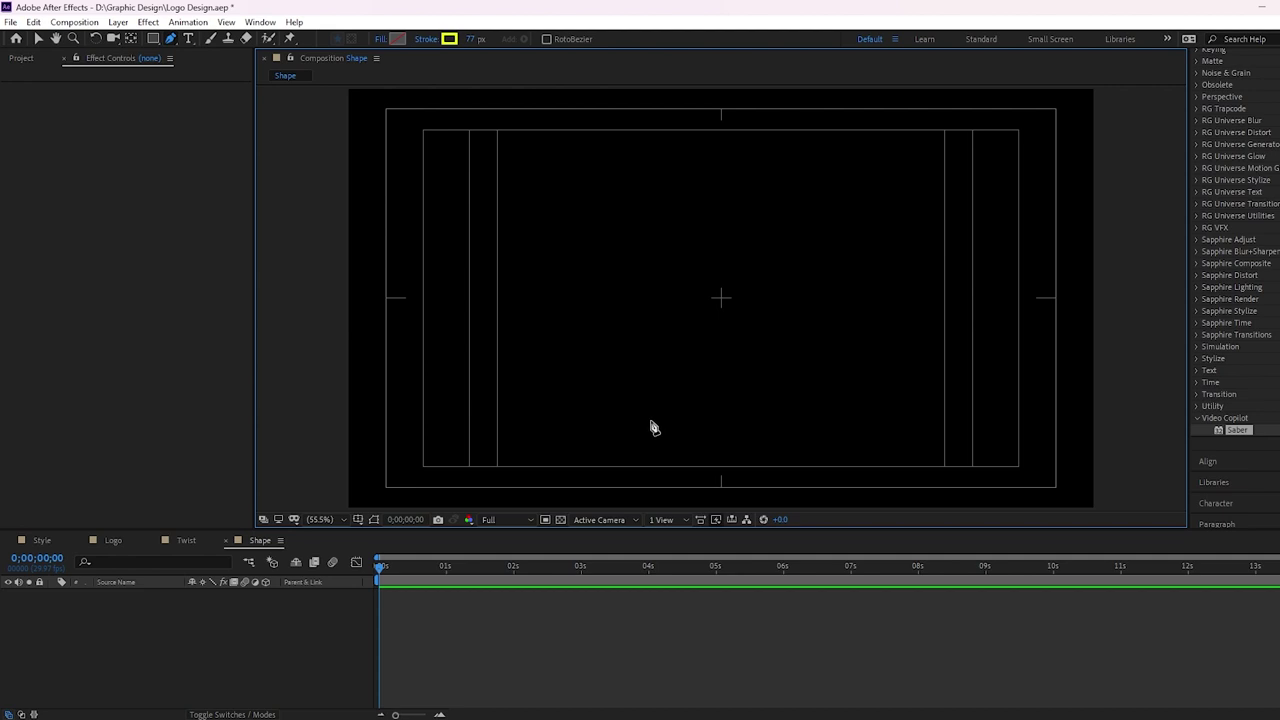
- Draw a trial line with the Pen tool, then undo it
{"action": "left_click", "coordinate": [376, 525]}
{"action": "left_click", "coordinate": [558, 315]}
{"action": "left_click", "coordinate": [738, 249]}
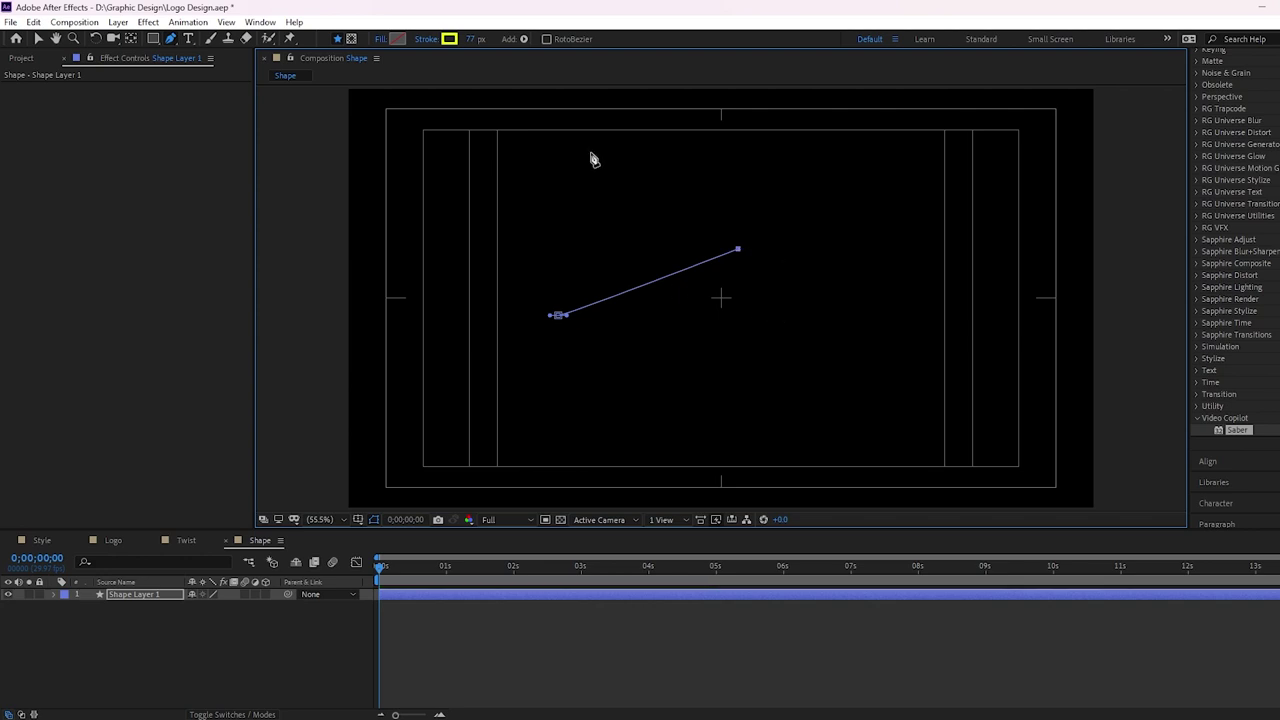
{"action": "left_click_drag", "start_coordinate": [477, 39], "coordinate": [466, 46]}
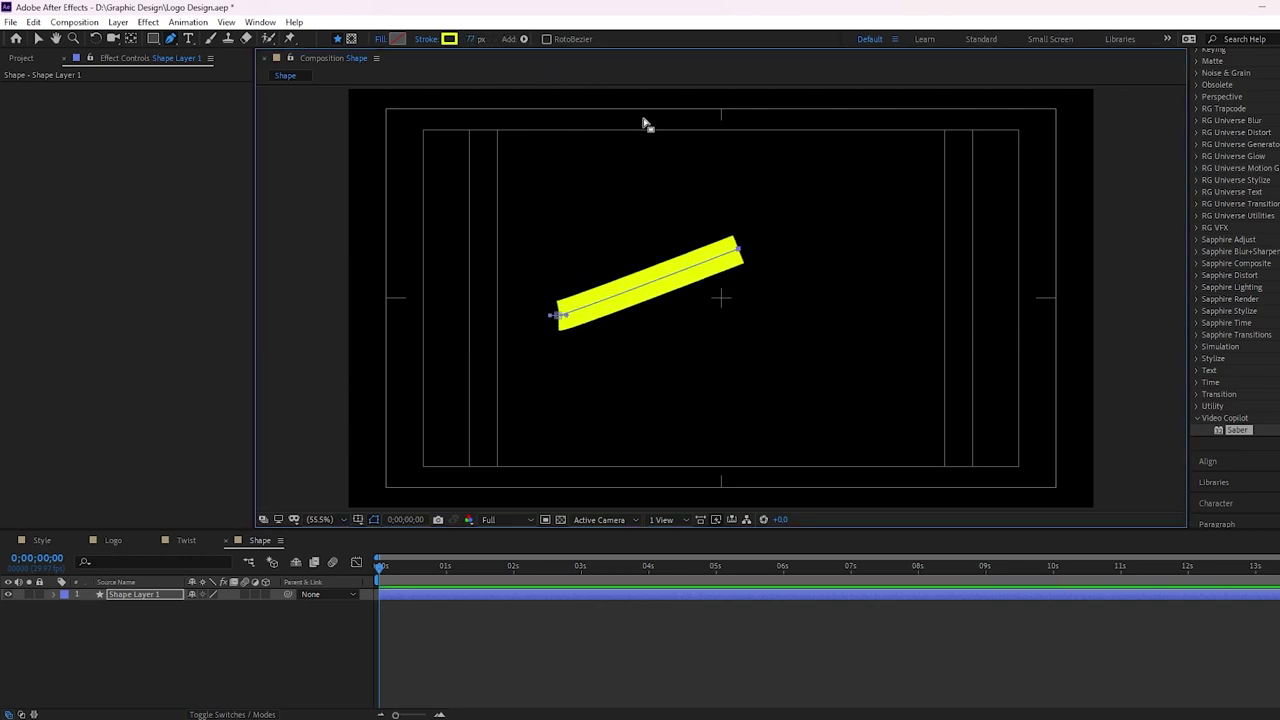
{"action": "key", "text": "ctrl+z"}
{"action": "key", "text": "ctrl+z"}
{"action": "key", "text": "ctrl+z"}
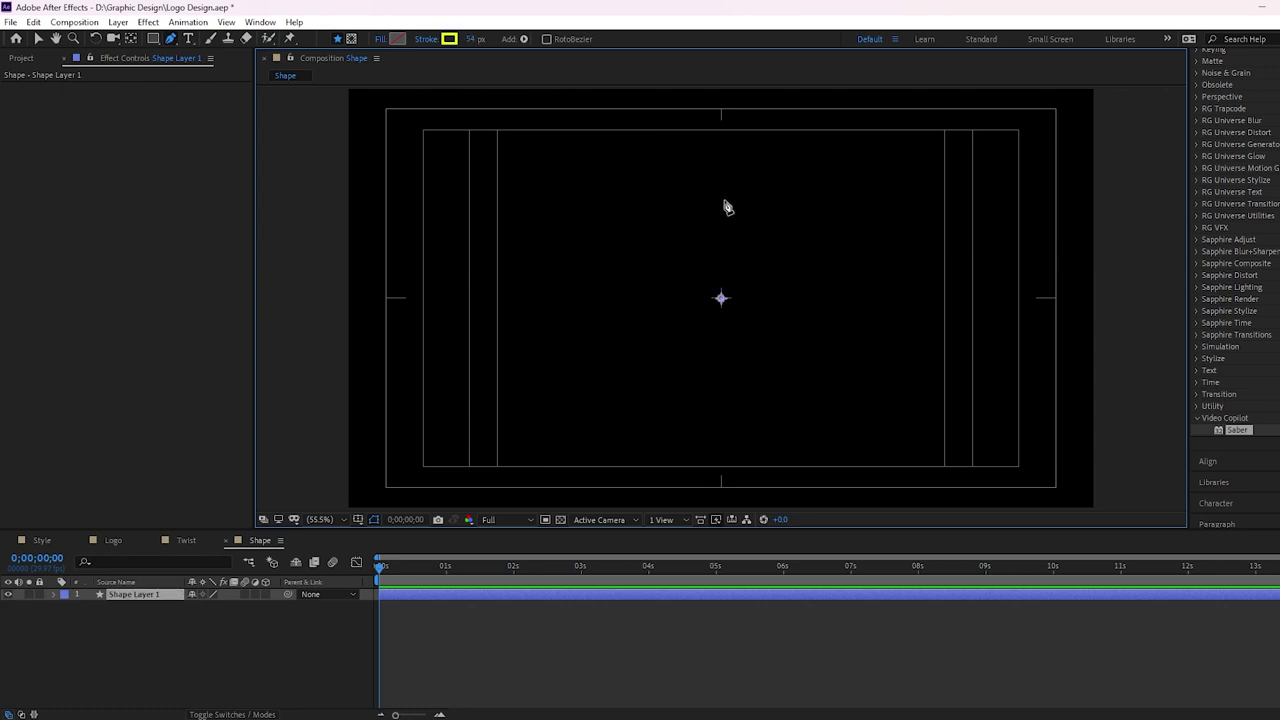
- Draw a vertical line through the comp centre with a 36 px stroke
{"action": "left_click", "coordinate": [717, 197]}
{"action": "left_click", "coordinate": [717, 382]}
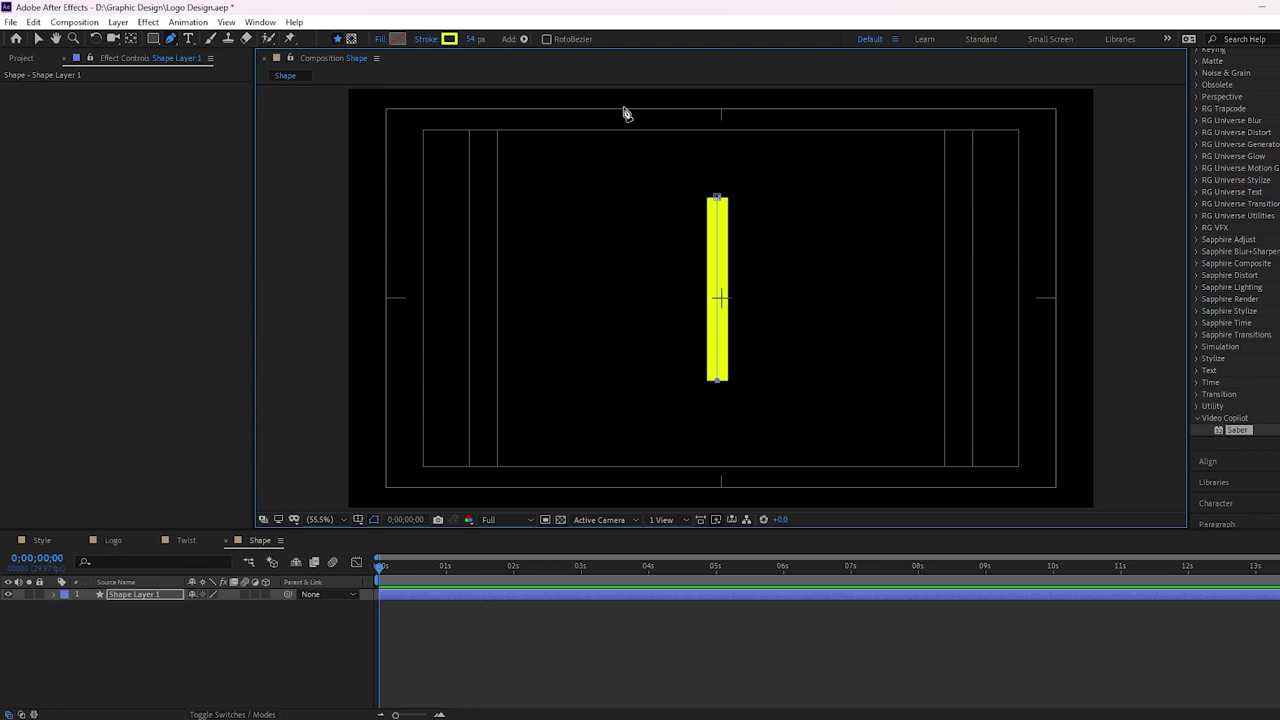
{"action": "left_click_drag", "start_coordinate": [463, 42], "coordinate": [461, 42]}
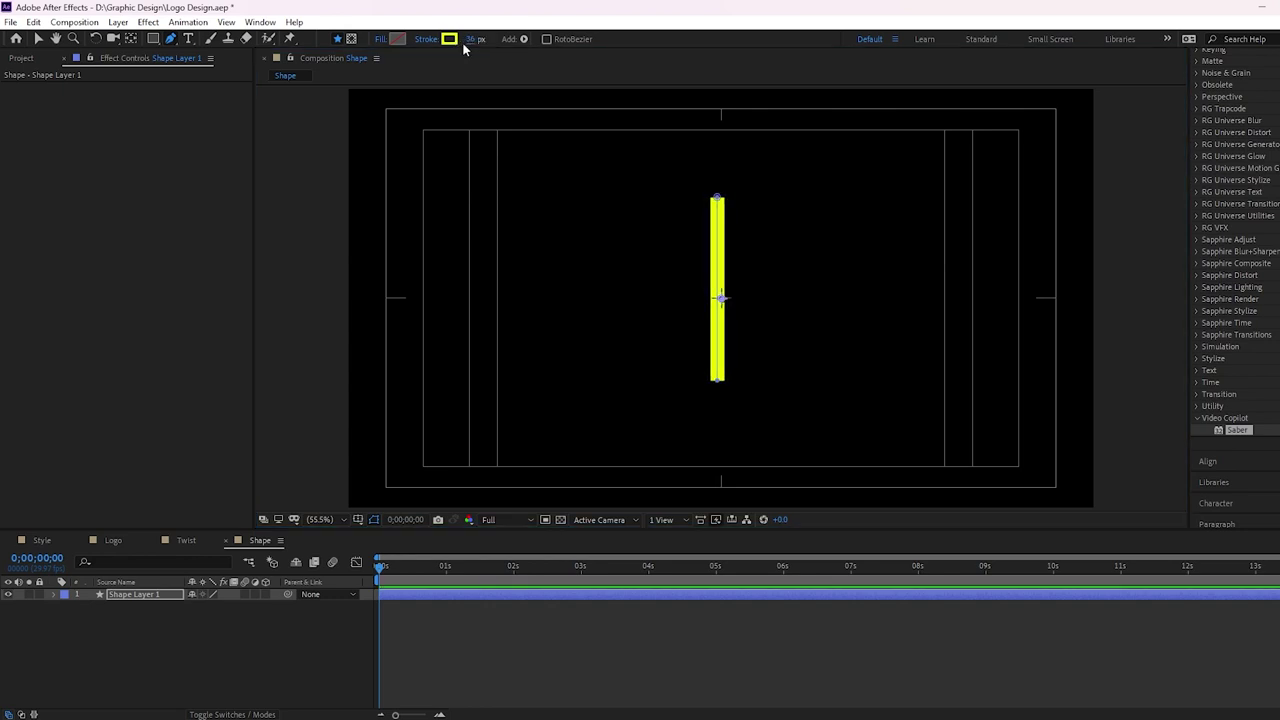
{"action": "left_click", "coordinate": [449, 39]}
- Set the line's stroke colour to FFA200 and expand Shape Layer 1's Contents
{"action": "type", "text": "FFA200"}
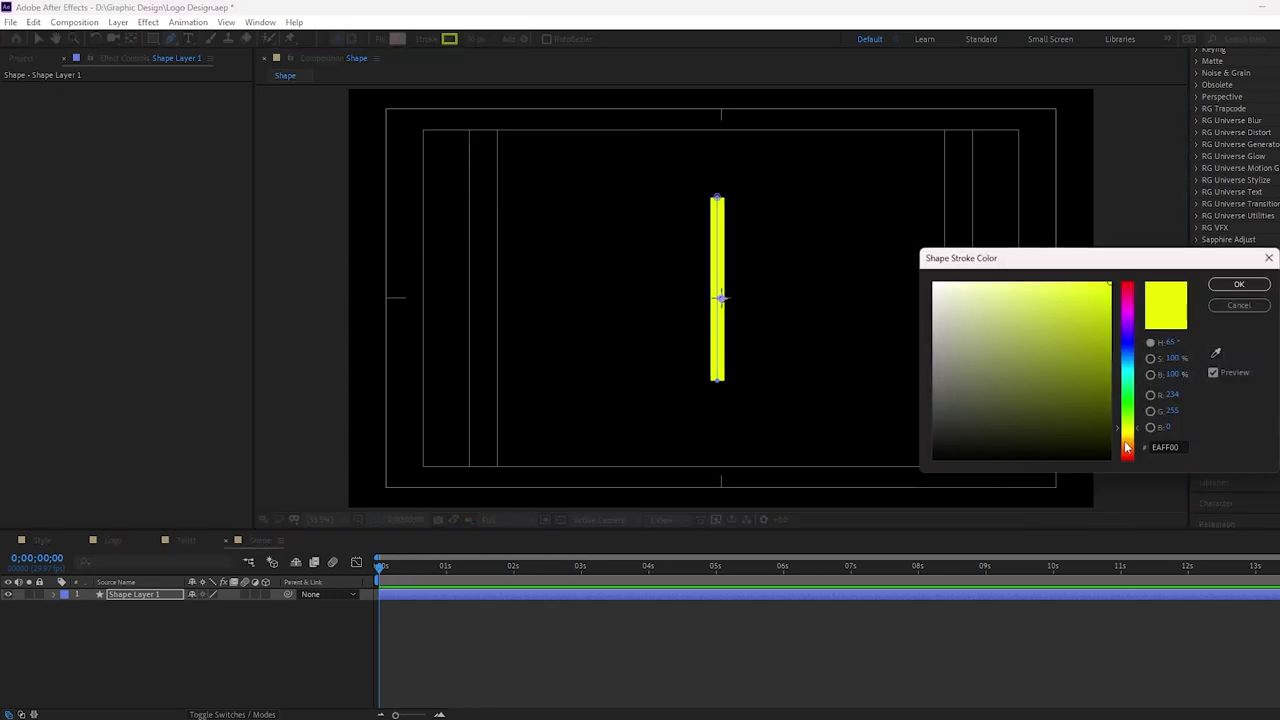
{"action": "left_click", "coordinate": [1238, 284]}
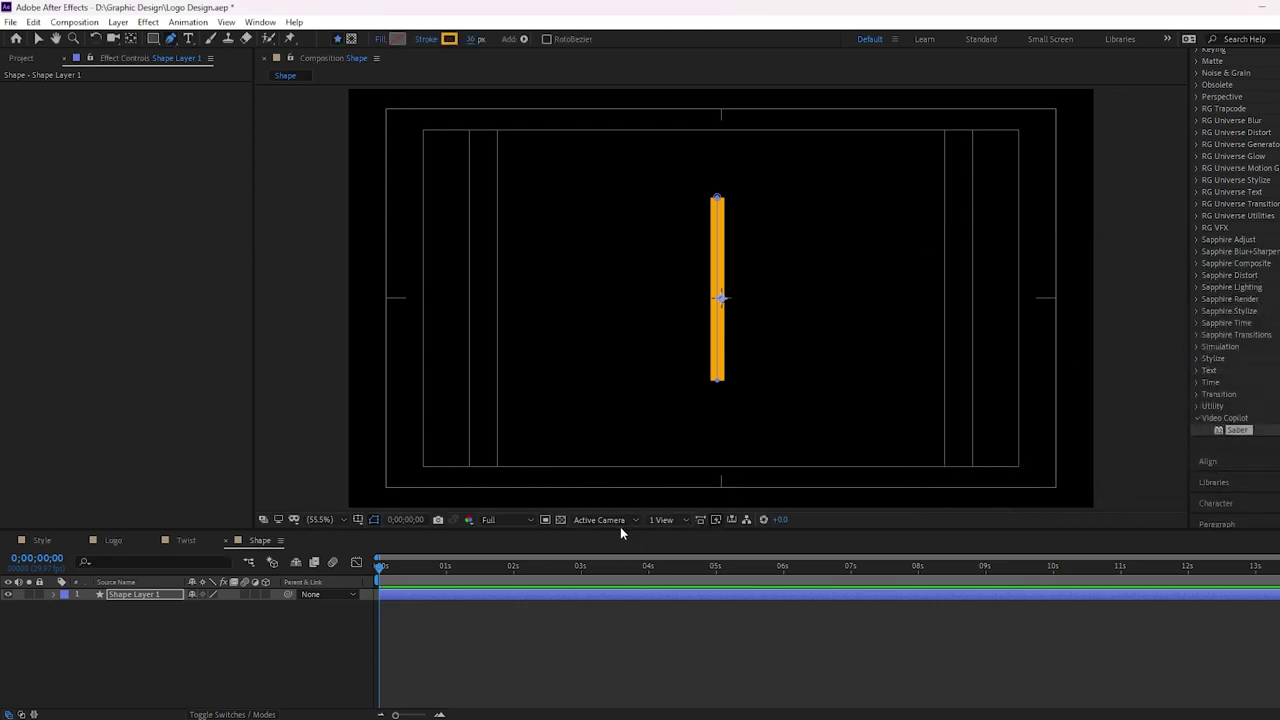
{"action": "left_click_drag", "start_coordinate": [625, 530], "coordinate": [622, 440]}
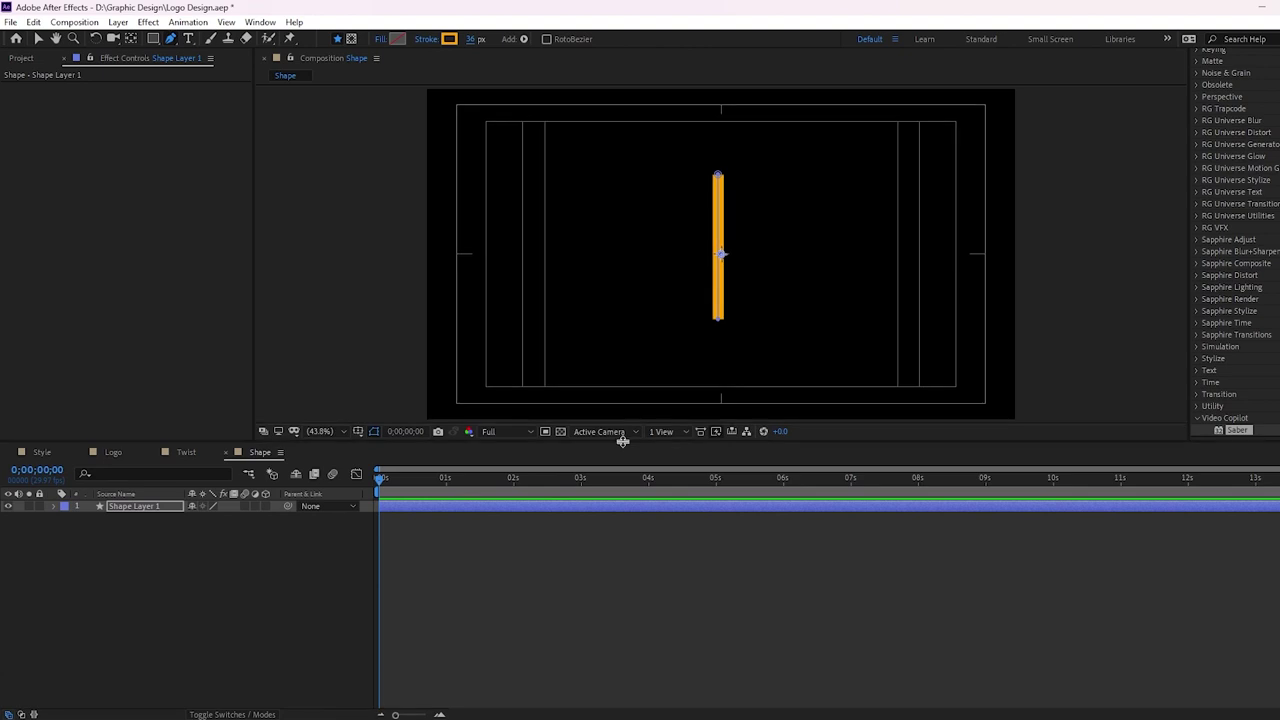
{"action": "left_click", "coordinate": [56, 507]}
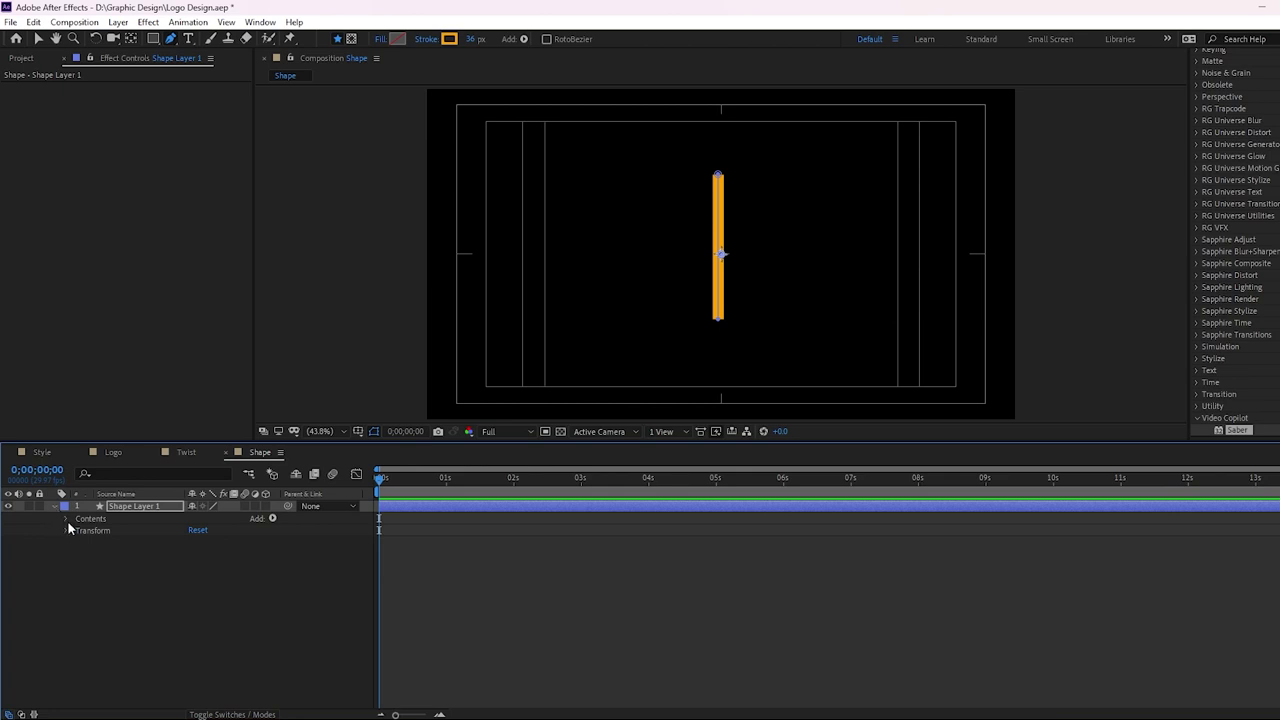
{"action": "left_click", "coordinate": [67, 520]}
{"action": "left_click", "coordinate": [272, 519]}
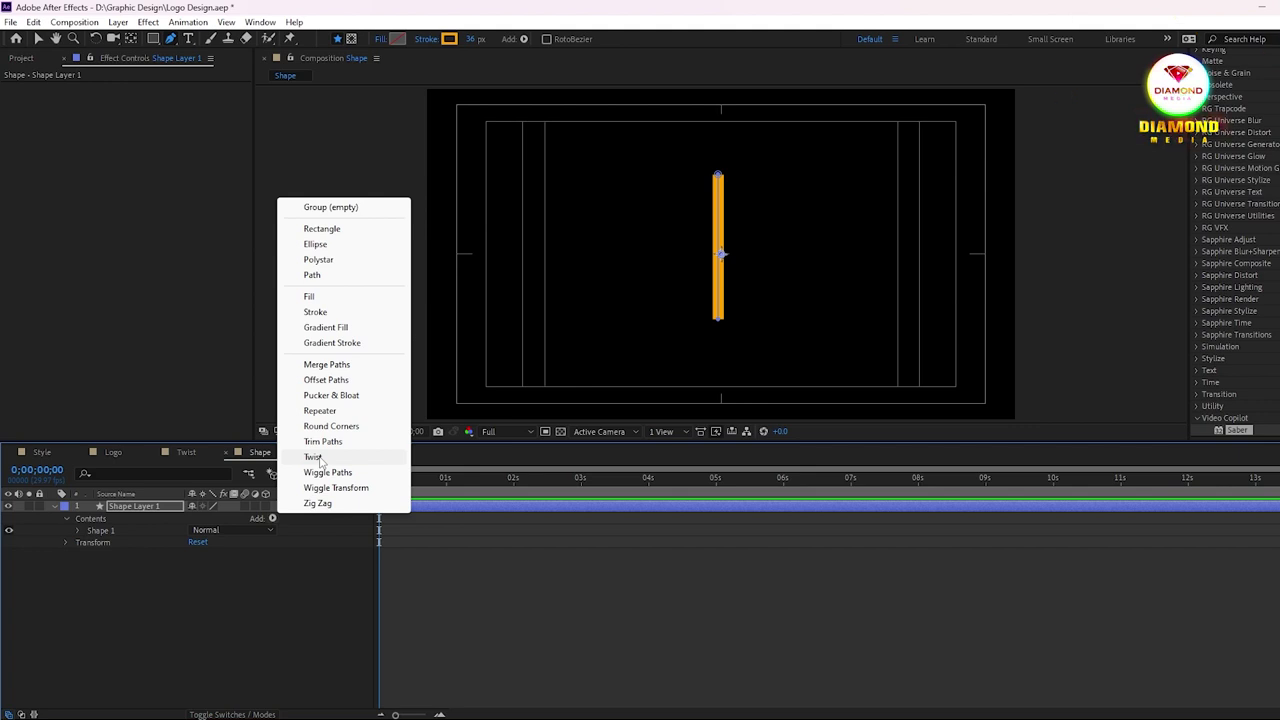
- Twist the line into a spiral (Angle 523, Center 0,396) and thicken its stroke to 141 px
{"action": "left_click", "coordinate": [316, 458]}
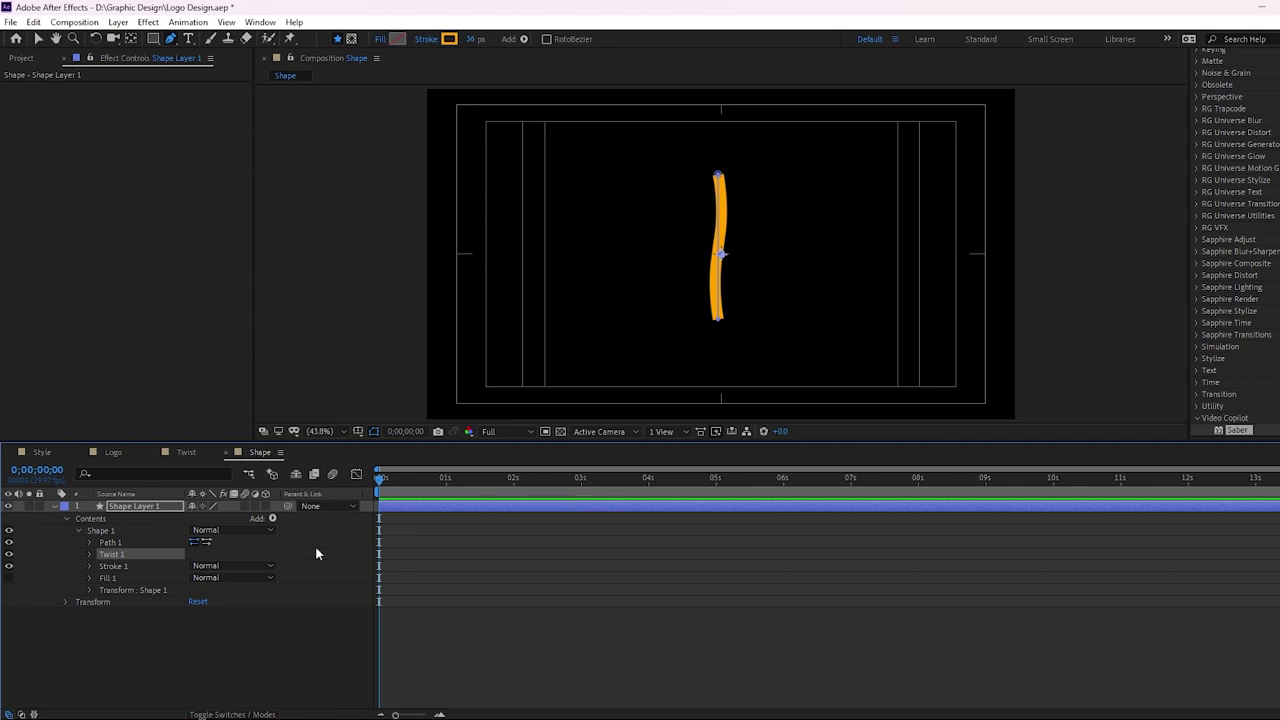
{"action": "left_click", "coordinate": [90, 554]}
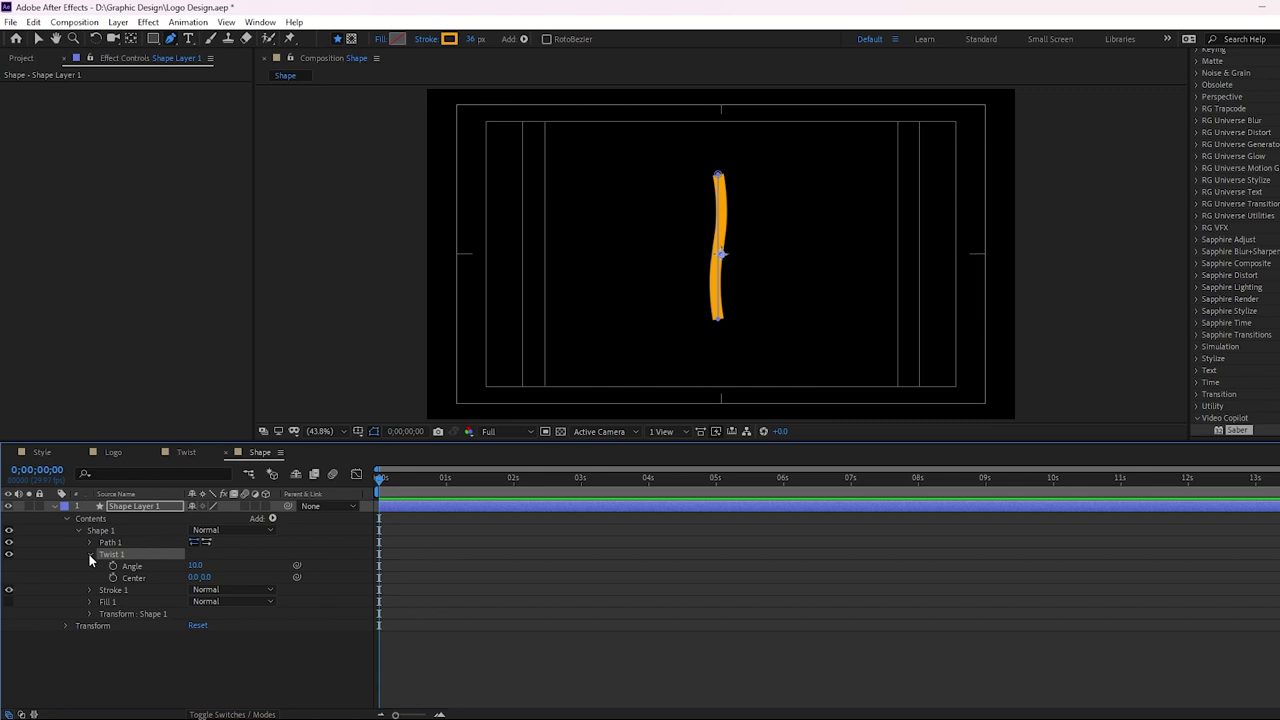
{"action": "left_click_drag", "start_coordinate": [195, 565], "coordinate": [858, 552]}
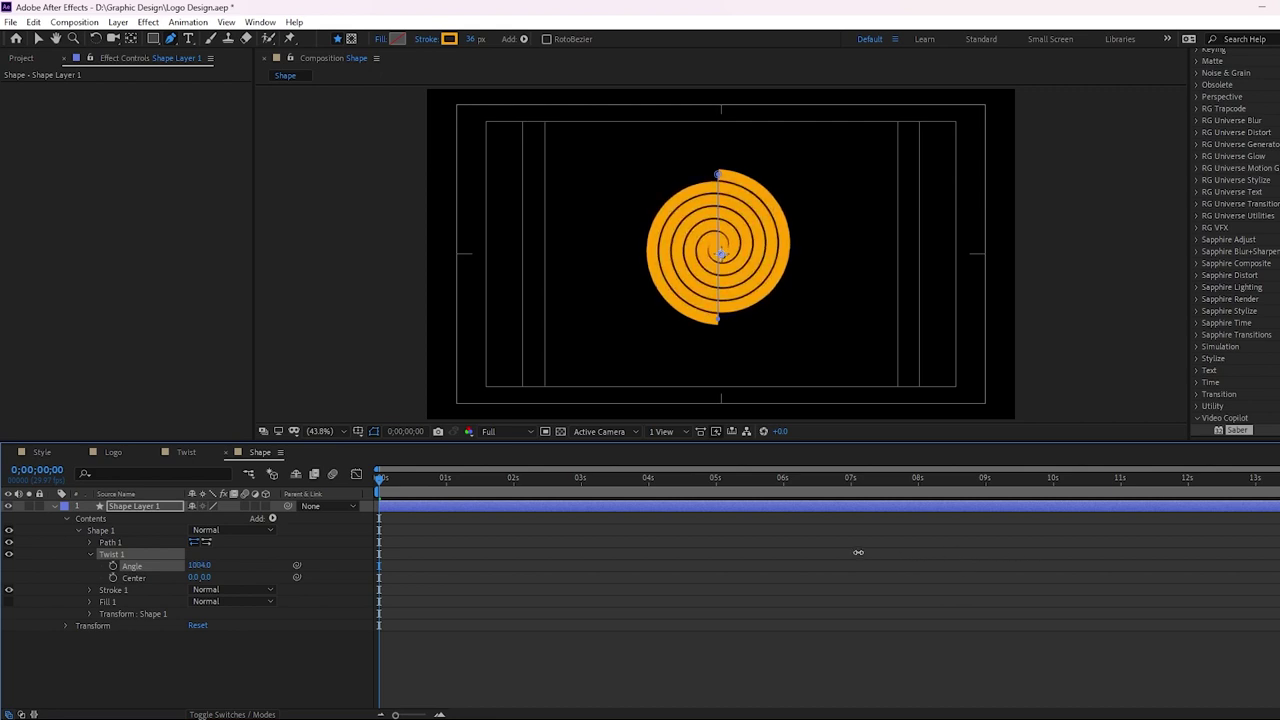
{"action": "left_click_drag", "start_coordinate": [858, 552], "coordinate": [304, 563]}
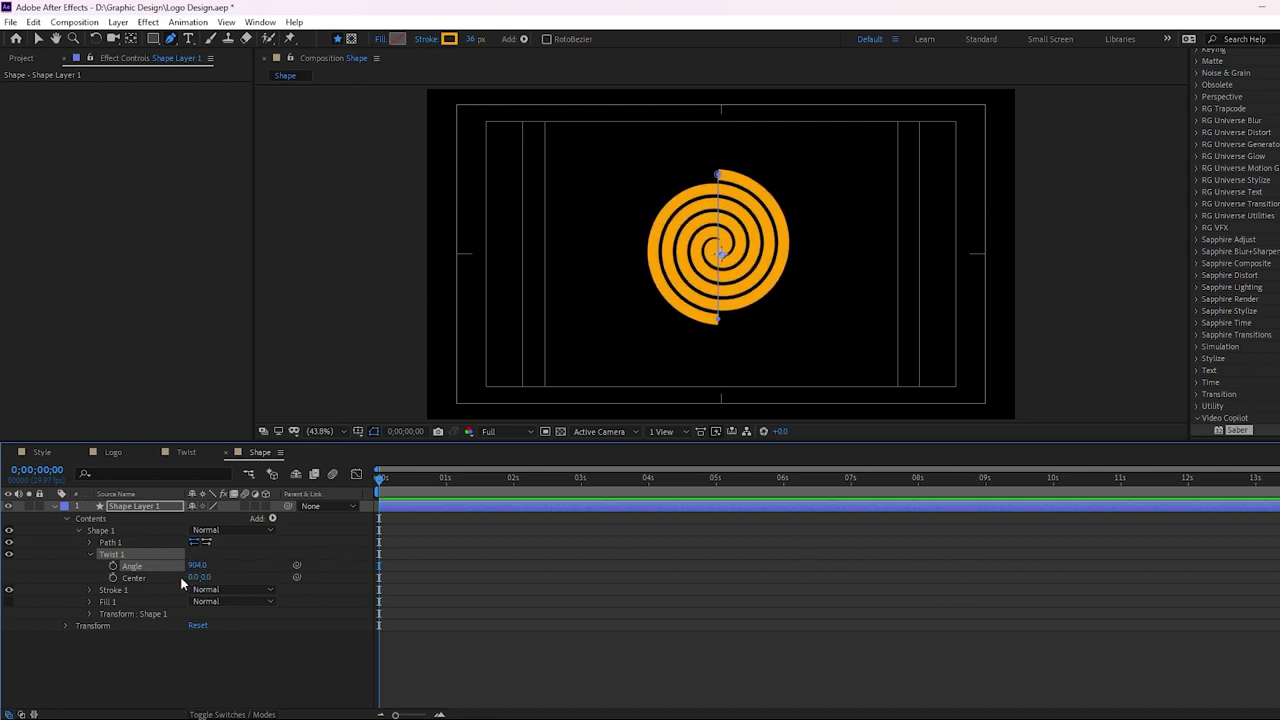
{"action": "left_click_drag", "start_coordinate": [205, 578], "coordinate": [343, 573]}
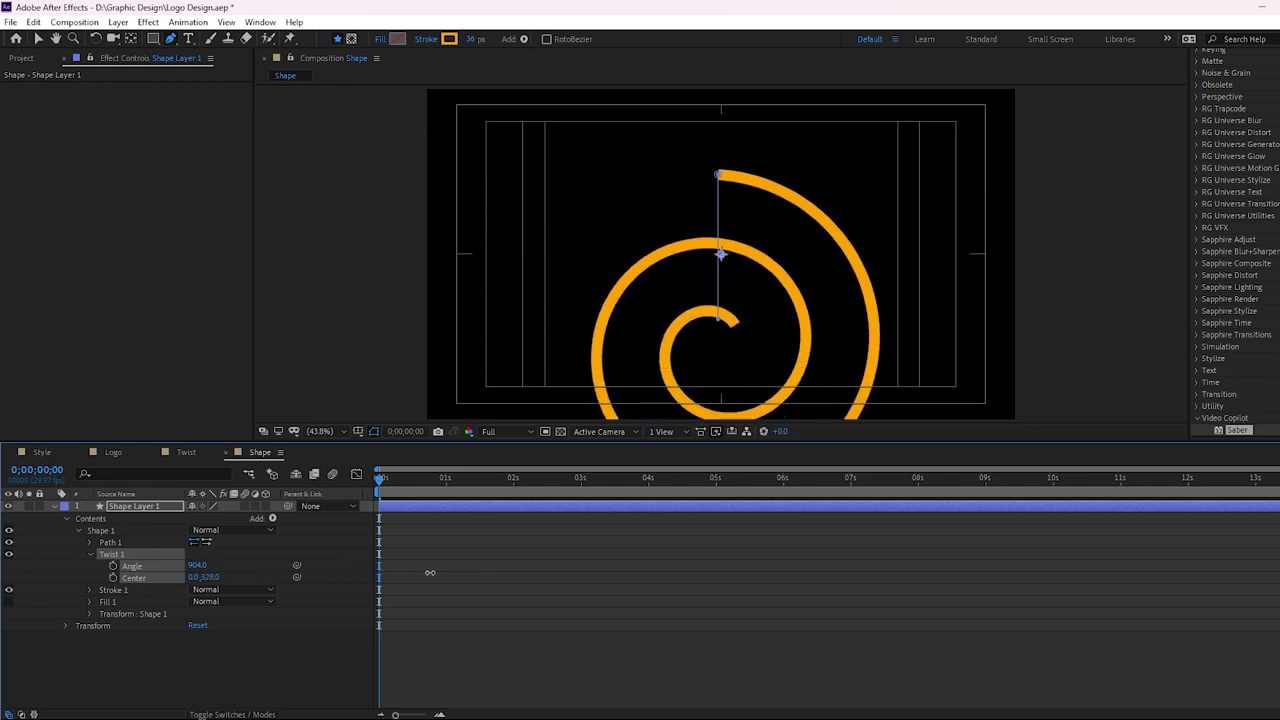
{"action": "left_click_drag", "start_coordinate": [200, 566], "coordinate": [0, 588]}
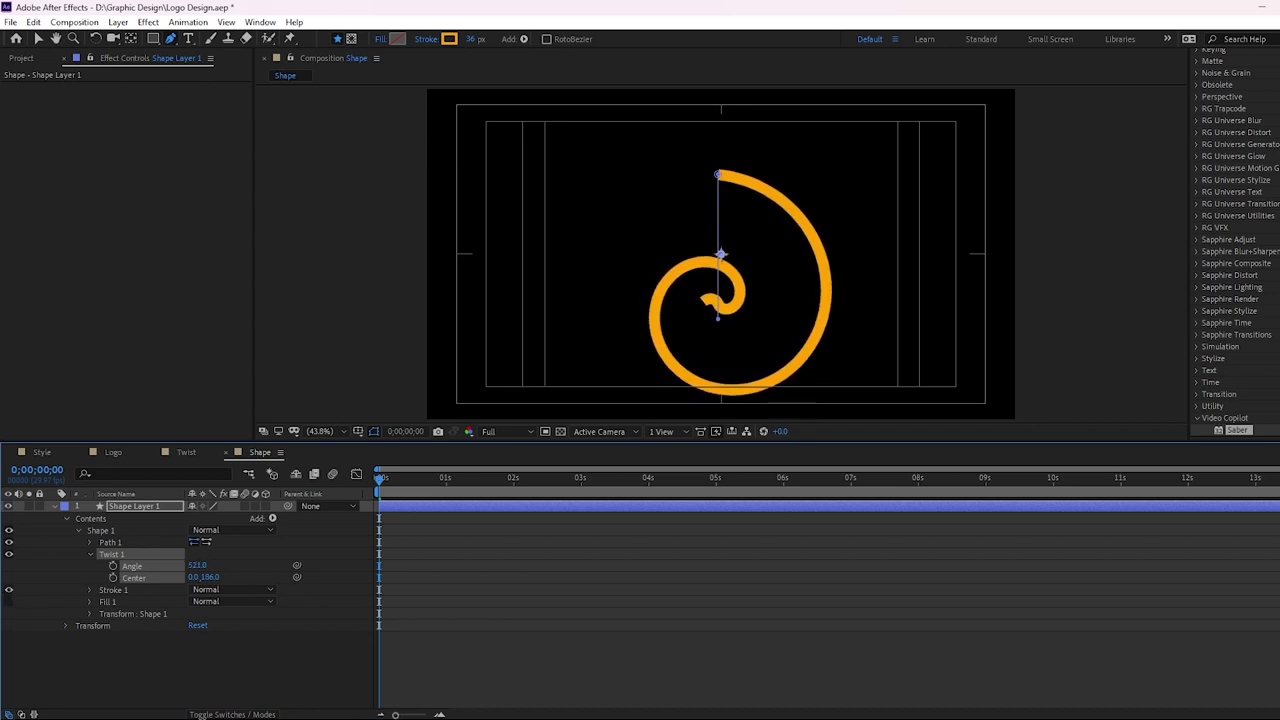
{"action": "mouse_move", "coordinate": [206, 577]}
{"action": "left_mouse_down"}
{"action": "mouse_move", "coordinate": [159, 577]}
{"action": "mouse_move", "coordinate": [326, 564]}
{"action": "left_mouse_up"}
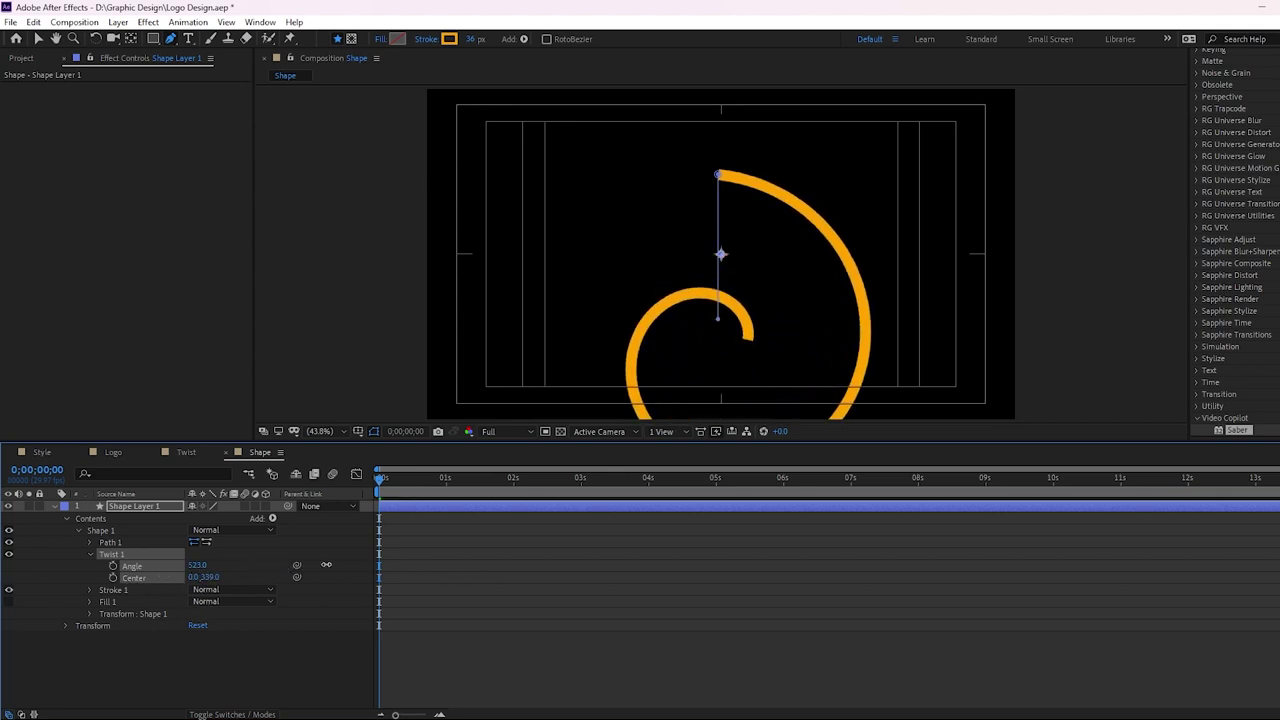
{"action": "left_click_drag", "start_coordinate": [327, 564], "coordinate": [369, 567]}
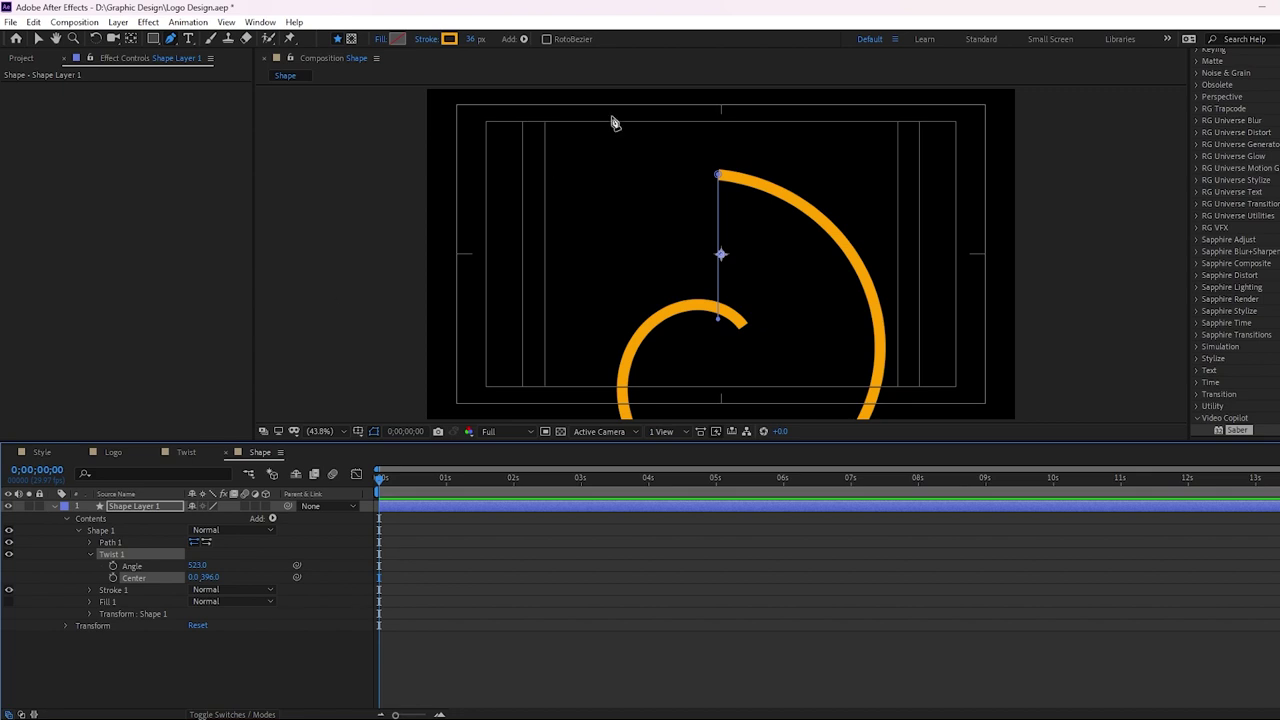
{"action": "left_click_drag", "start_coordinate": [474, 39], "coordinate": [557, 43]}
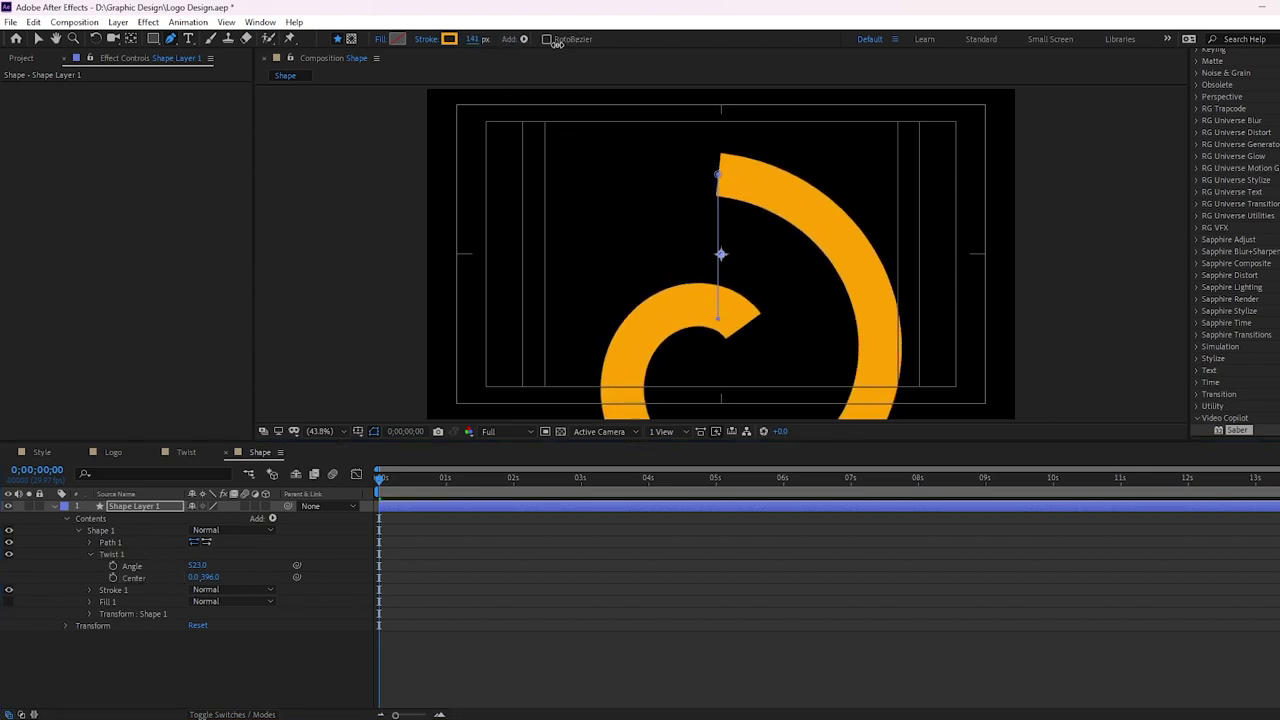
{"action": "key", "text": "comma"}
{"action": "key", "text": "comma"}
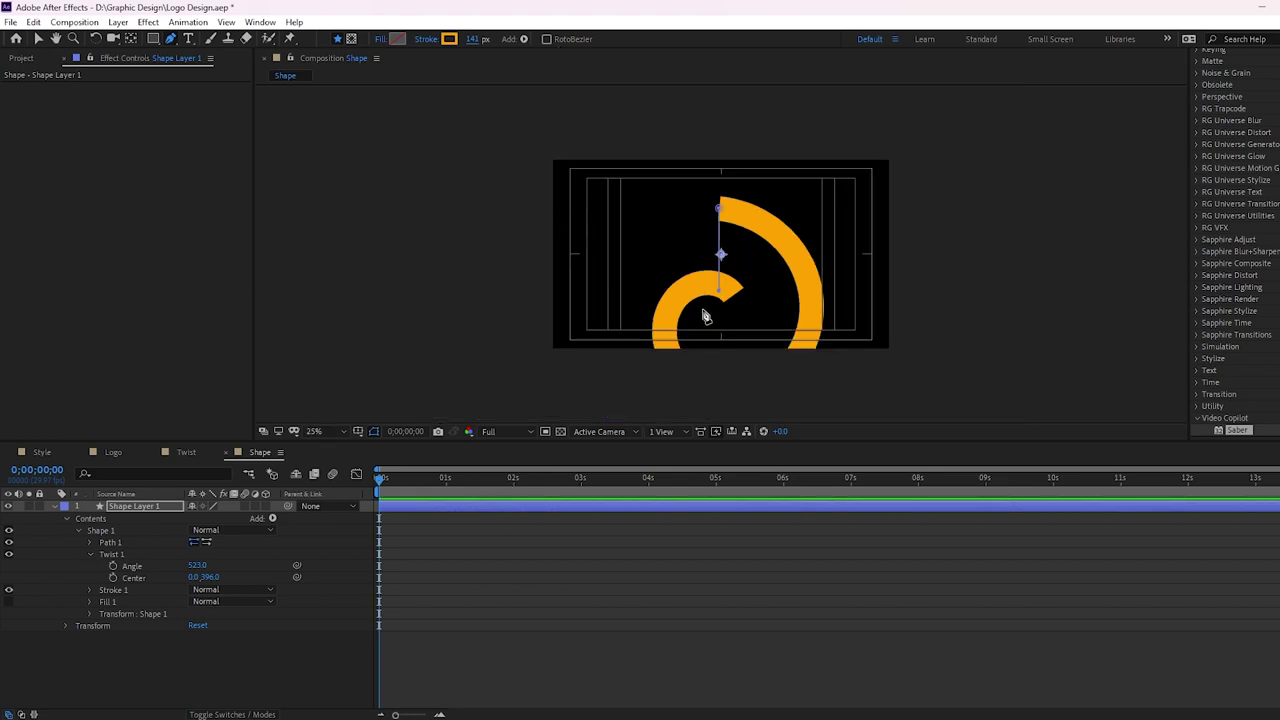
- Scale the spiral to 61% at position 960,338 and view the comp at 50%
{"action": "left_click", "coordinate": [66, 625]}
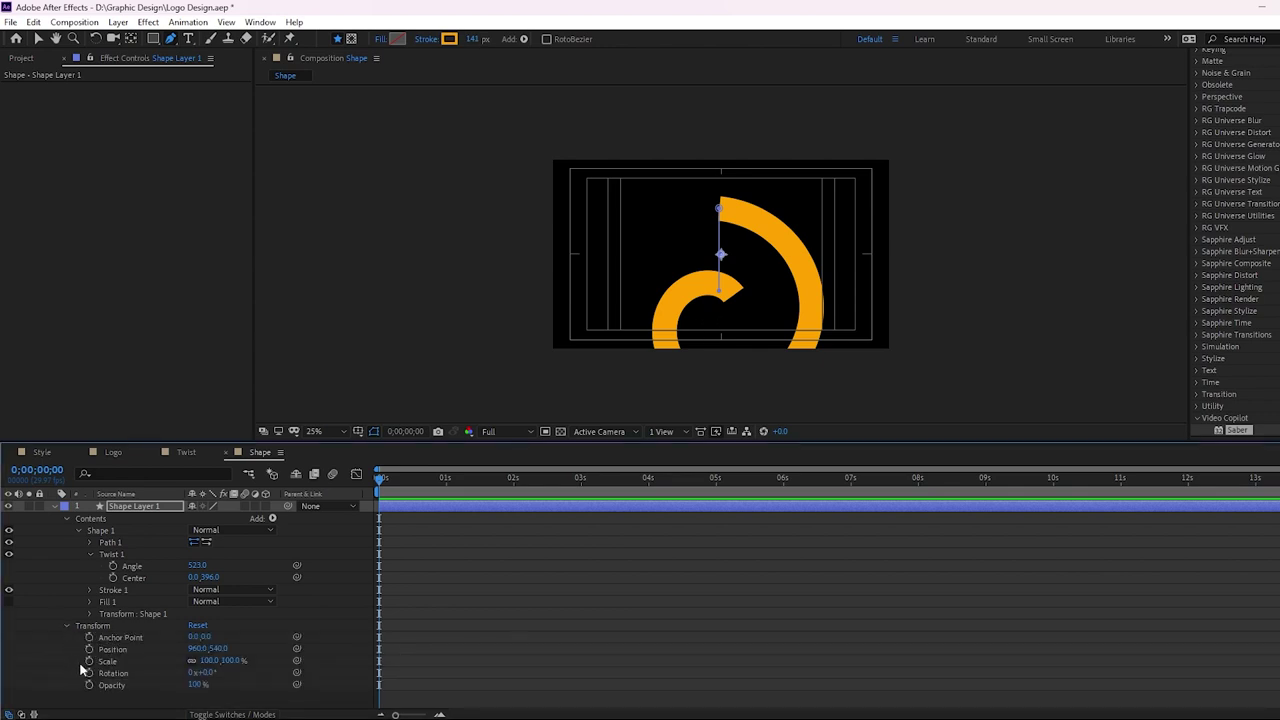
{"action": "left_click_drag", "start_coordinate": [207, 660], "coordinate": [85, 648]}
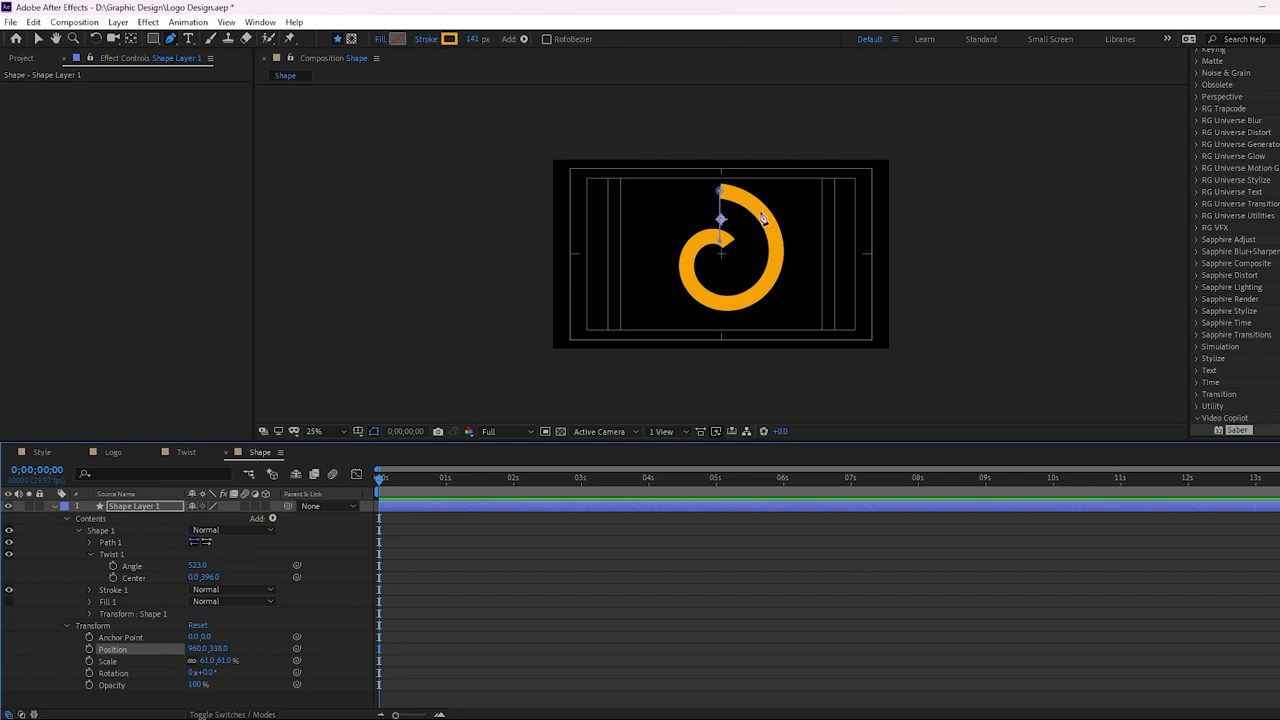
{"action": "key", "text": "period"}
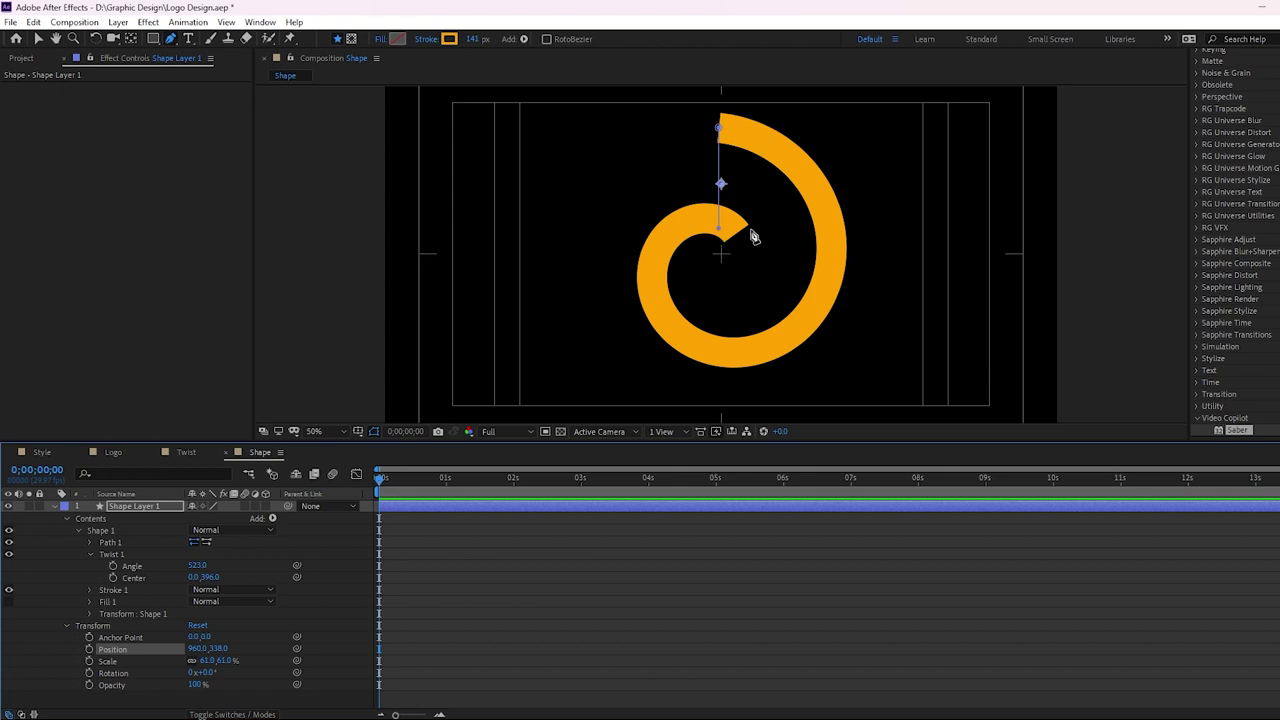
- Check the golden Twist comp for reference, then return to the Shape comp
{"action": "left_click", "coordinate": [184, 453]}
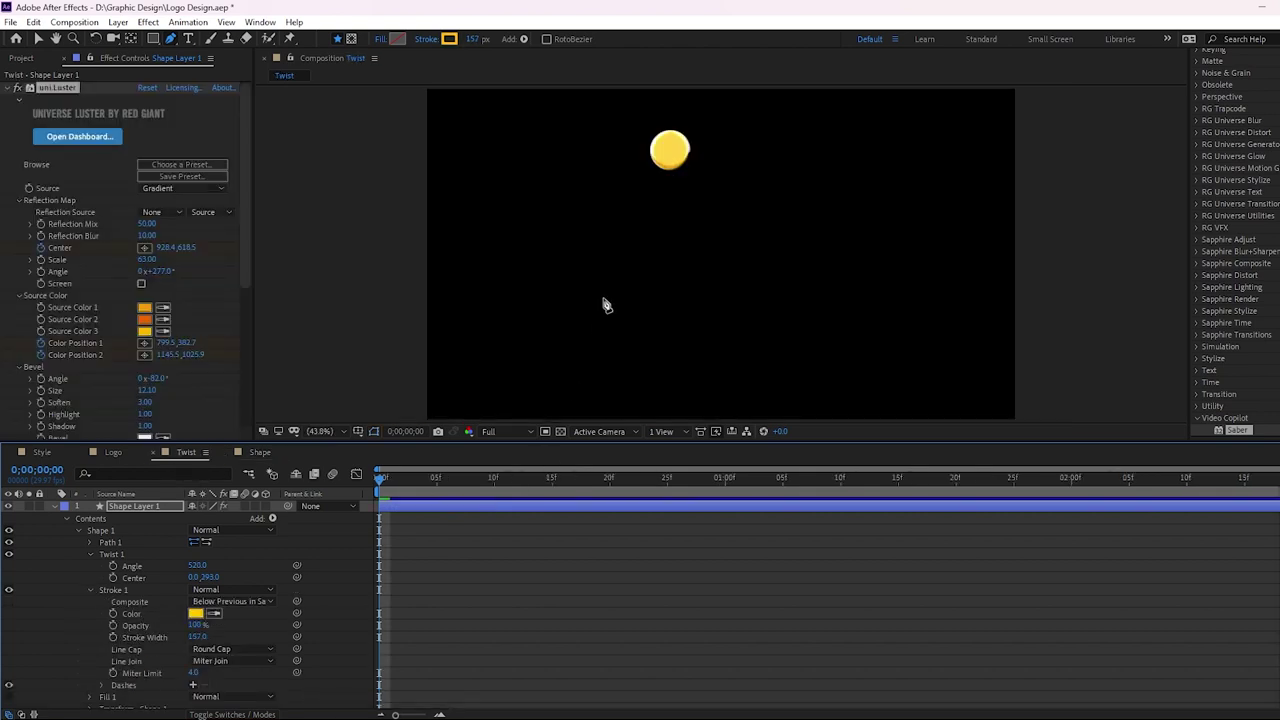
{"action": "left_click_drag", "start_coordinate": [381, 493], "coordinate": [898, 487]}
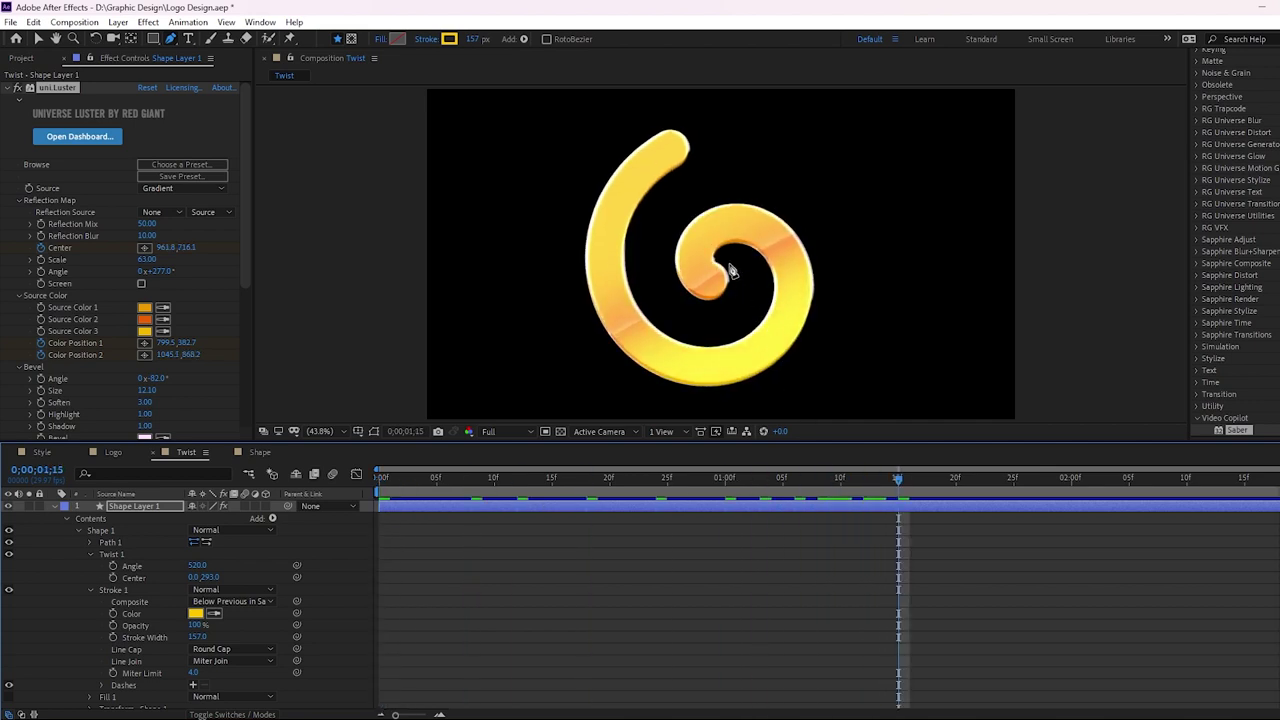
{"action": "left_click", "coordinate": [258, 455]}
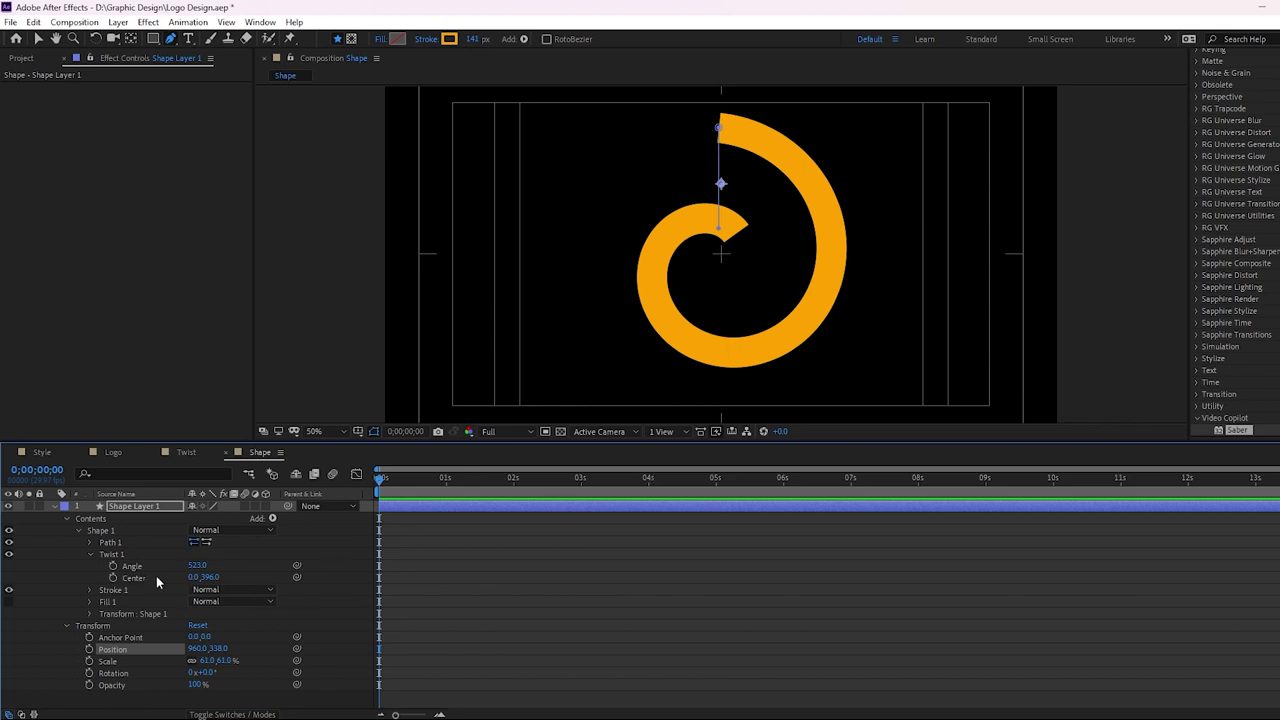
- Set the spiral's Stroke 1 Line Cap to Round Cap
{"action": "left_click", "coordinate": [89, 590]}
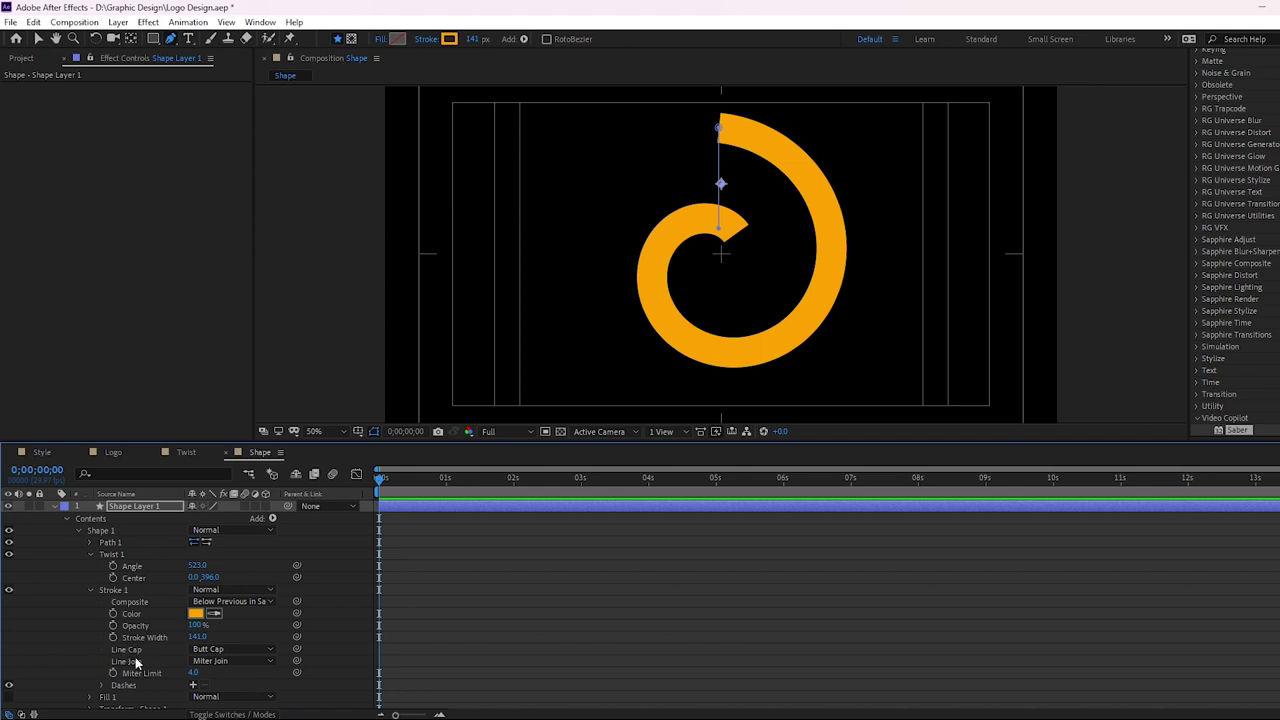
{"action": "left_click", "coordinate": [228, 650]}
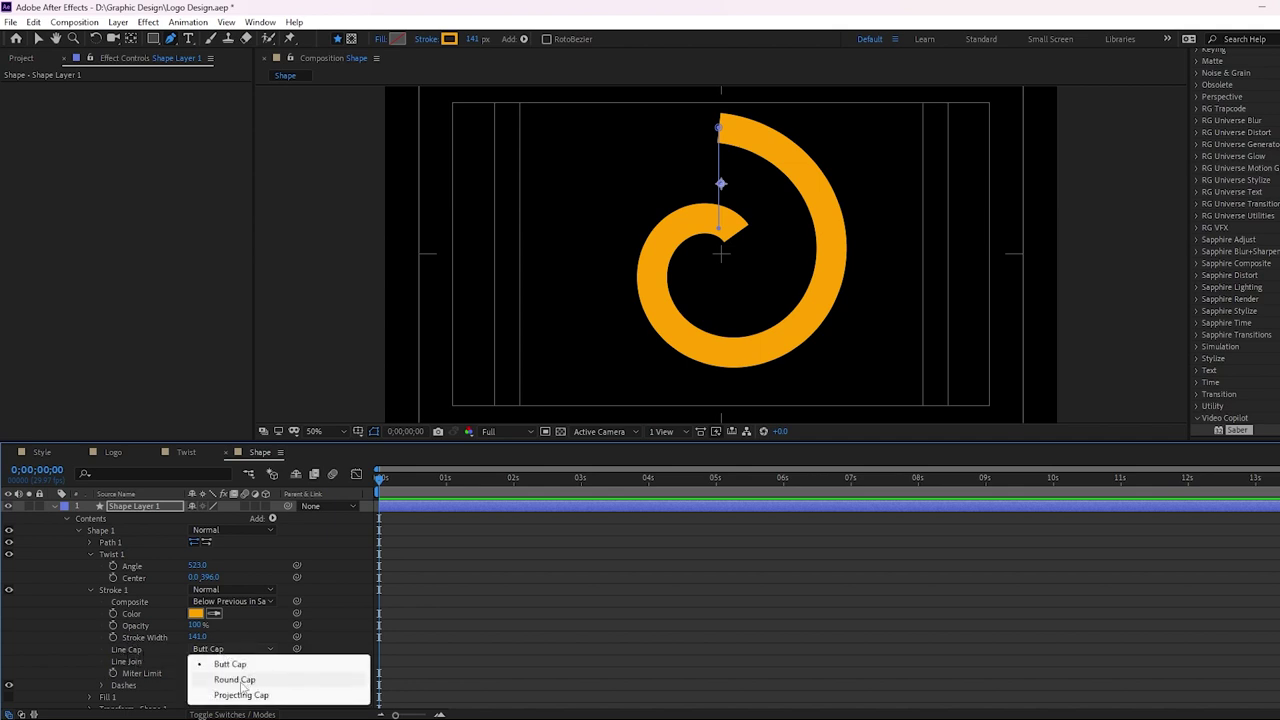
{"action": "left_click", "coordinate": [236, 680]}
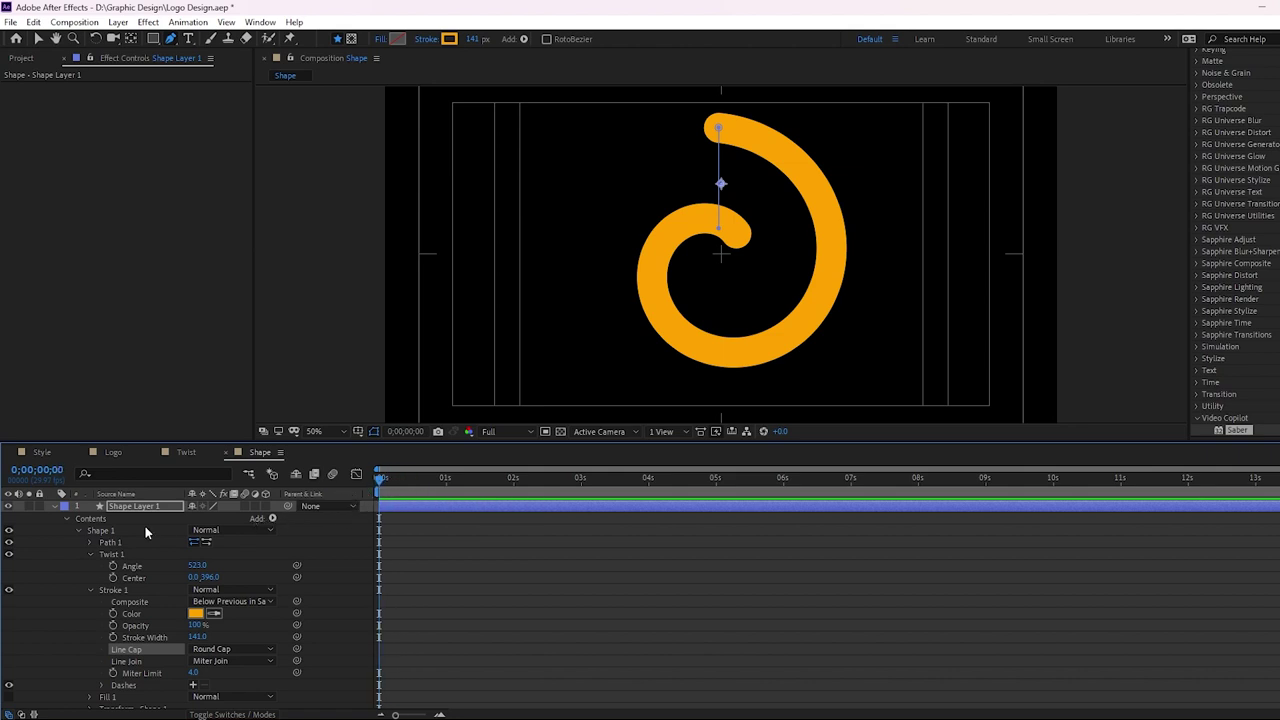
- Add Trim Paths to the spiral and keyframe End at 0% at the start
{"action": "left_click", "coordinate": [272, 519]}
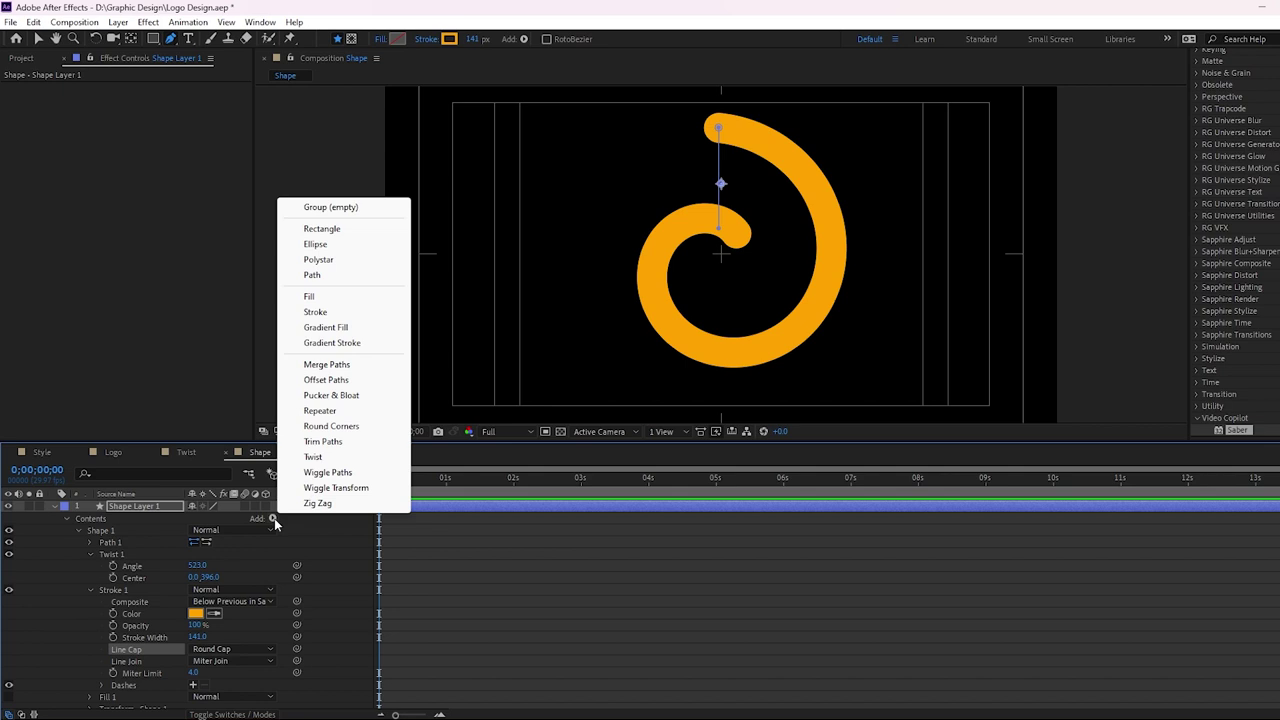
{"action": "left_click", "coordinate": [323, 443]}
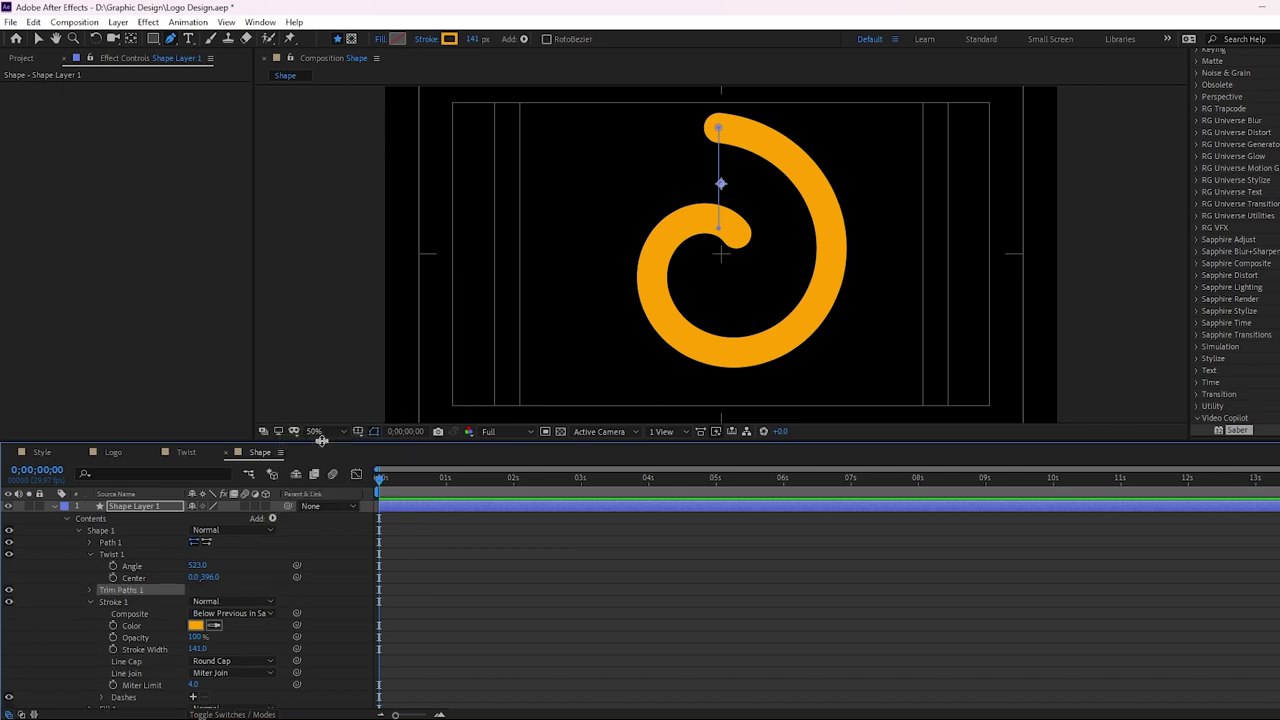
{"action": "left_click", "coordinate": [89, 589]}
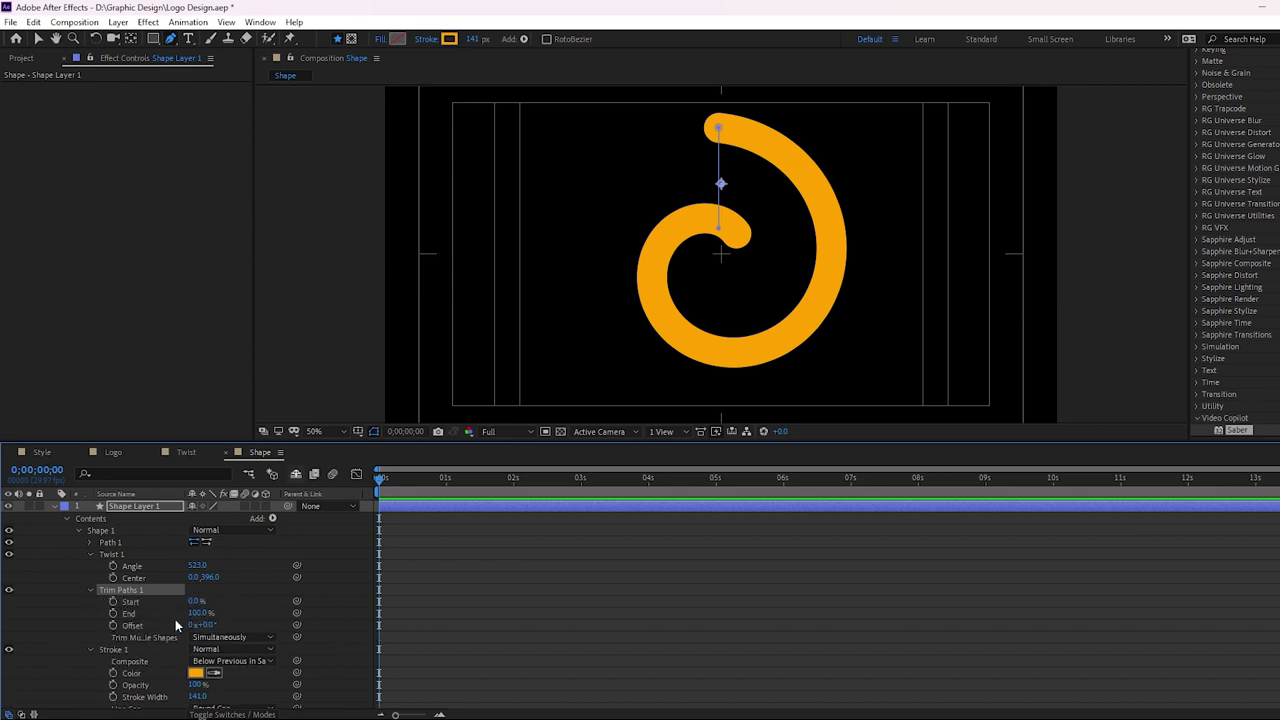
{"action": "left_click_drag", "start_coordinate": [197, 612], "coordinate": [116, 613]}
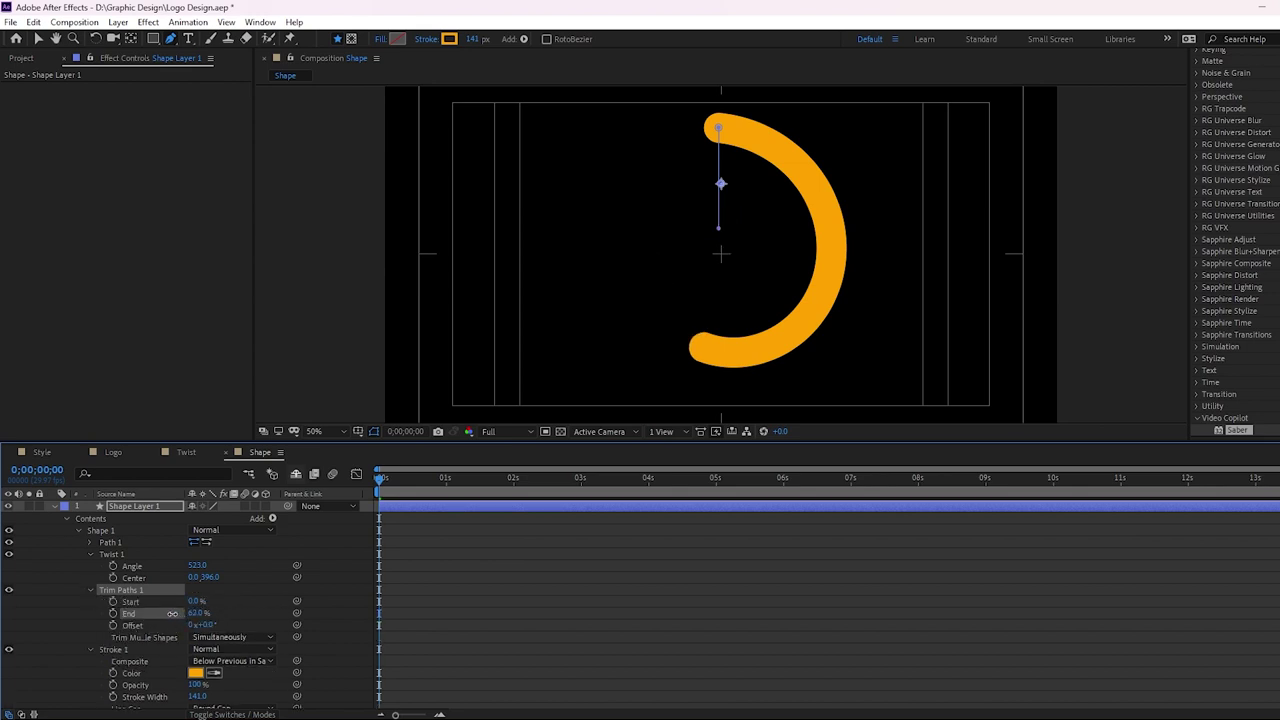
{"action": "left_click", "coordinate": [114, 613]}
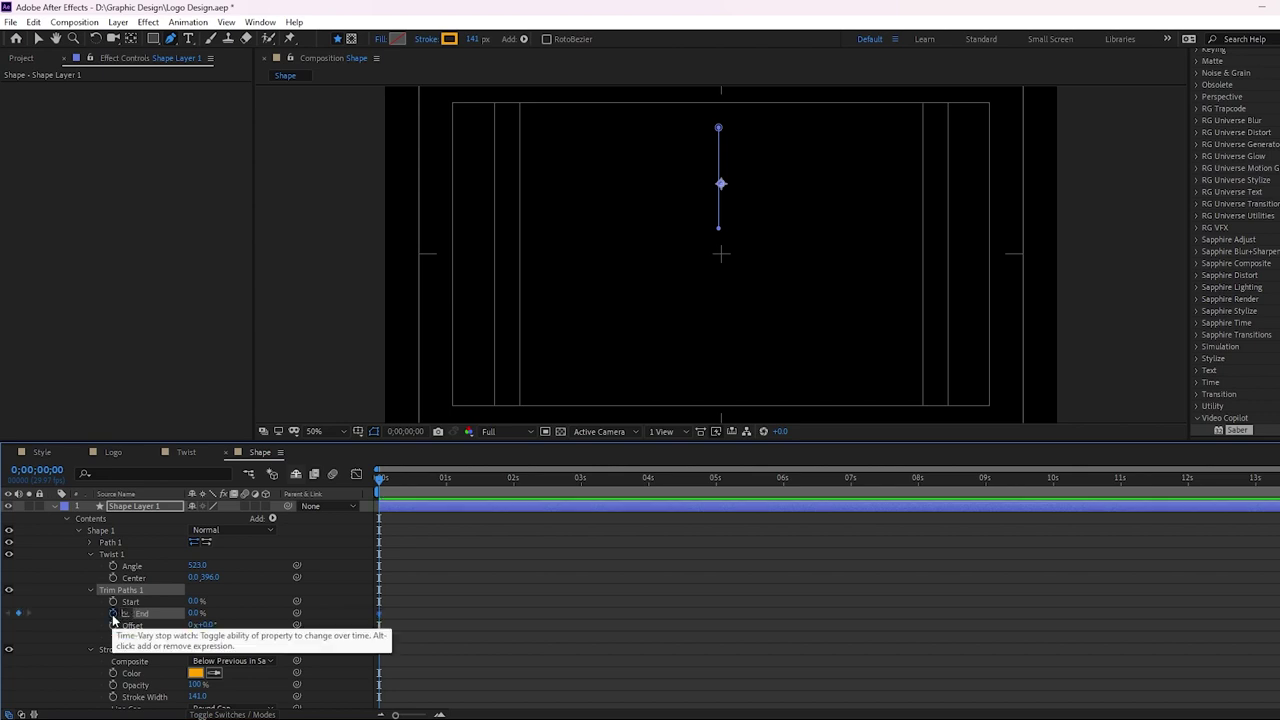
- At 1;29, set Trim Paths End to 100% and select both End keyframes
{"action": "left_click", "coordinate": [511, 480]}
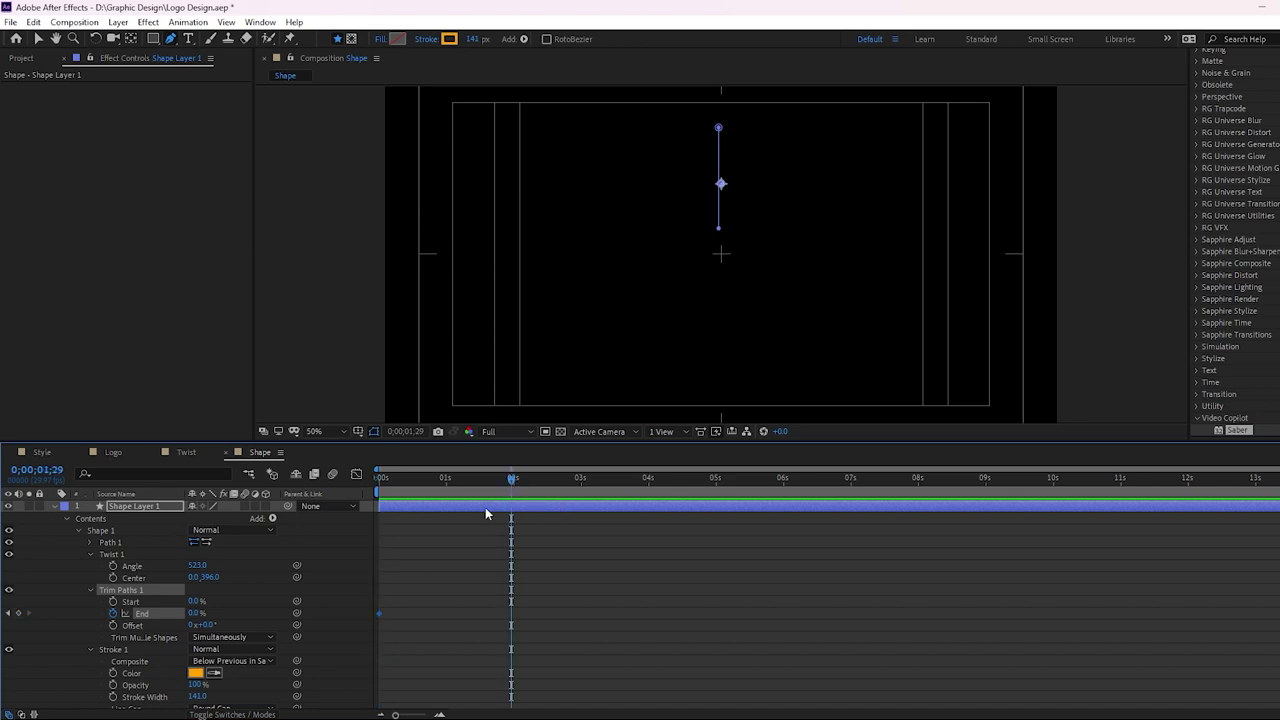
{"action": "left_click_drag", "start_coordinate": [198, 613], "coordinate": [334, 609]}
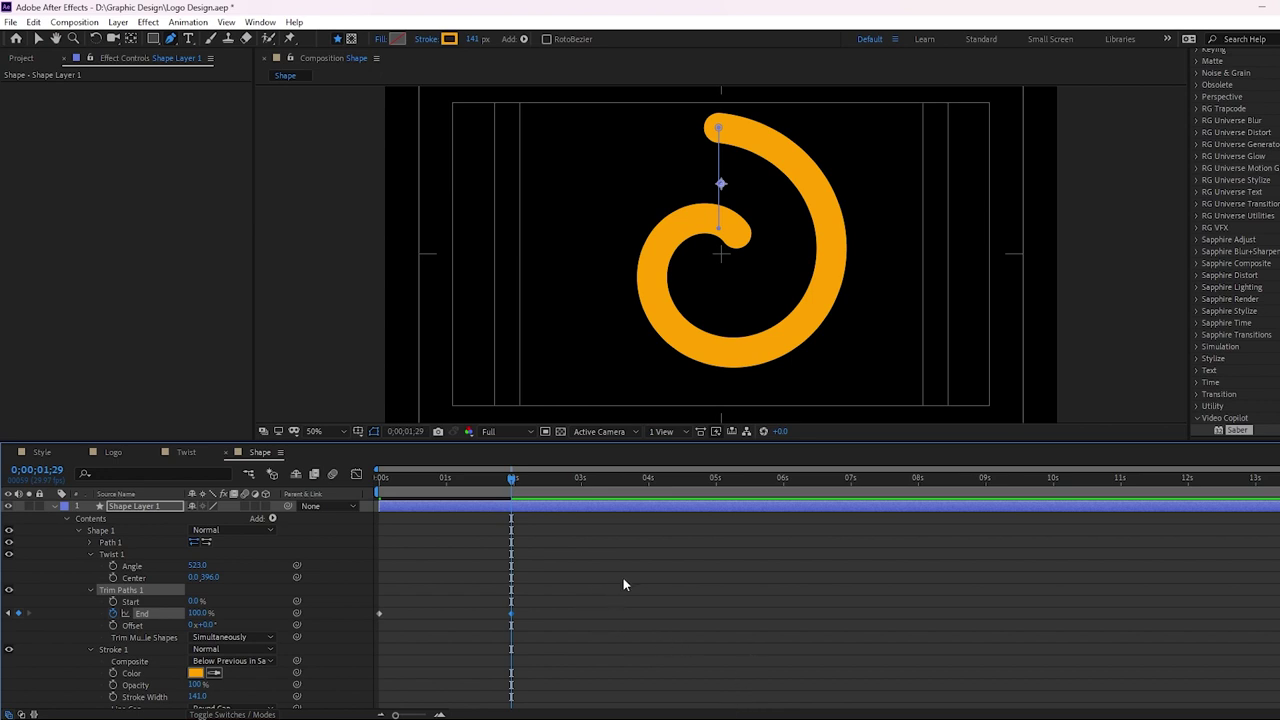
{"action": "left_click_drag", "start_coordinate": [604, 588], "coordinate": [369, 646]}
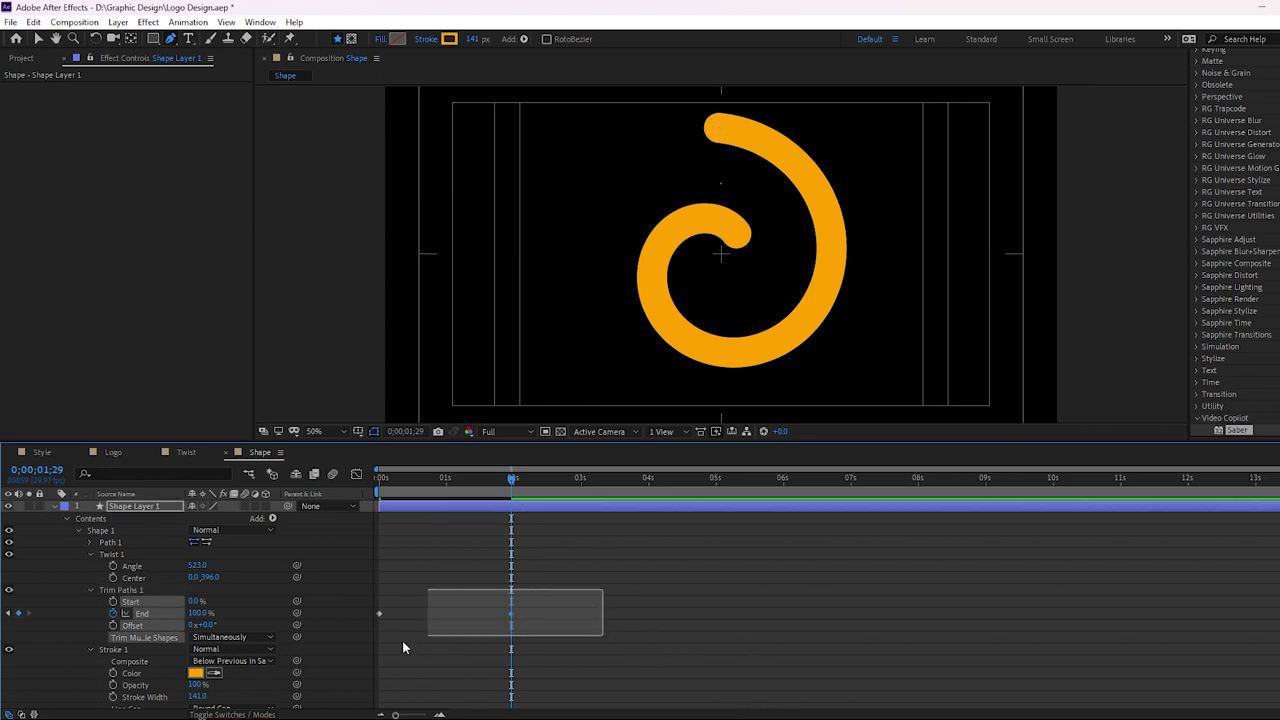
{"action": "right_click", "coordinate": [511, 613]}
- Apply Easy Ease to the End keyframes and preview the draw-on animation
{"action": "mouse_move", "coordinate": [560, 612]}
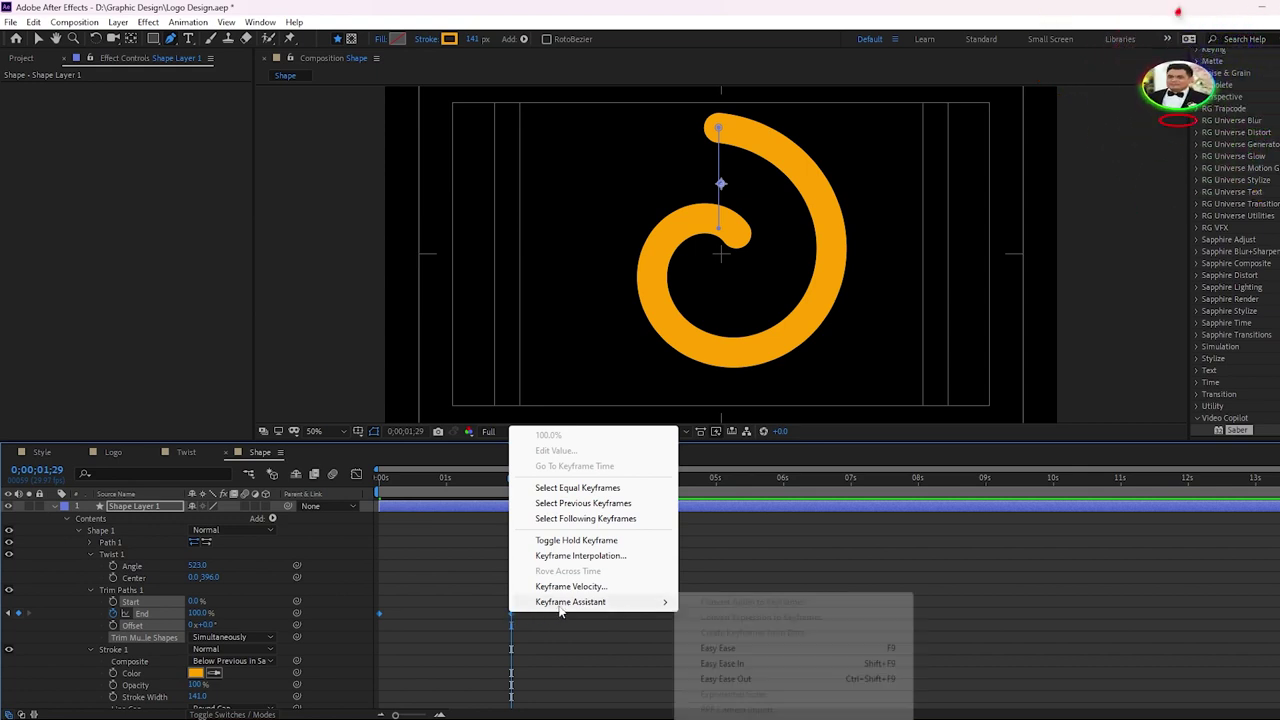
{"action": "left_click", "coordinate": [729, 649]}
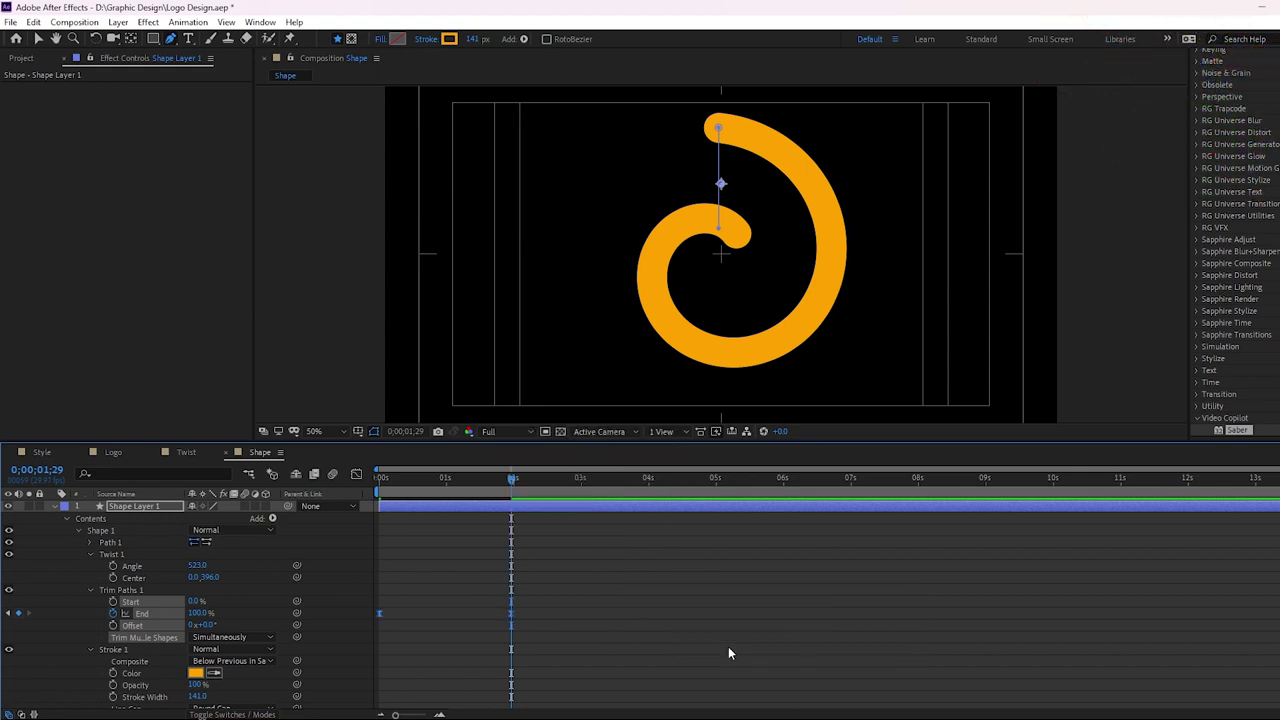
{"action": "key", "text": "space"}
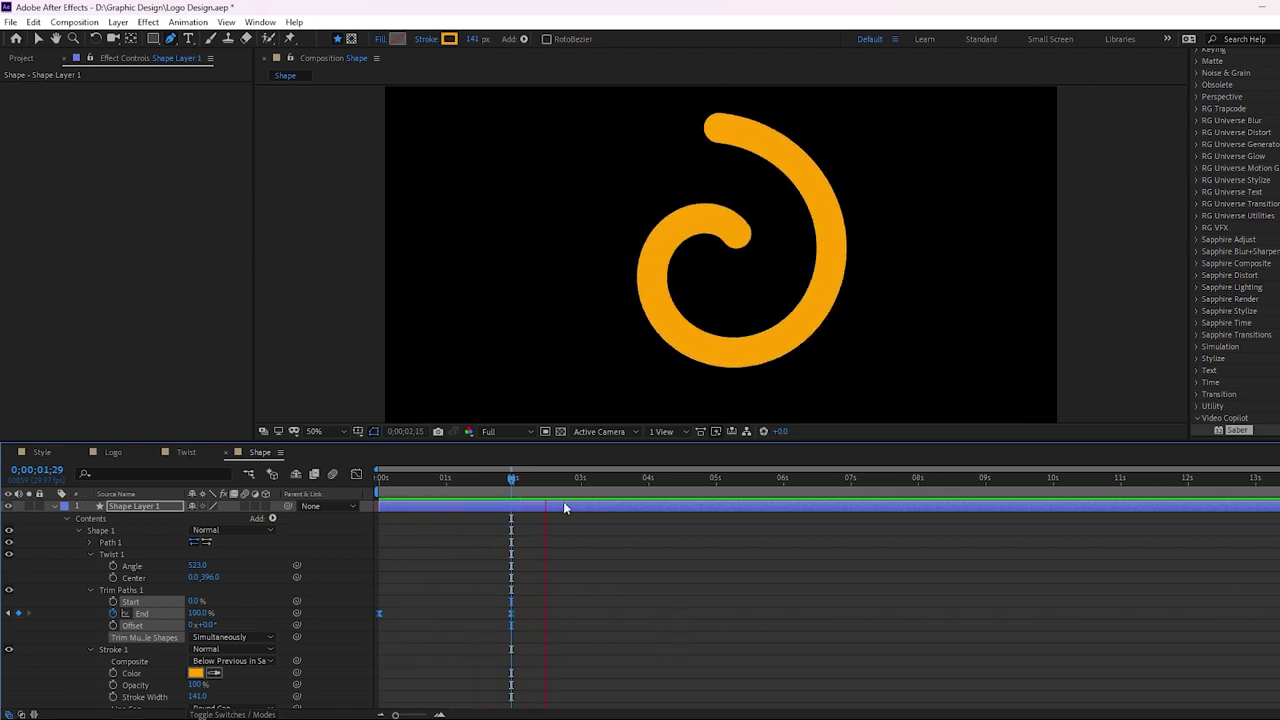
{"action": "key", "text": "space"}
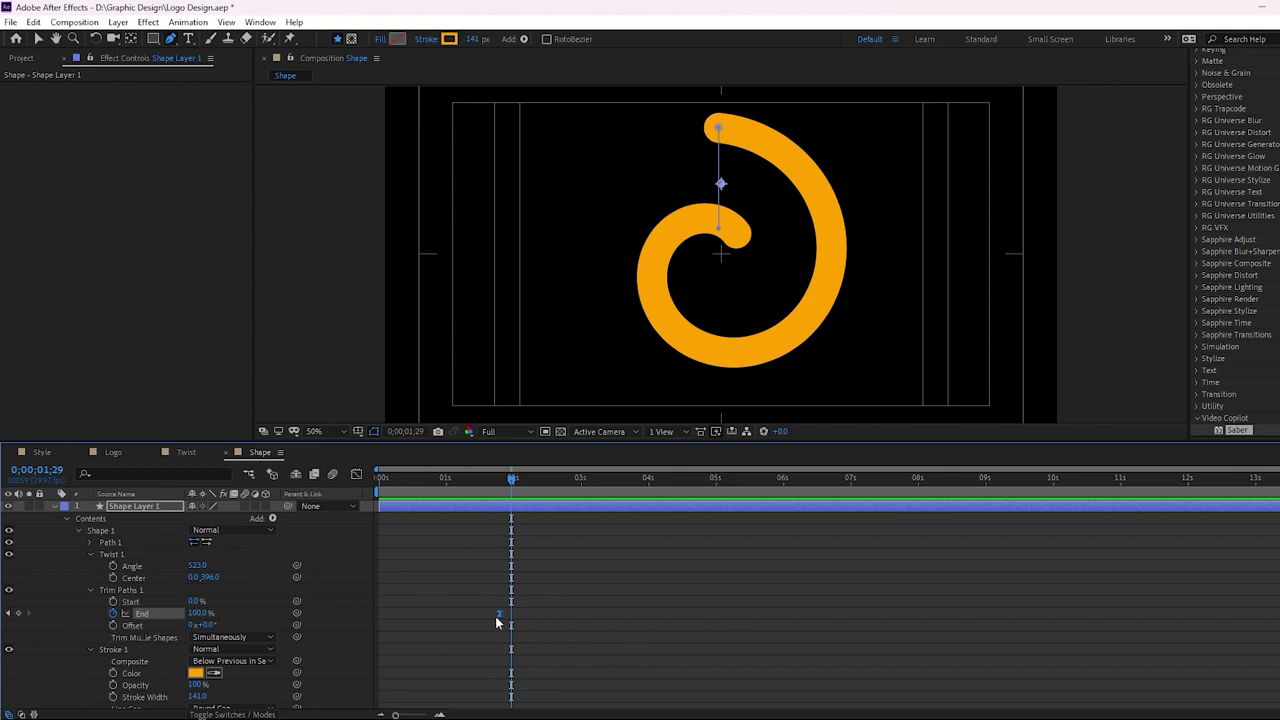
- Move the 100% End keyframe earlier to 1;15, replay, and set the time to 3;28
{"action": "mouse_move", "coordinate": [512, 624]}
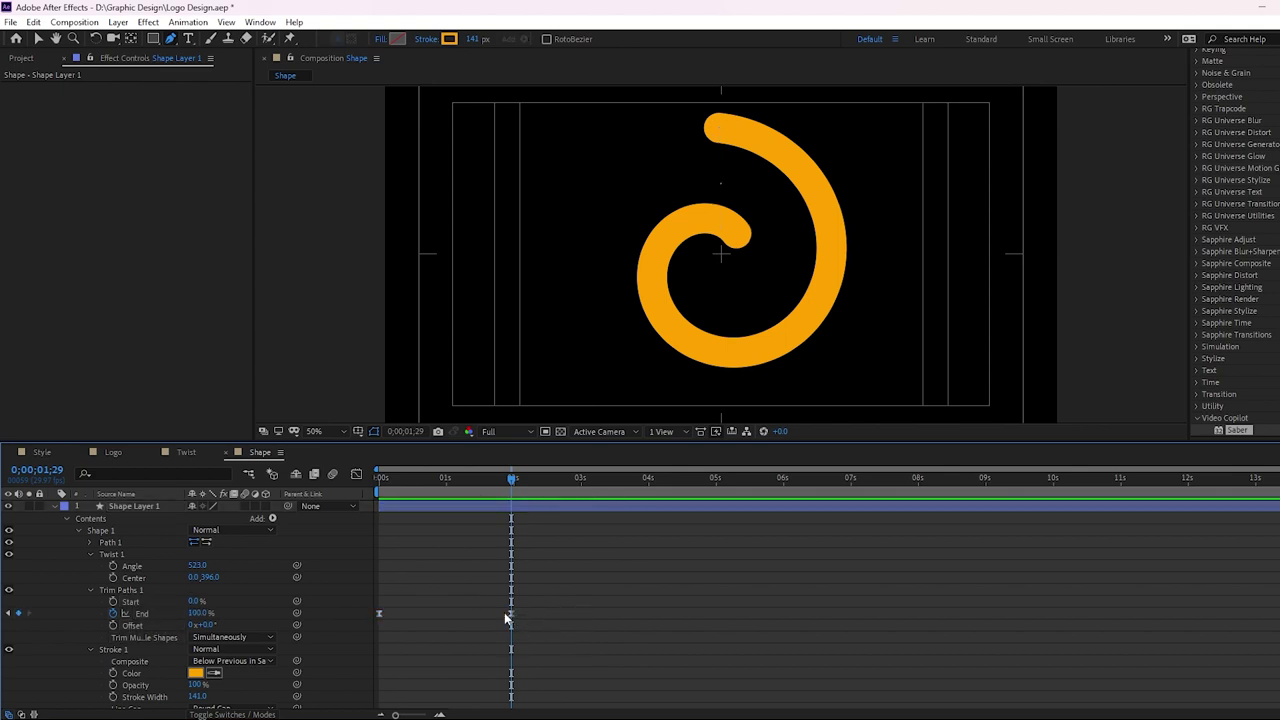
{"action": "left_click_drag", "start_coordinate": [511, 613], "coordinate": [477, 613]}
{"action": "key", "text": "Home"}
{"action": "key", "text": "space"}
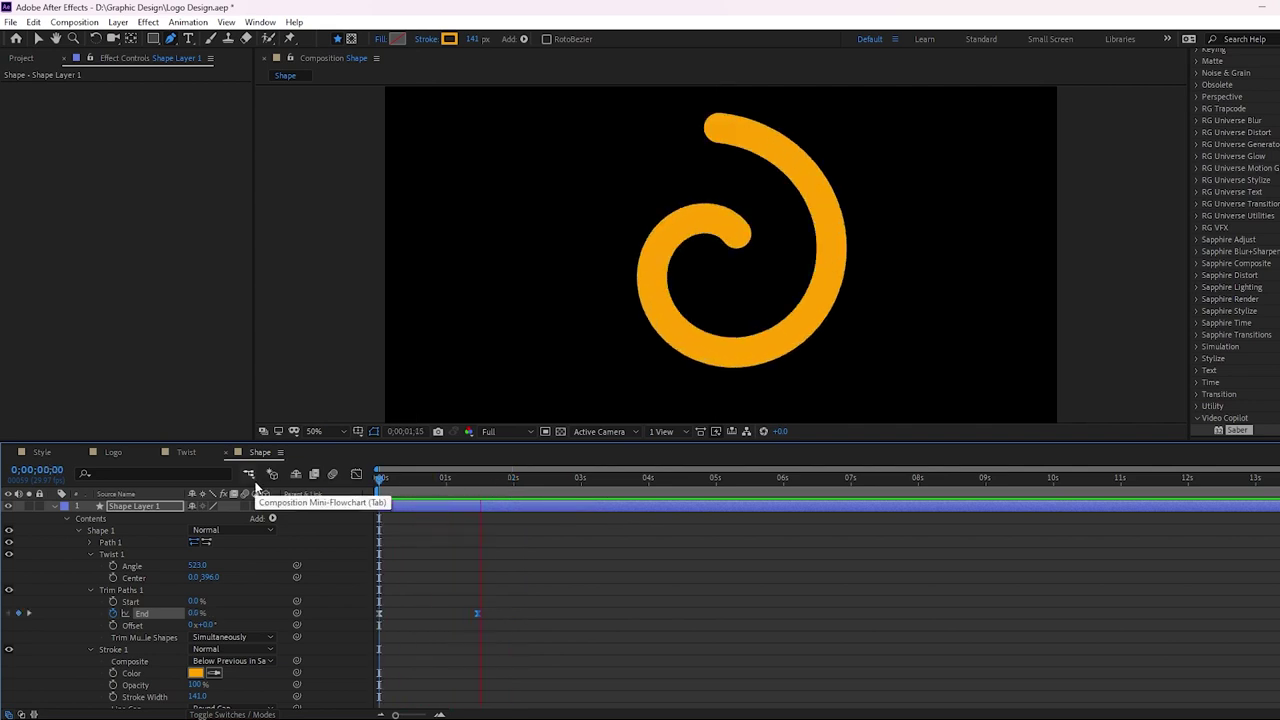
{"action": "left_click", "coordinate": [648, 479]}
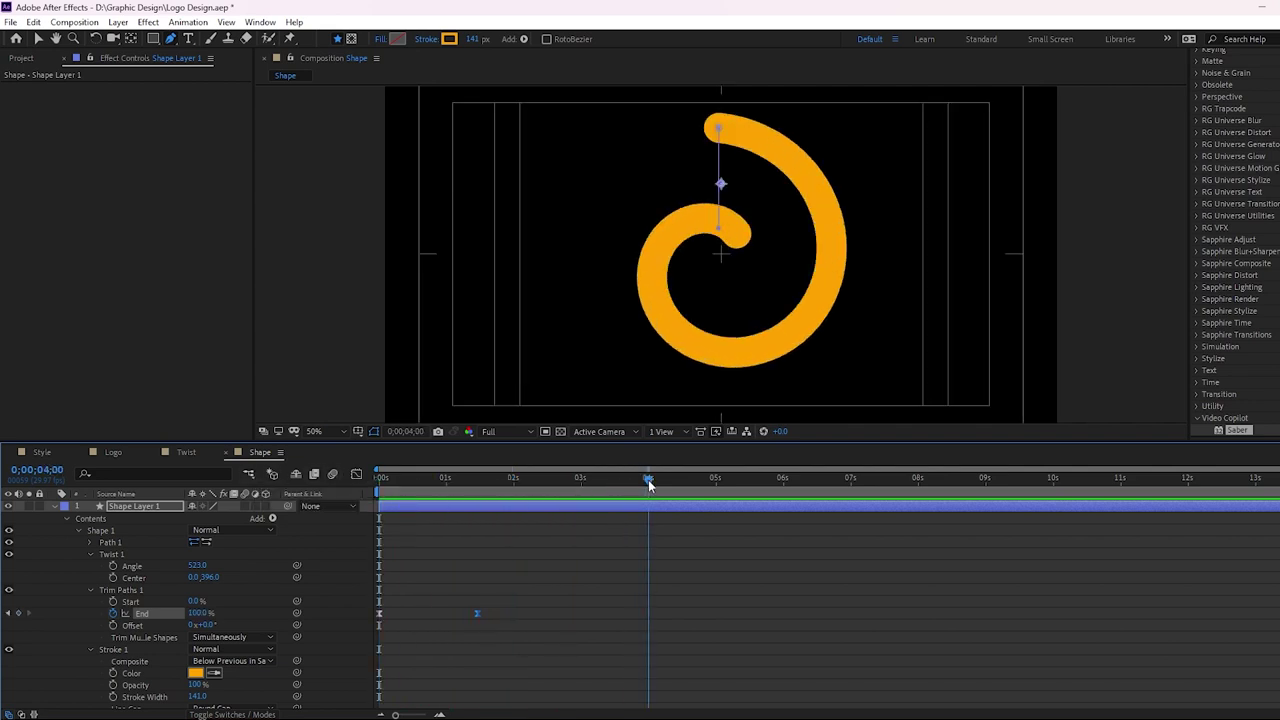
{"action": "left_click_drag", "start_coordinate": [646, 480], "coordinate": [645, 482]}
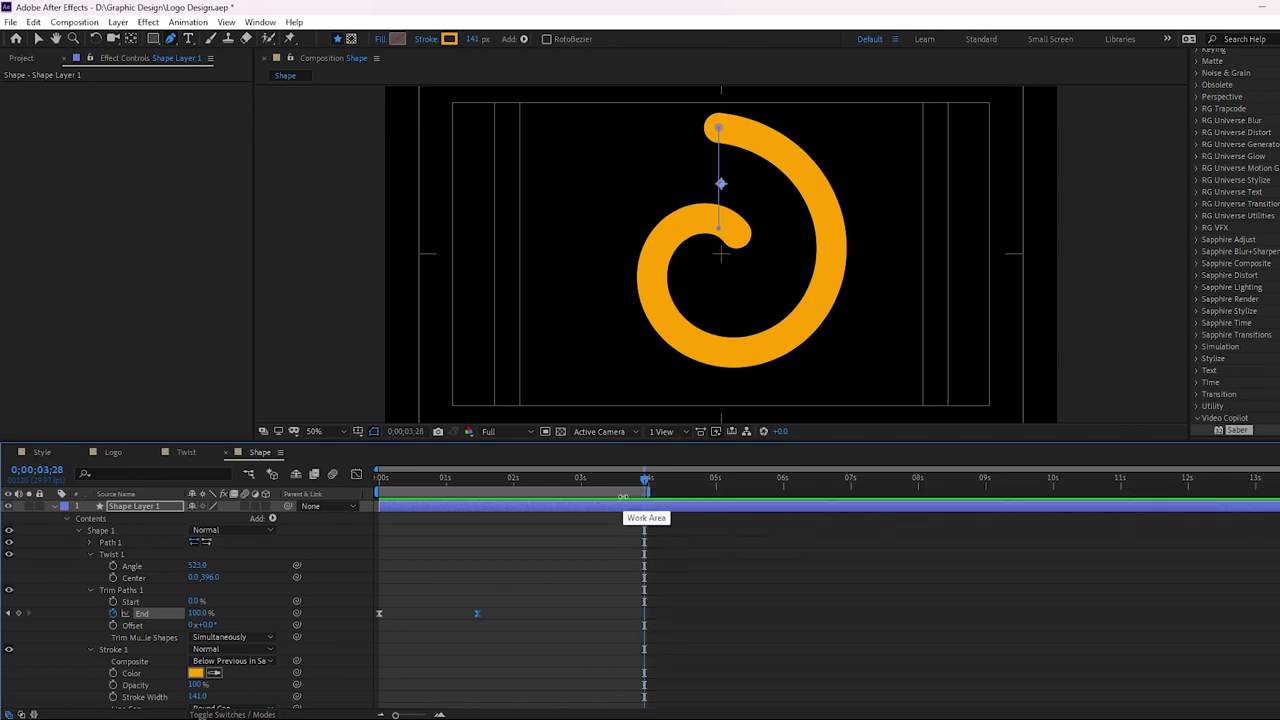
- Trim the Shape comp to its work area and preview the animation
{"action": "right_click", "coordinate": [625, 496]}
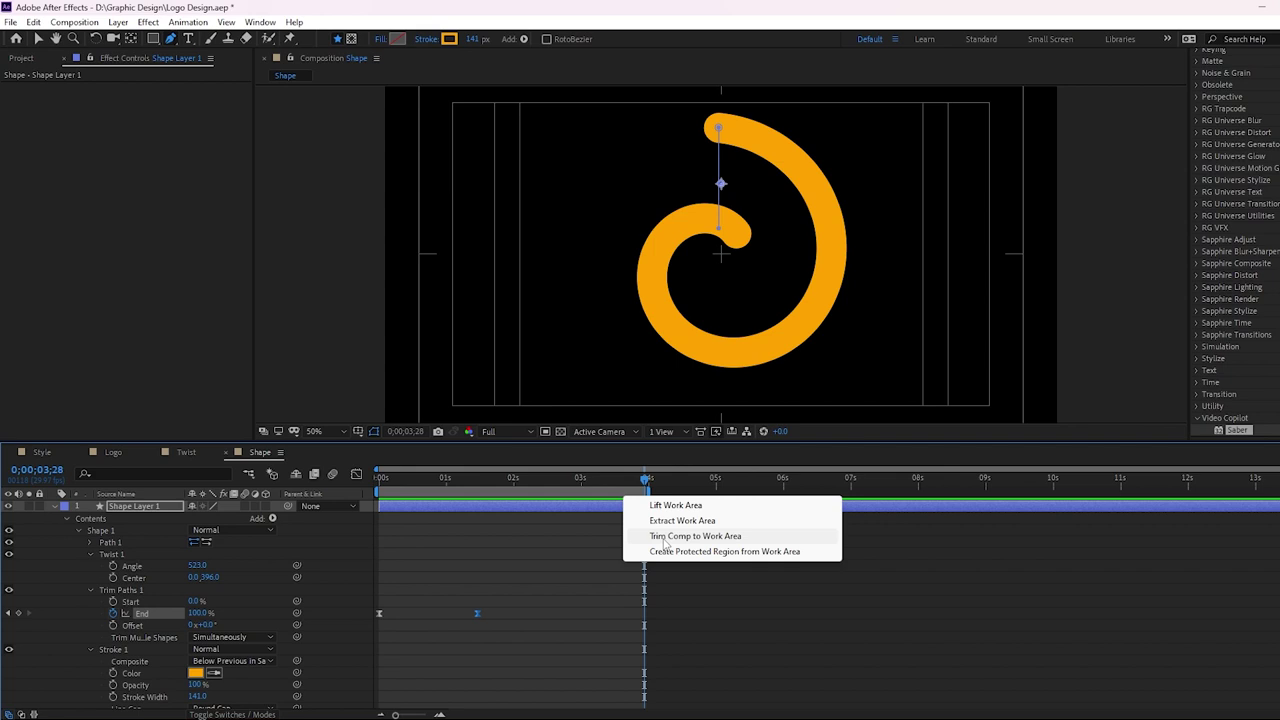
{"action": "left_click", "coordinate": [664, 537]}
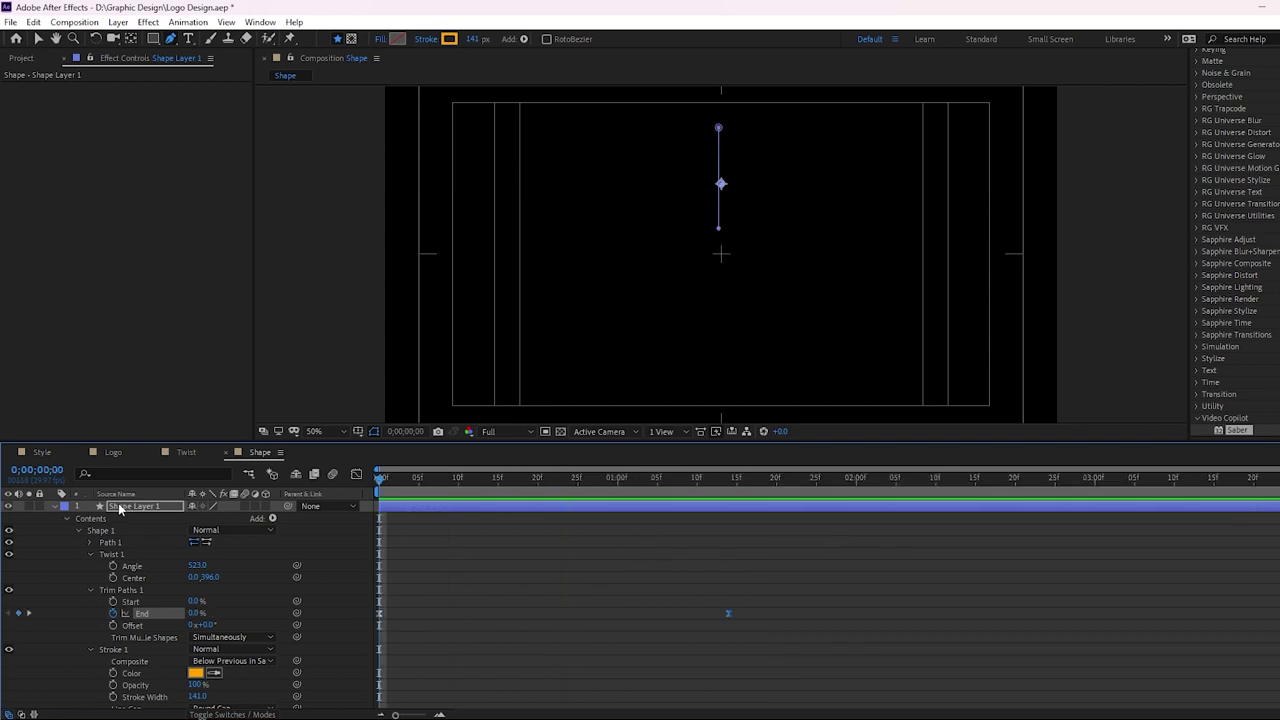
{"action": "key", "text": "space"}
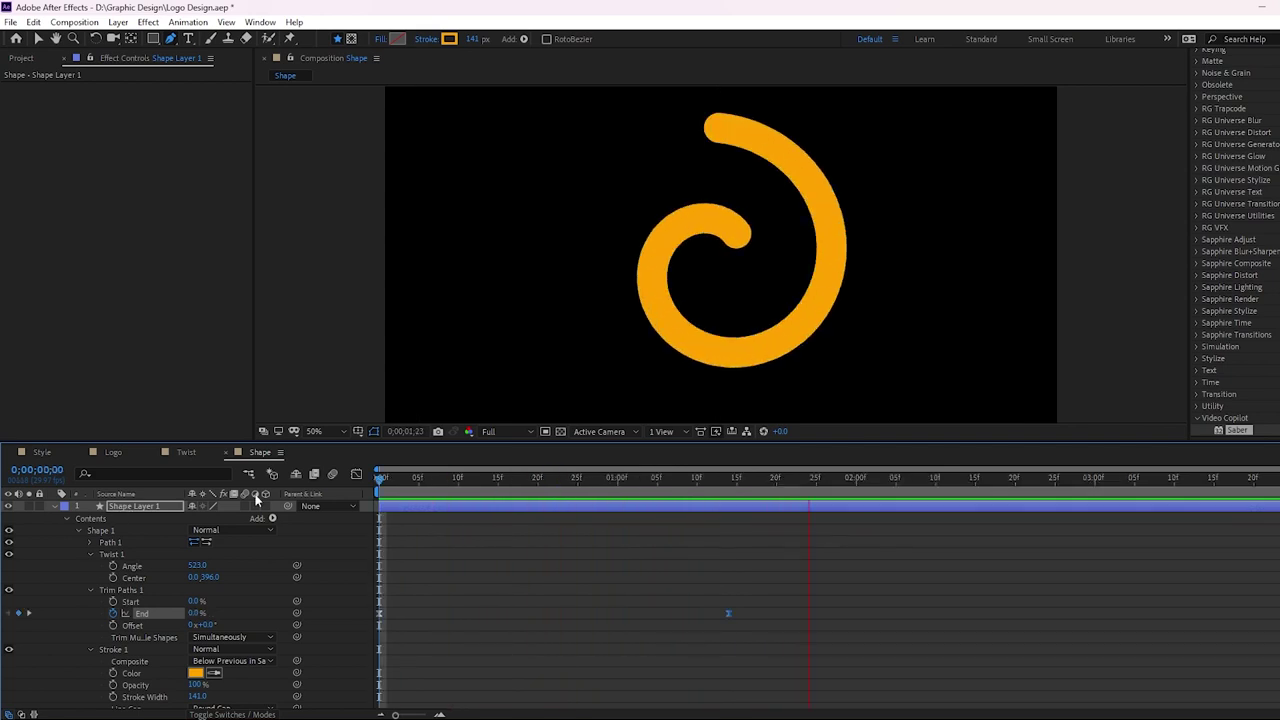
- Shift the Trim Paths End keyframe earlier to about 1;13
{"action": "left_click_drag", "start_coordinate": [729, 492], "coordinate": [725, 533]}
{"action": "left_click_drag", "start_coordinate": [724, 613], "coordinate": [656, 613]}
{"action": "key", "text": "Page_Down"}
{"action": "key", "text": "Page_Down"}
{"action": "key", "text": "Page_Down"}
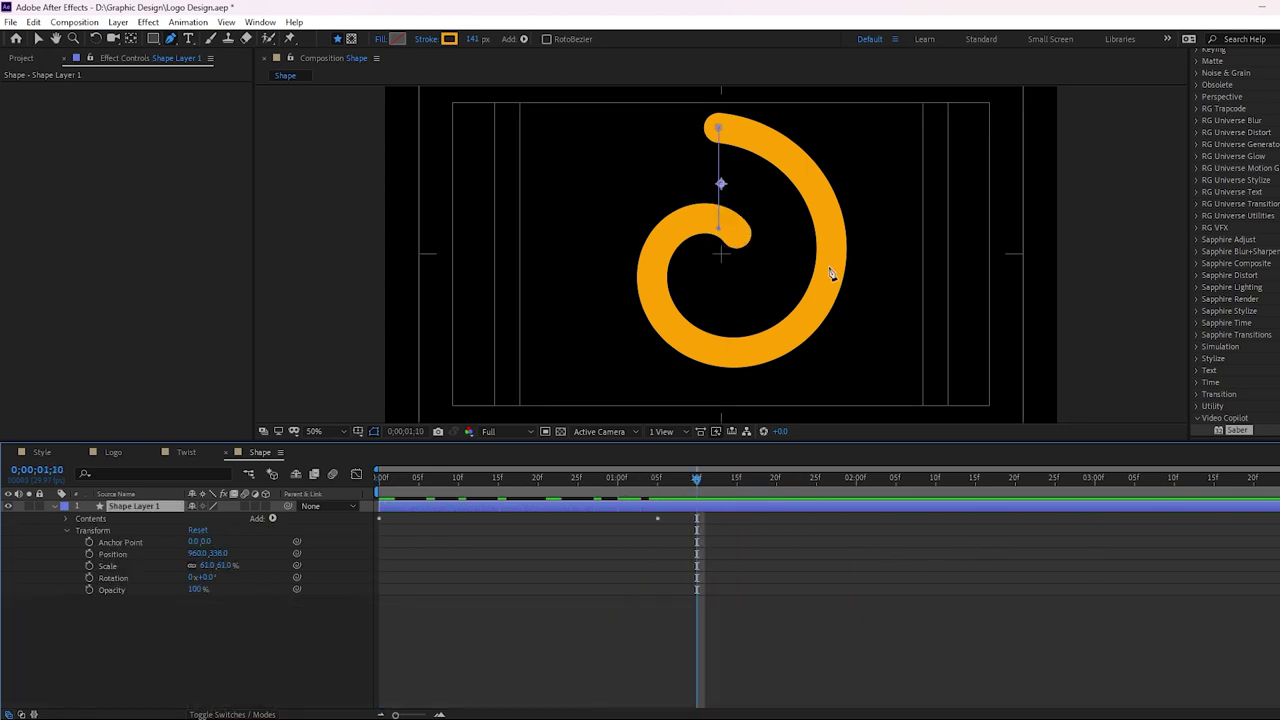
- Flip the orange spiral horizontally (Scale -61.0, 61.0%) and rotate it to -23°
{"action": "right_click", "coordinate": [674, 508]}
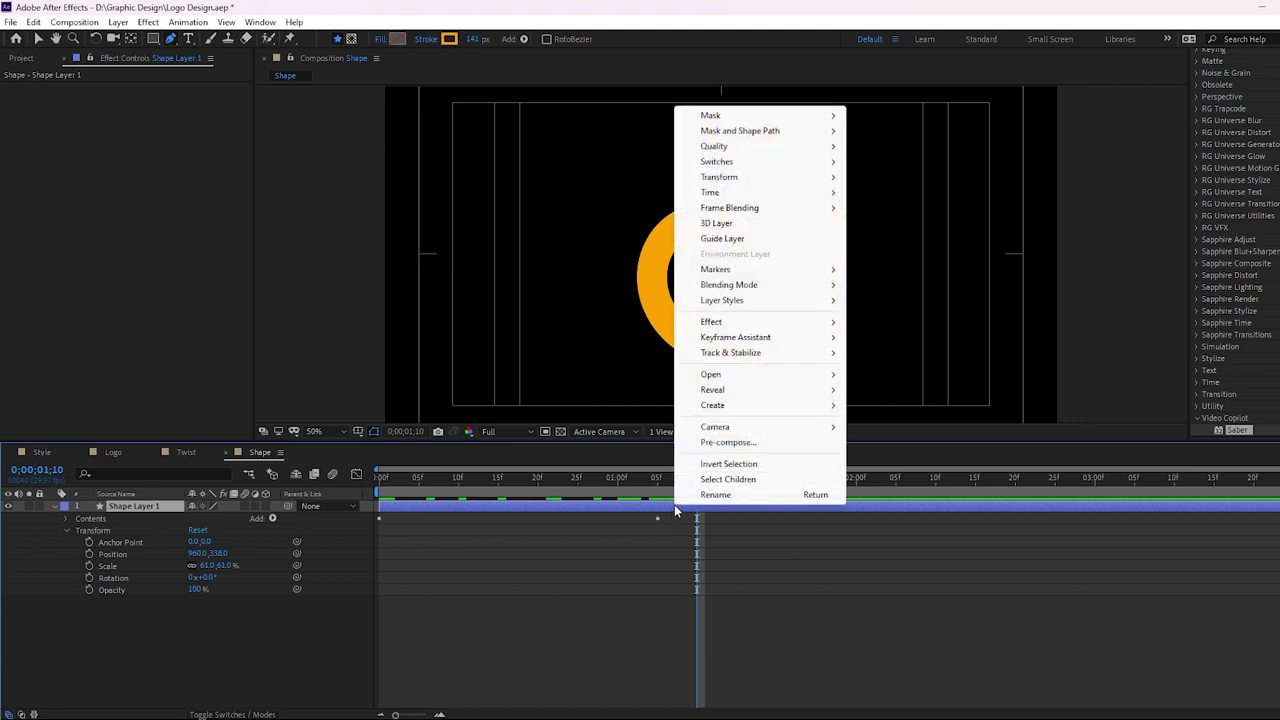
{"action": "mouse_move", "coordinate": [743, 185]}
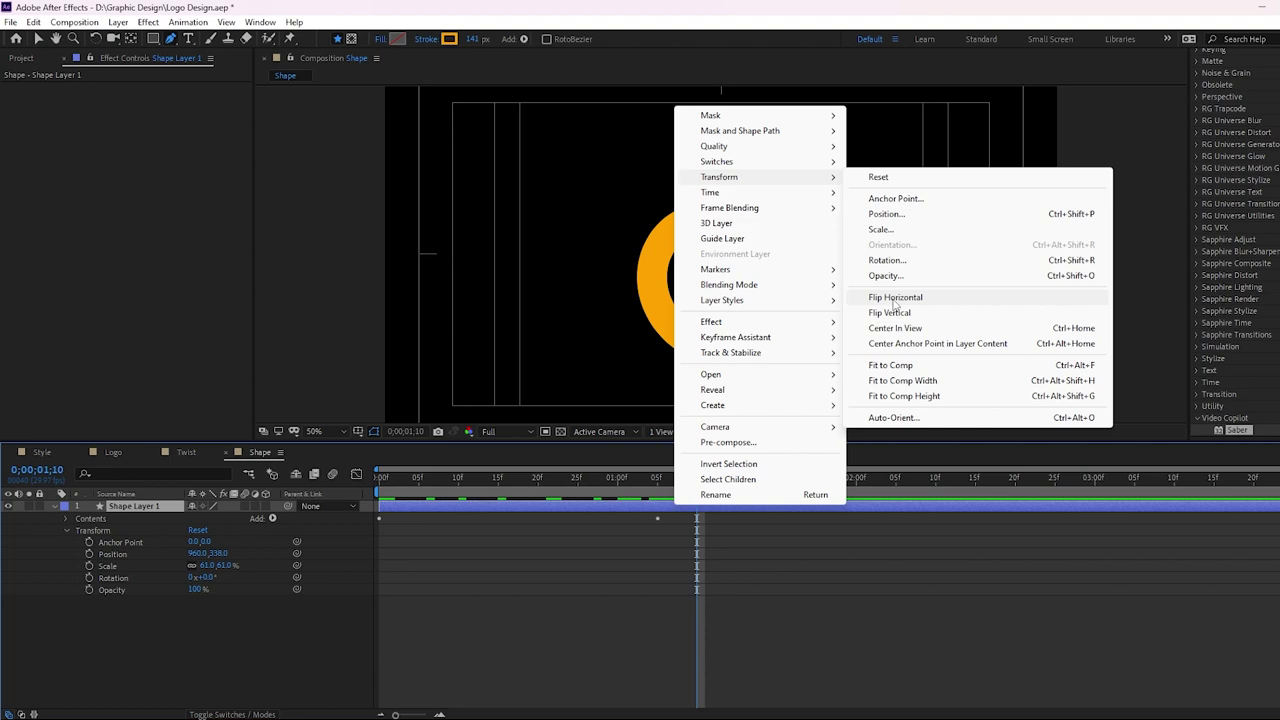
{"action": "left_click", "coordinate": [894, 298]}
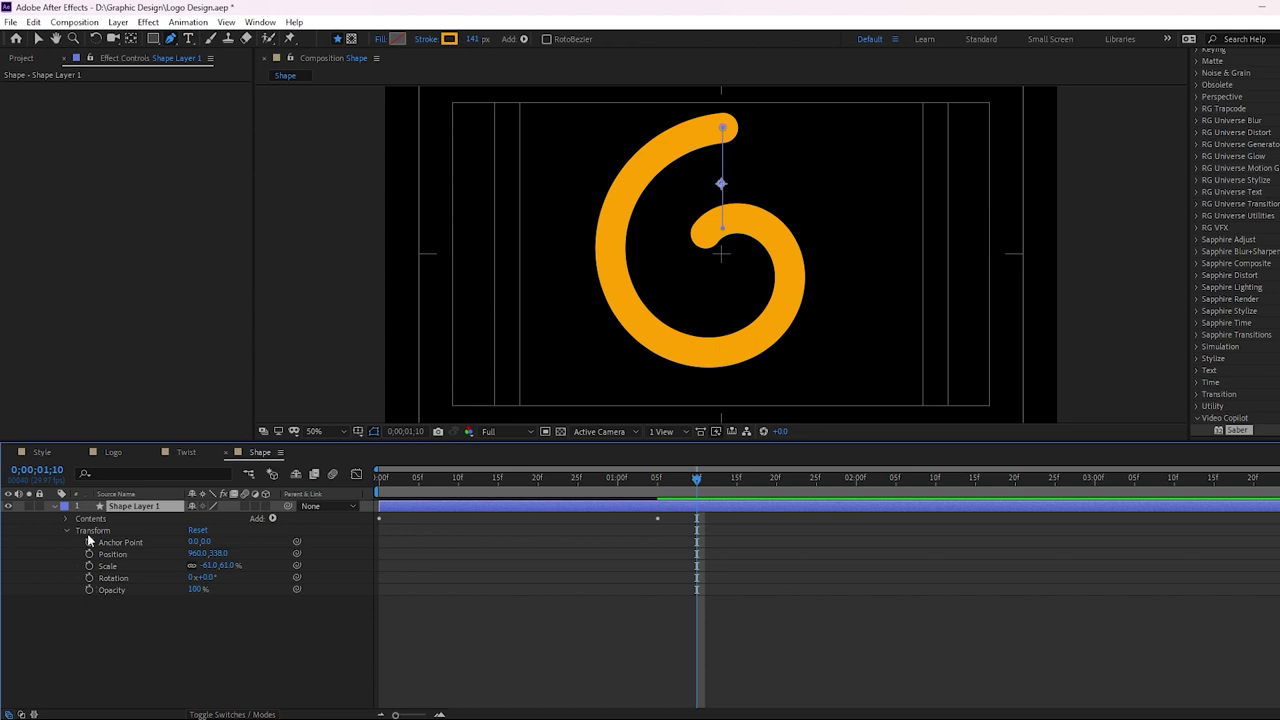
{"action": "left_click_drag", "start_coordinate": [204, 578], "coordinate": [192, 578]}
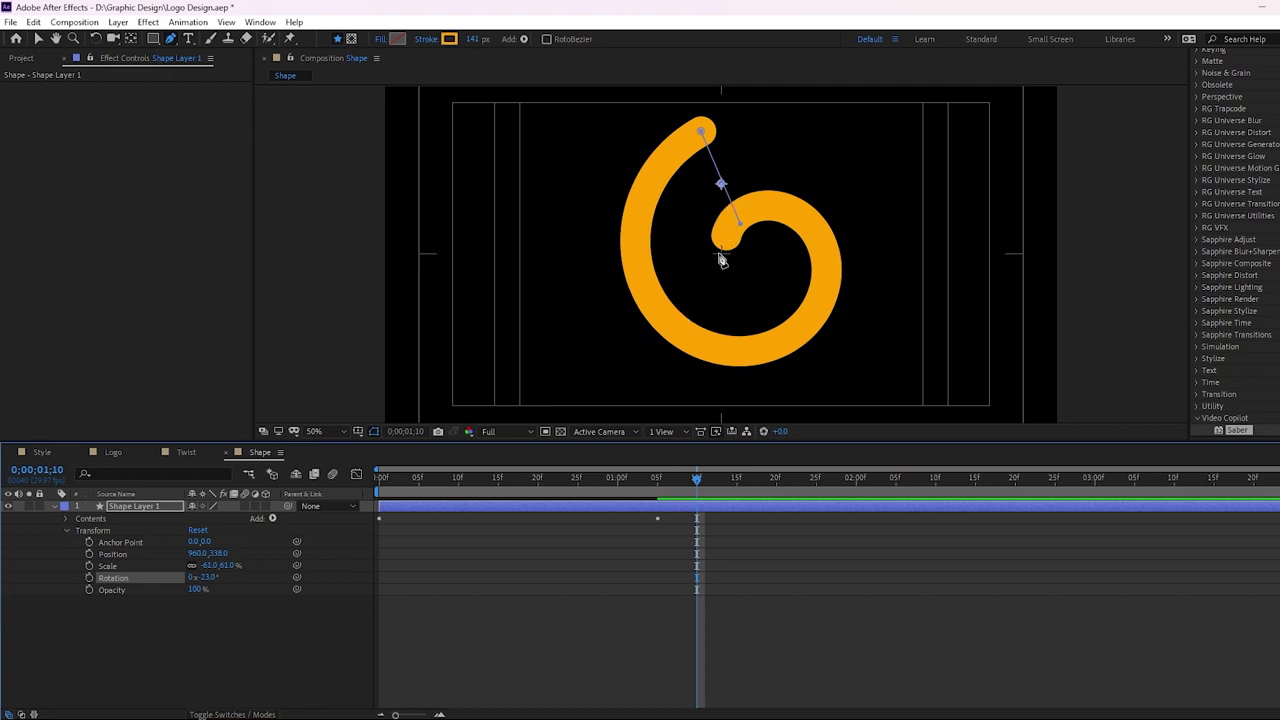
{"action": "left_click", "coordinate": [117, 22]}
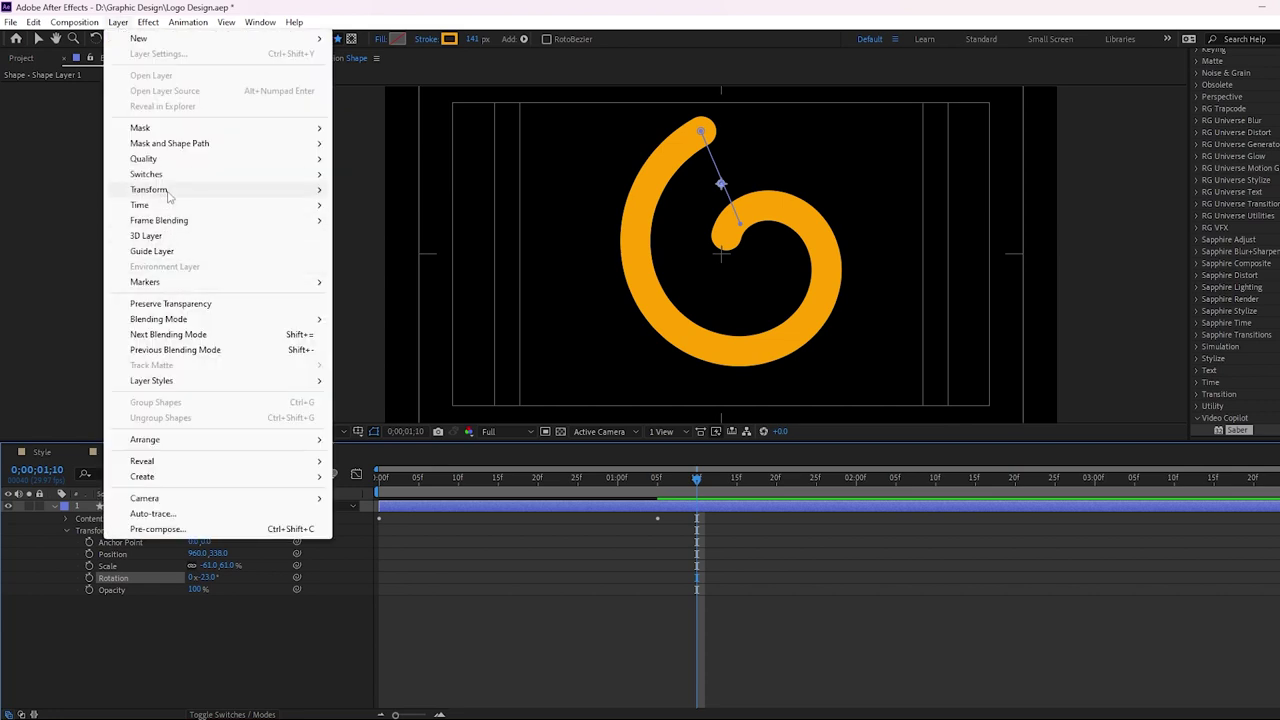
- Center the spiral's anchor point in its content and center the layer at Position 960, 540
{"action": "mouse_move", "coordinate": [168, 189]}
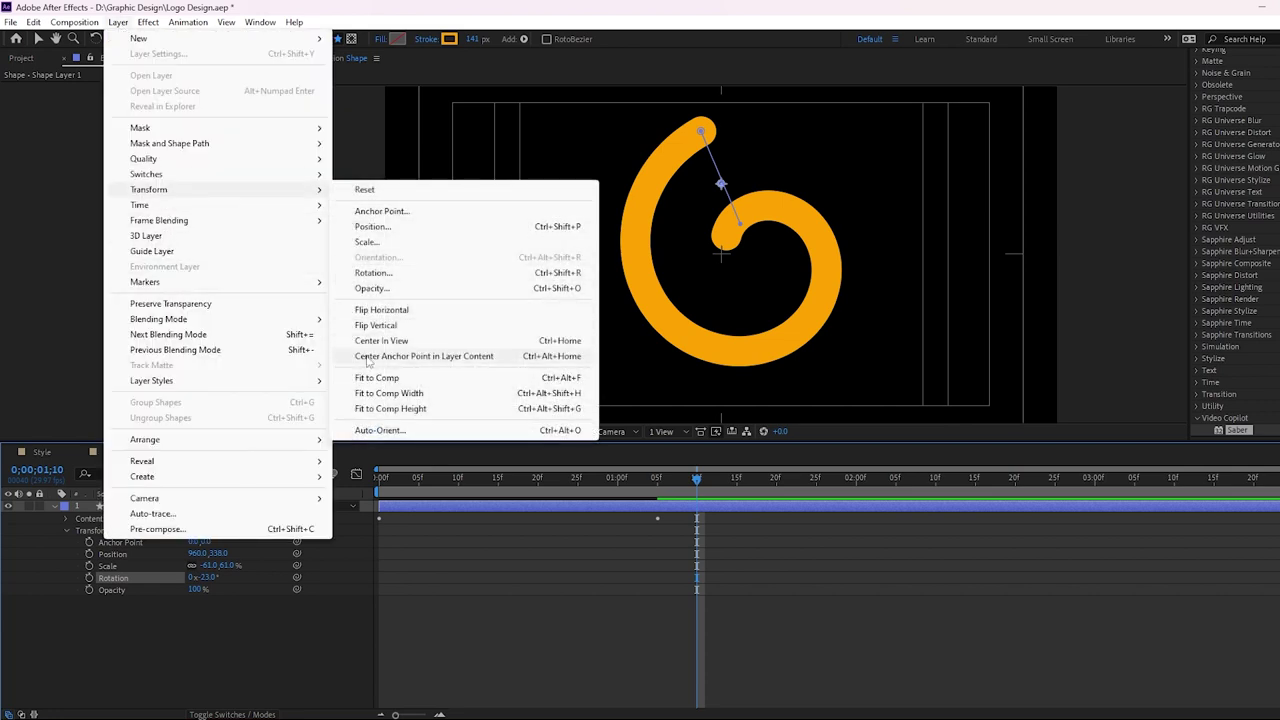
{"action": "left_click", "coordinate": [450, 362]}
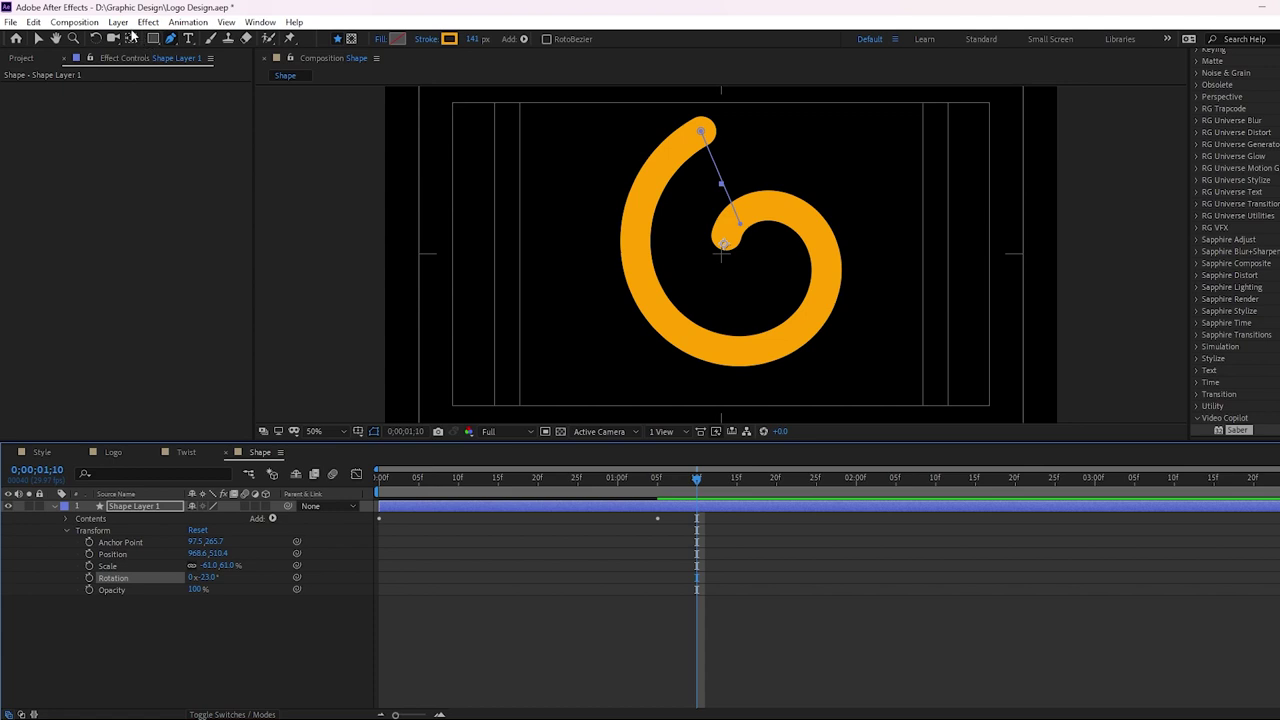
{"action": "left_click", "coordinate": [119, 24]}
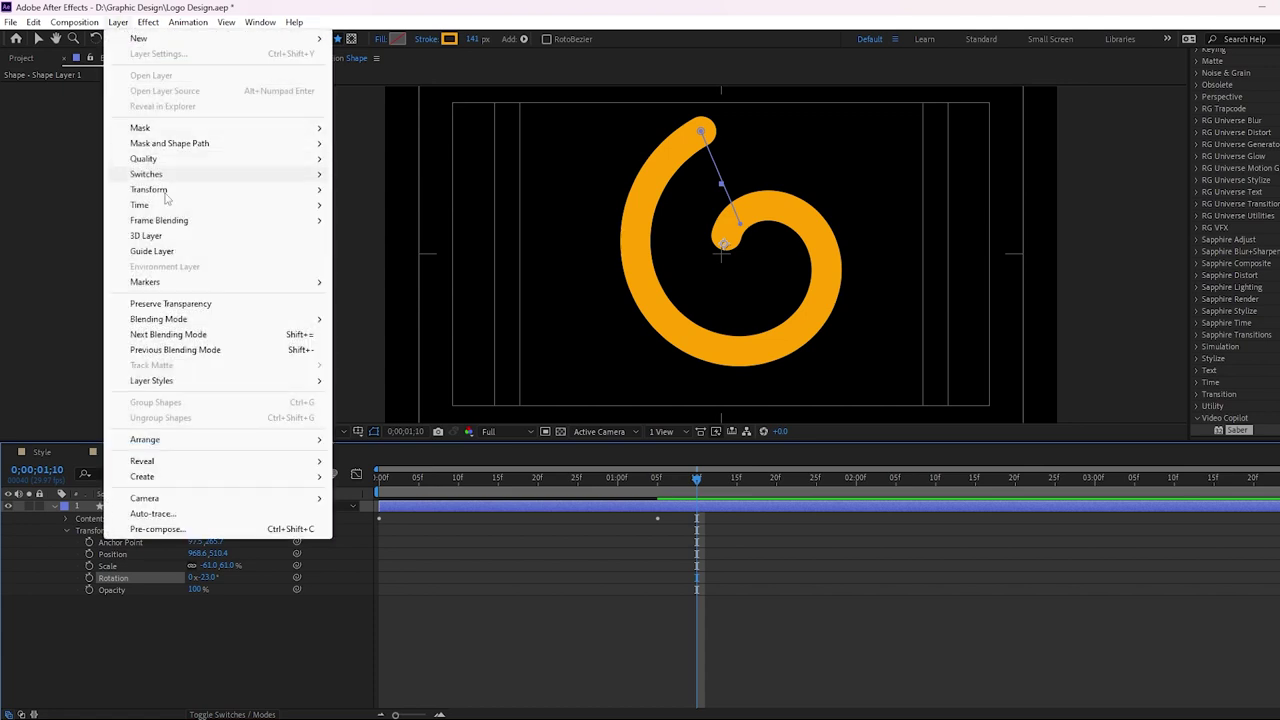
{"action": "mouse_move", "coordinate": [165, 192]}
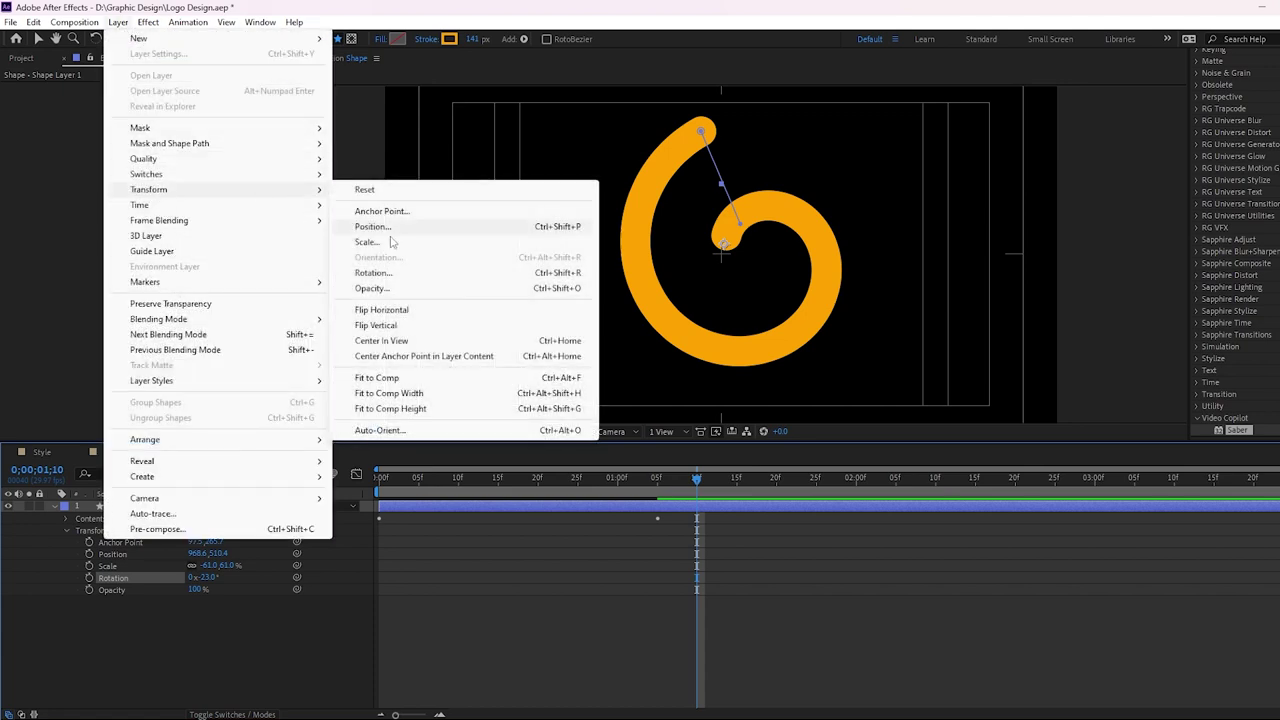
{"action": "left_click", "coordinate": [391, 342]}
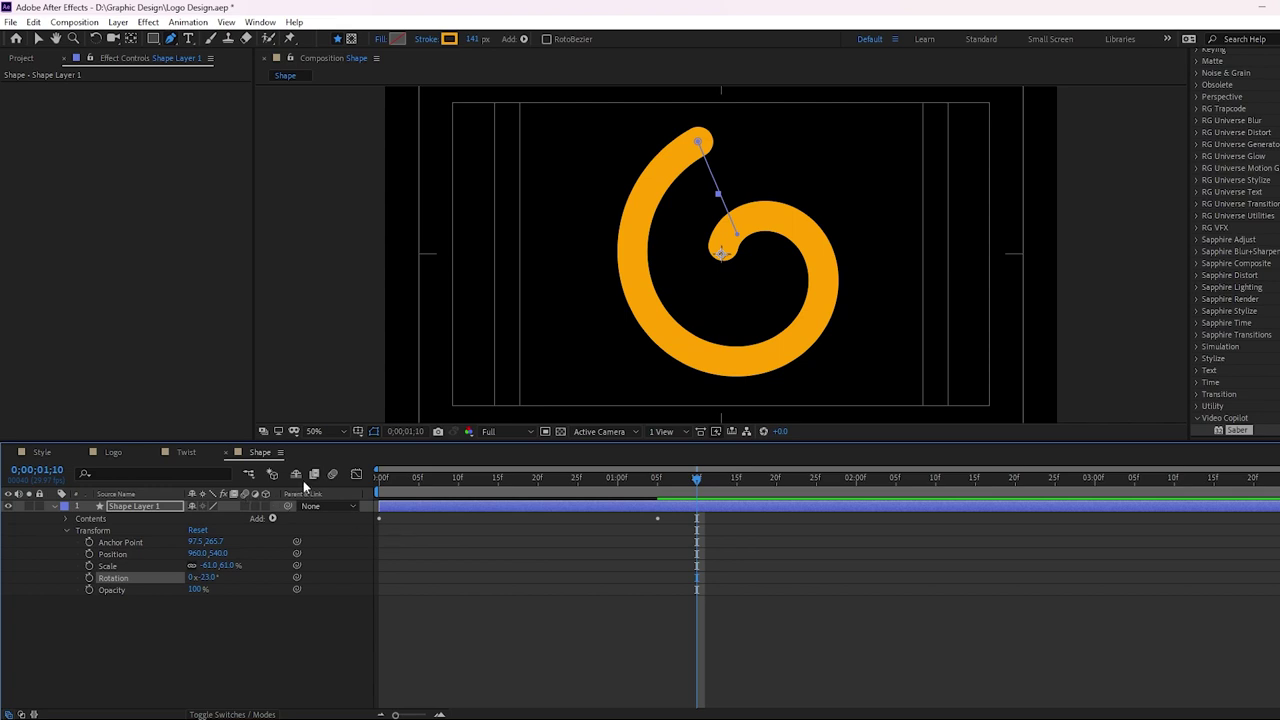
- Preview the draw-on from the start, then switch to the Twist comp at its first frame
{"action": "key", "text": "Home"}
{"action": "key", "text": "space"}
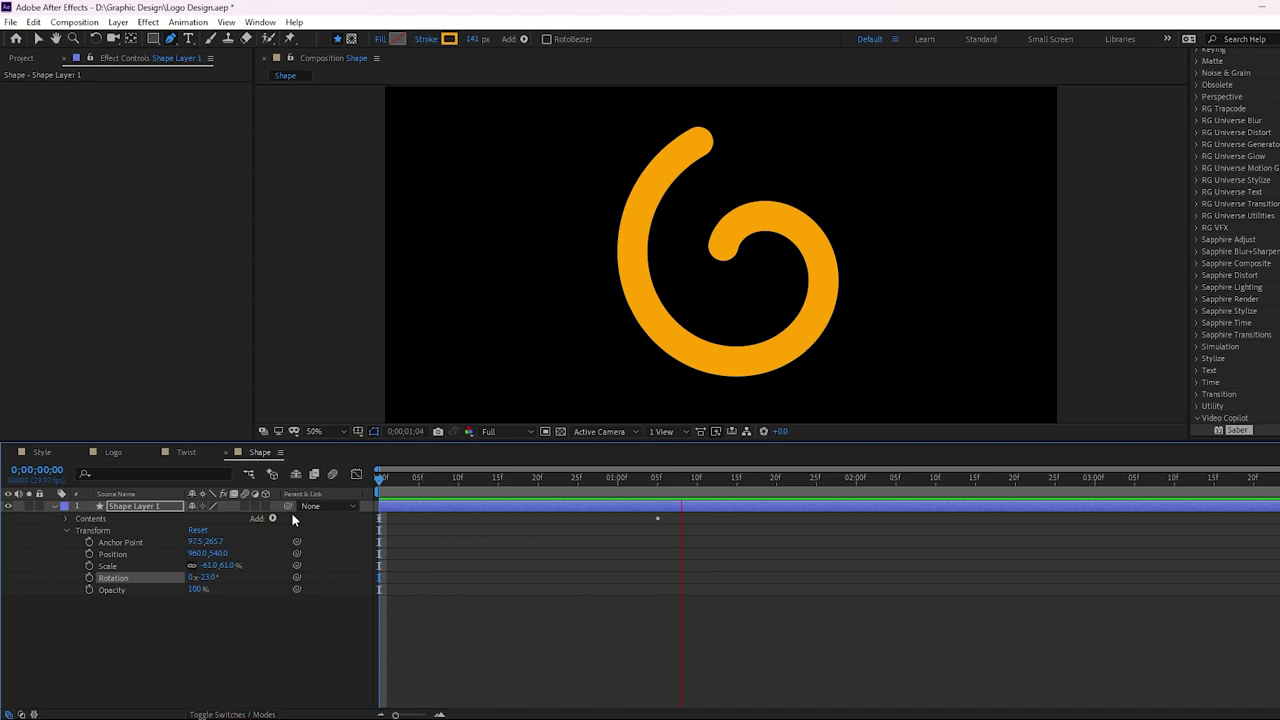
{"action": "left_click", "coordinate": [467, 488]}
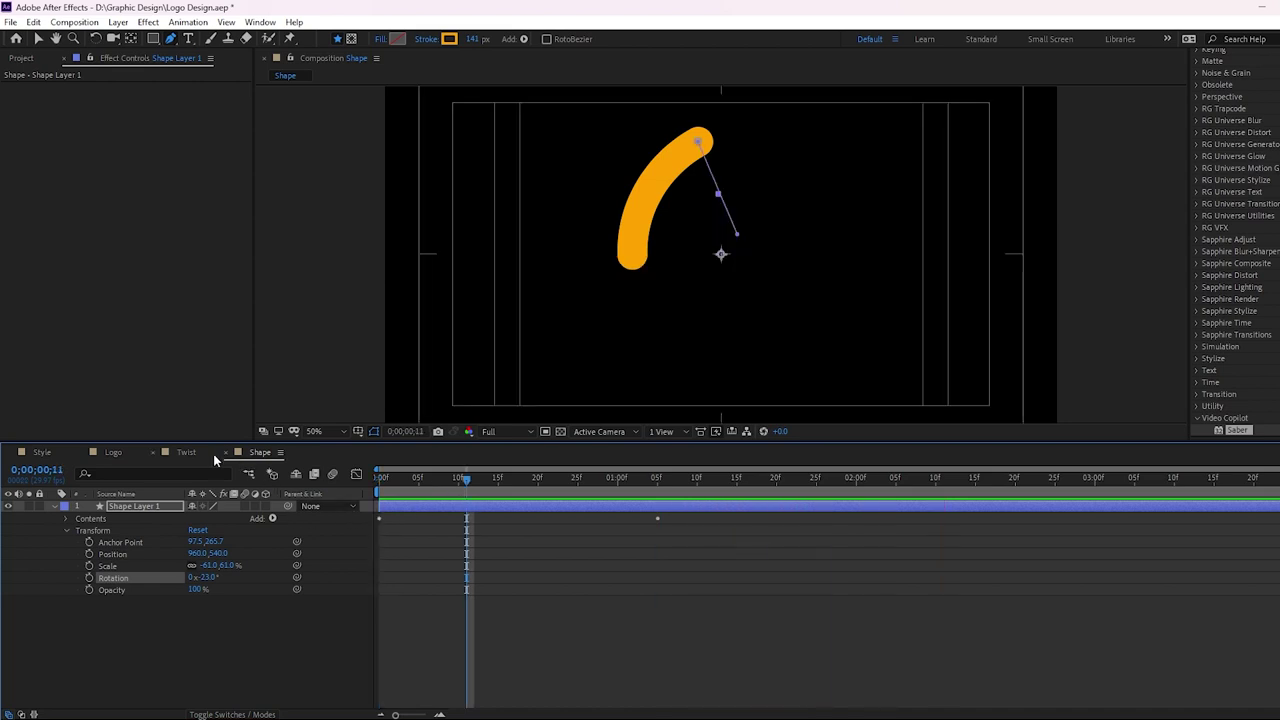
{"action": "left_click", "coordinate": [213, 454]}
{"action": "key", "text": "Home"}
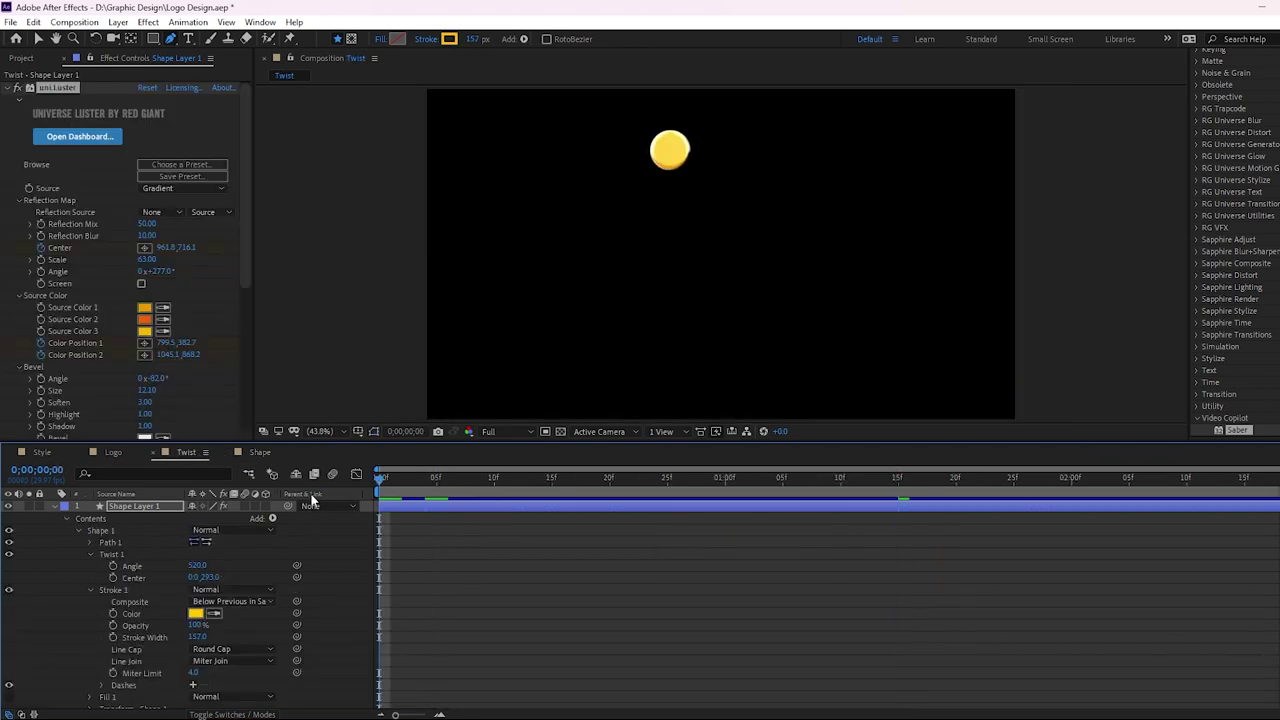
- Preview the Twist comp, then return to the Shape comp with the playhead at 1;01
{"action": "key", "text": "space"}
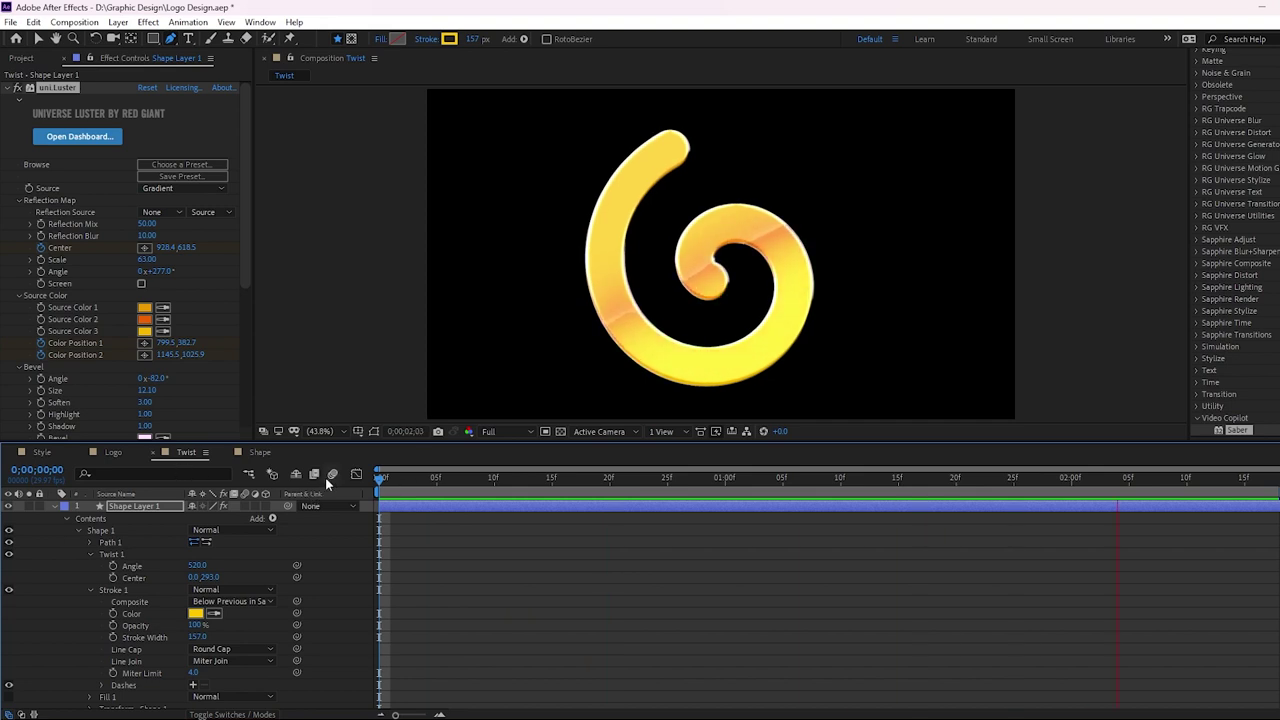
{"action": "left_click", "coordinate": [263, 452]}
{"action": "left_click_drag", "start_coordinate": [380, 482], "coordinate": [617, 504]}
{"action": "left_click_drag", "start_coordinate": [625, 510], "coordinate": [625, 510]}
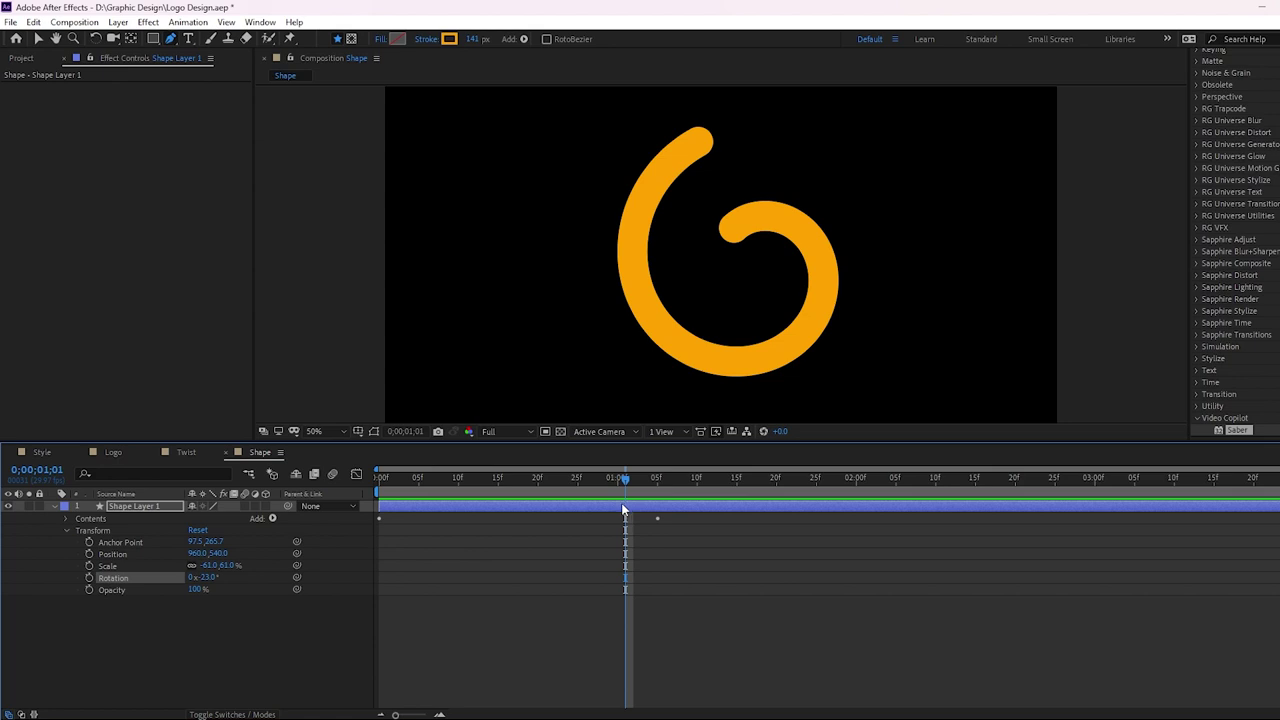
- Add a Wiggle Paths operator to the spiral's contents and expand Wiggle Paths 1 (Size 10, Detail 10)
{"action": "left_click", "coordinate": [66, 519]}
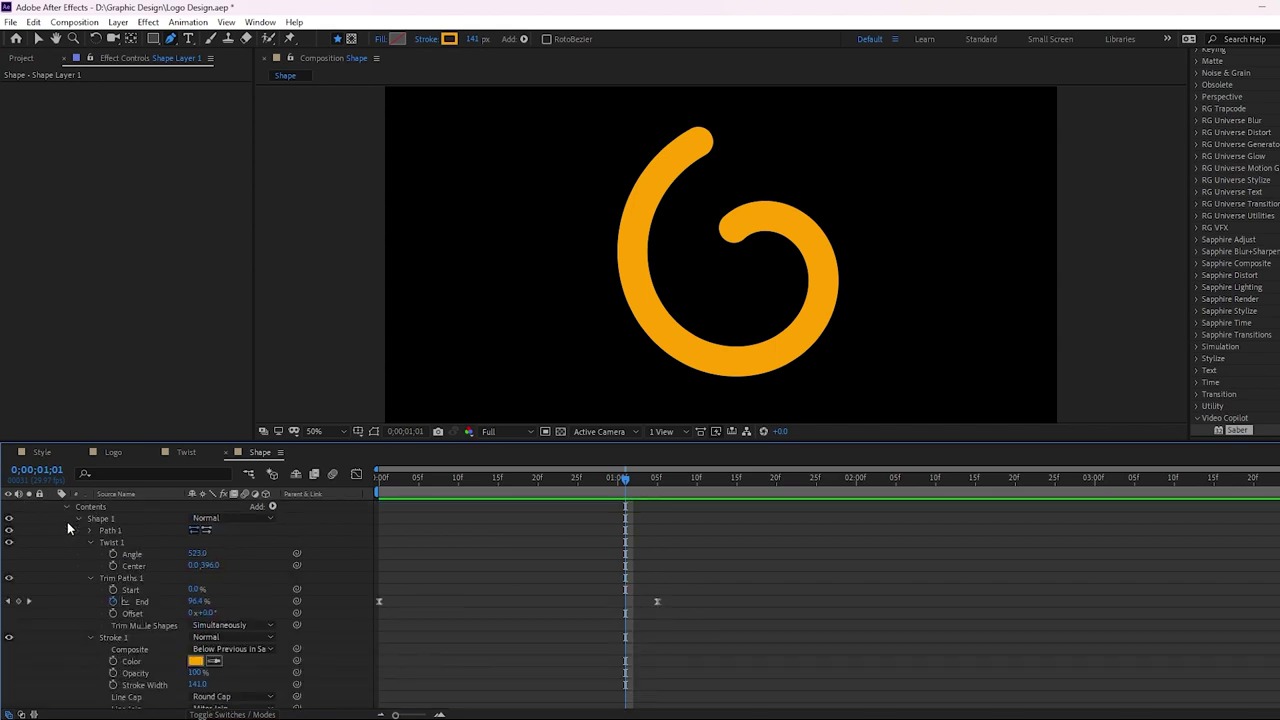
{"action": "left_click", "coordinate": [272, 507]}
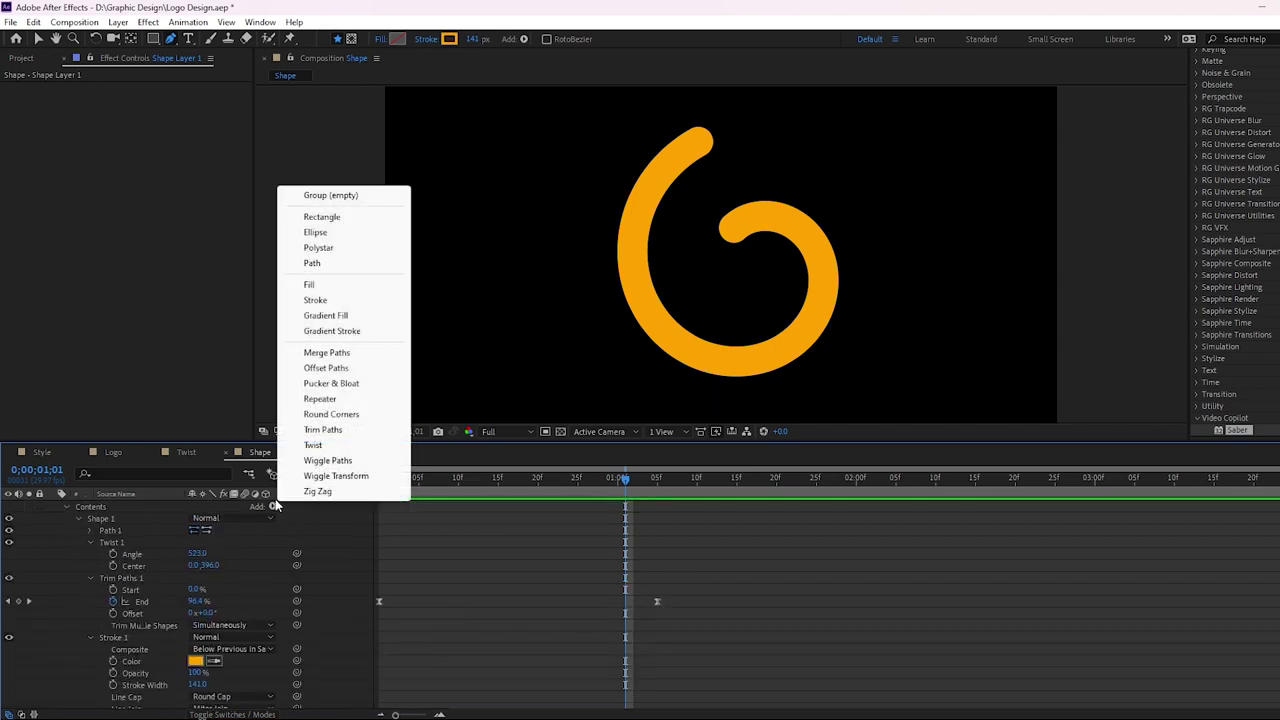
{"action": "left_click", "coordinate": [330, 461]}
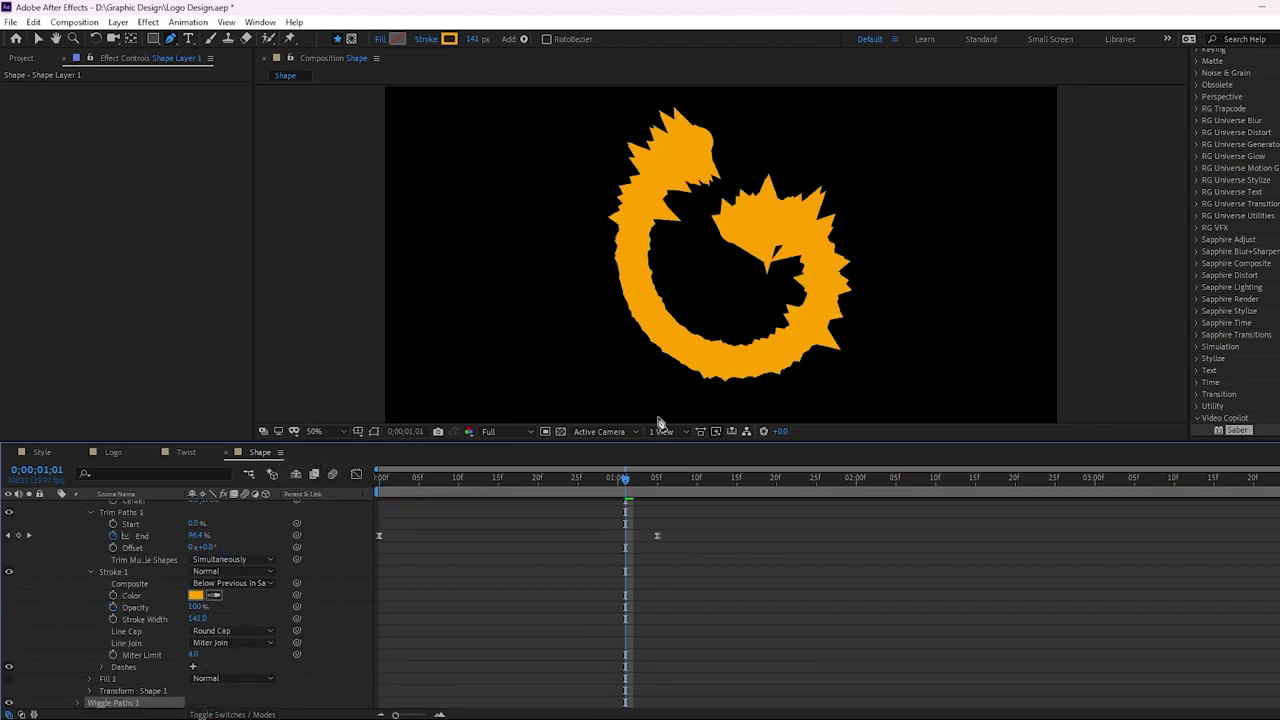
{"action": "left_click_drag", "start_coordinate": [621, 441], "coordinate": [621, 355]}
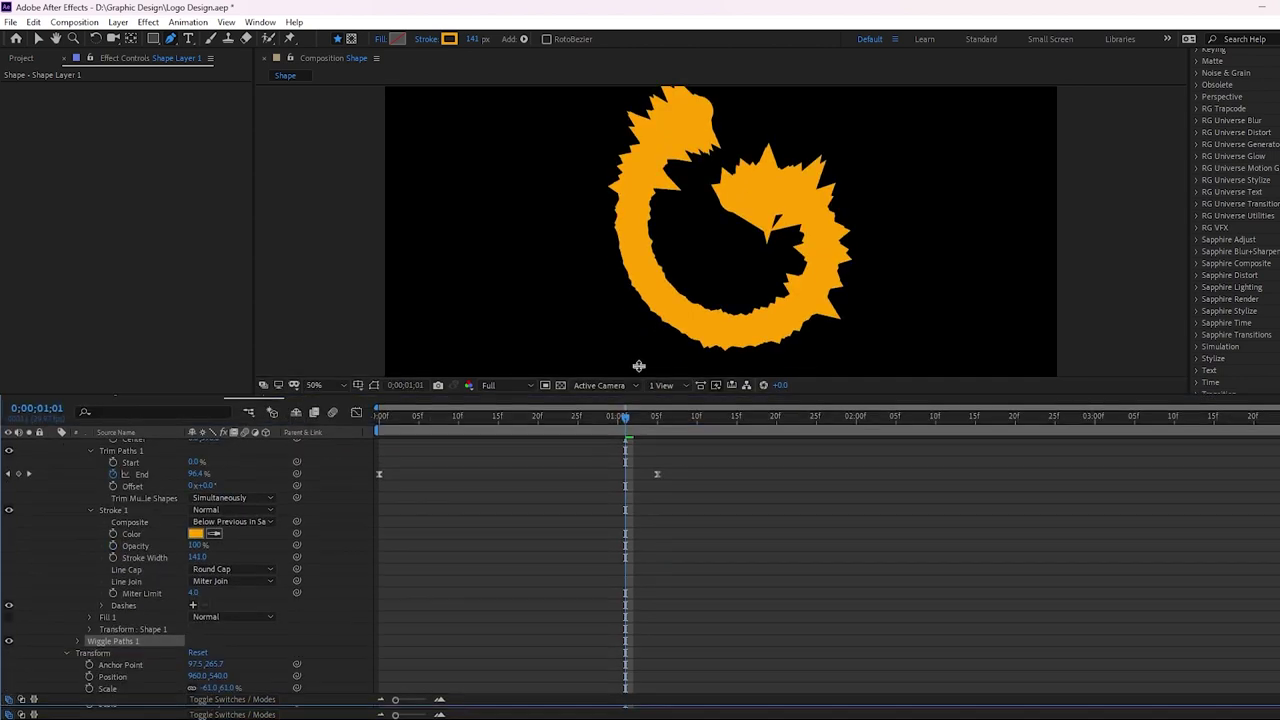
{"action": "scroll", "coordinate": [735, 200], "scroll_direction": "down", "scroll_amount": 1}
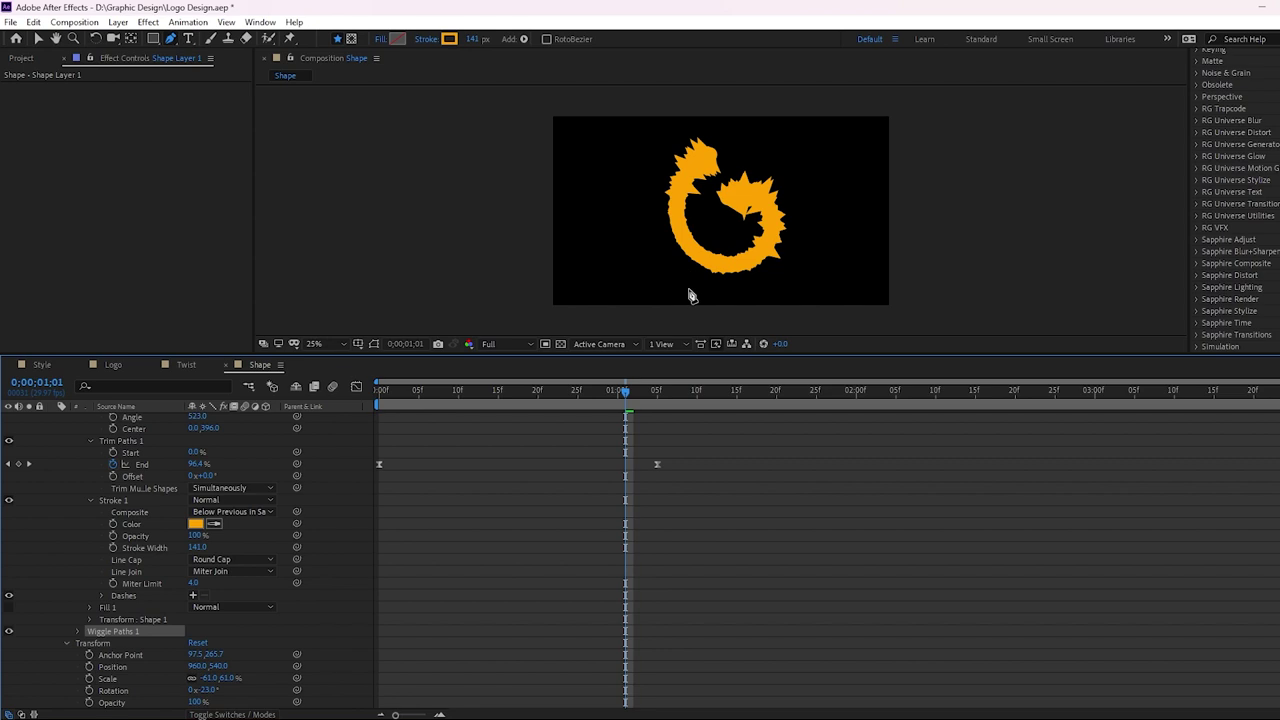
{"action": "mouse_move", "coordinate": [544, 394]}
{"action": "left_mouse_down"}
{"action": "mouse_move", "coordinate": [404, 408]}
{"action": "mouse_move", "coordinate": [575, 421]}
{"action": "left_mouse_up"}
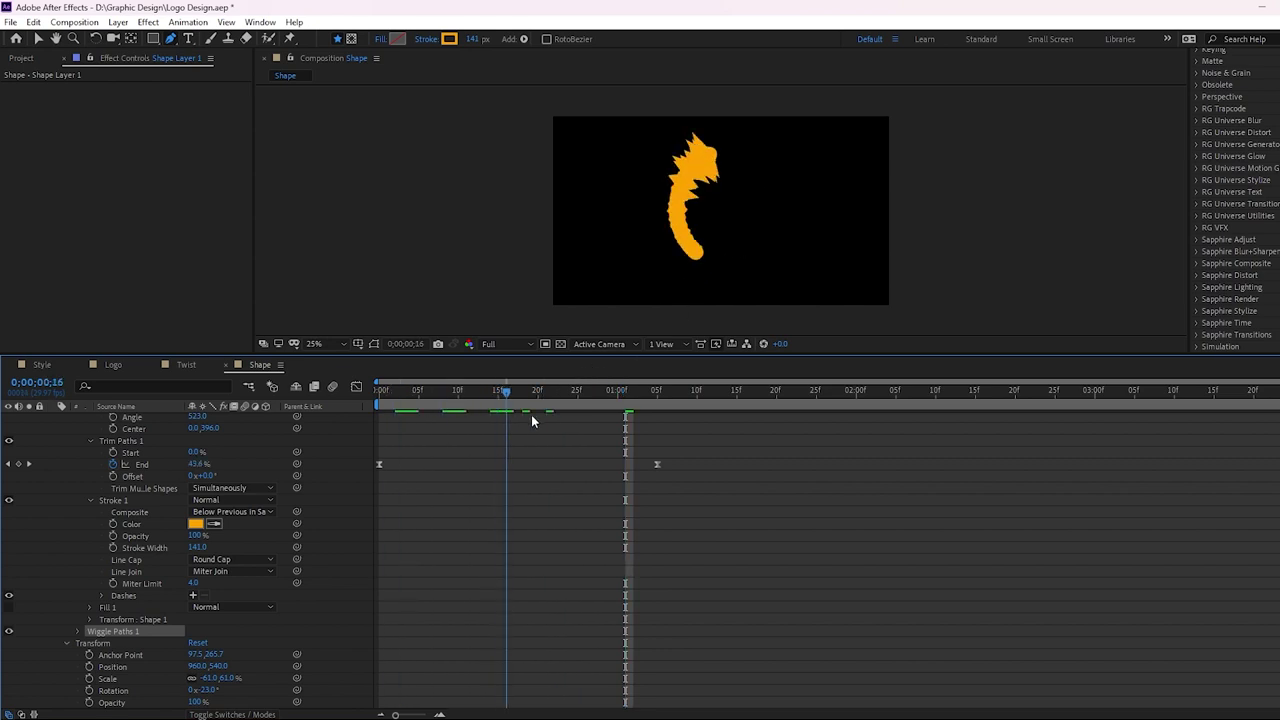
{"action": "key", "text": "alt+bracketright"}
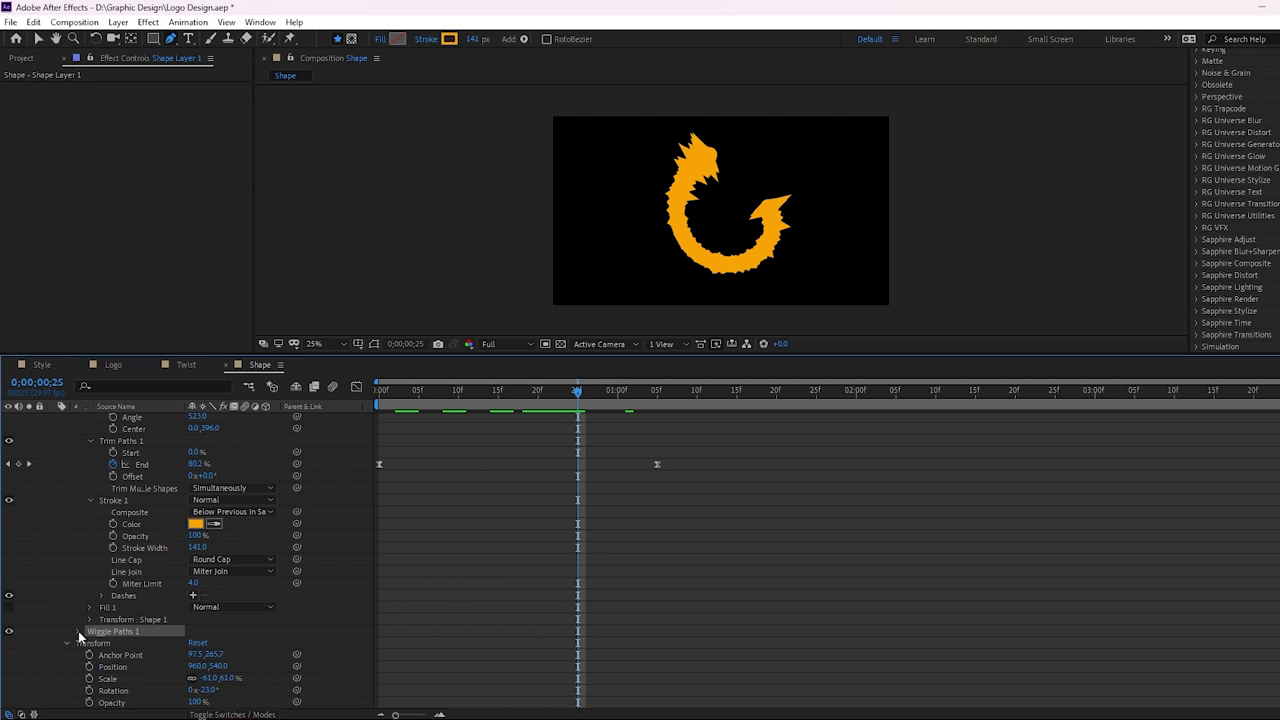
{"action": "left_click", "coordinate": [78, 631]}
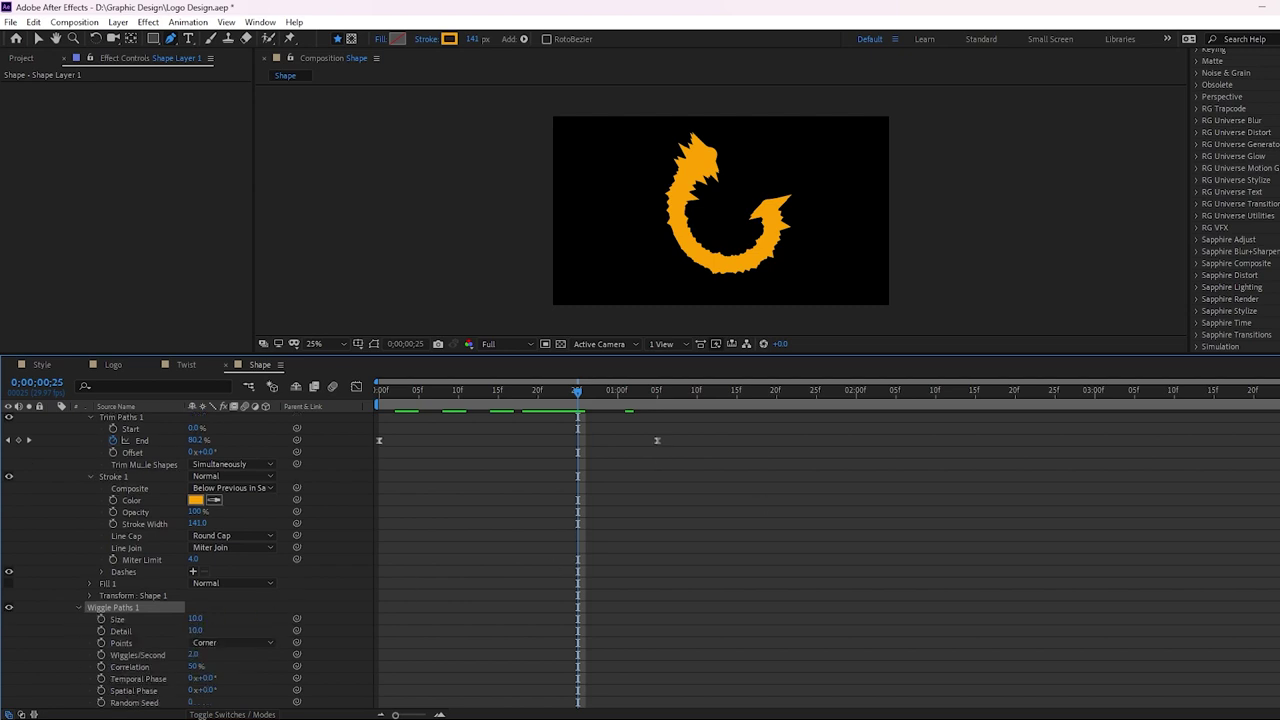
- Soften the wiggle to Size 7 and Detail 2
{"action": "scroll", "coordinate": [190, 560], "scroll_direction": "down", "scroll_amount": 2}
{"action": "scroll", "coordinate": [190, 560], "scroll_direction": "down", "scroll_amount": 2}
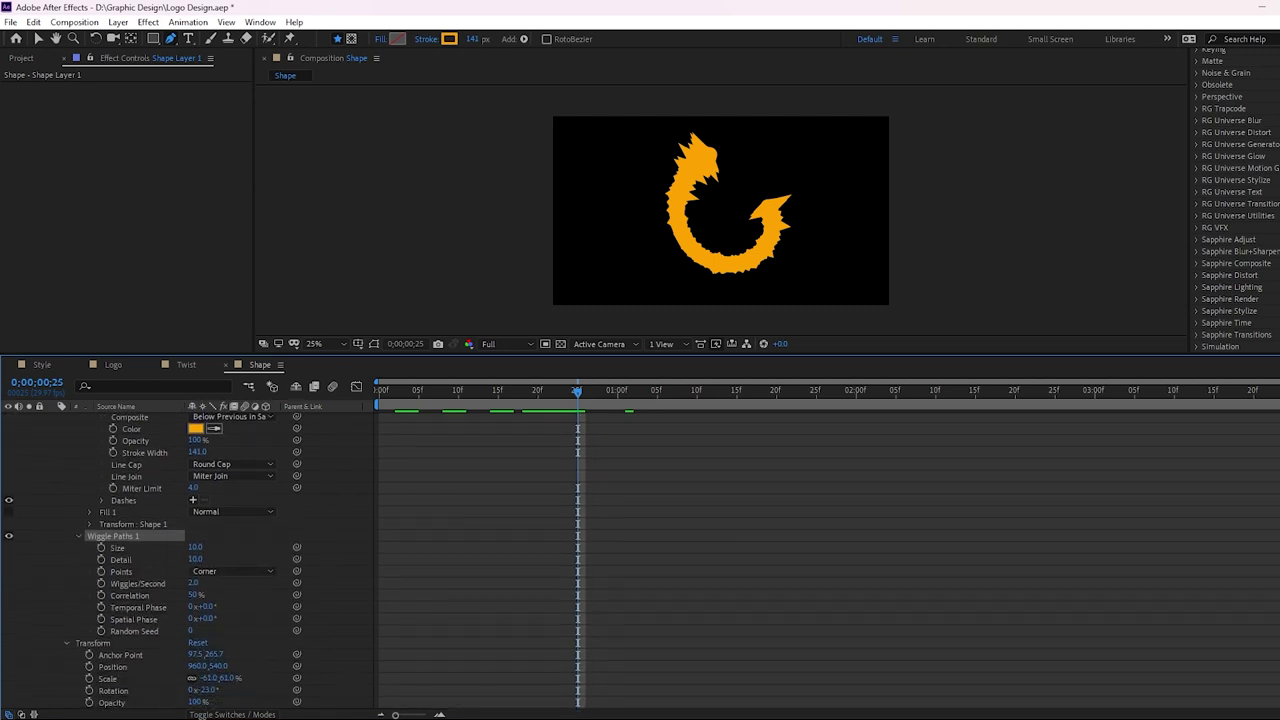
{"action": "left_click_drag", "start_coordinate": [196, 549], "coordinate": [193, 547]}
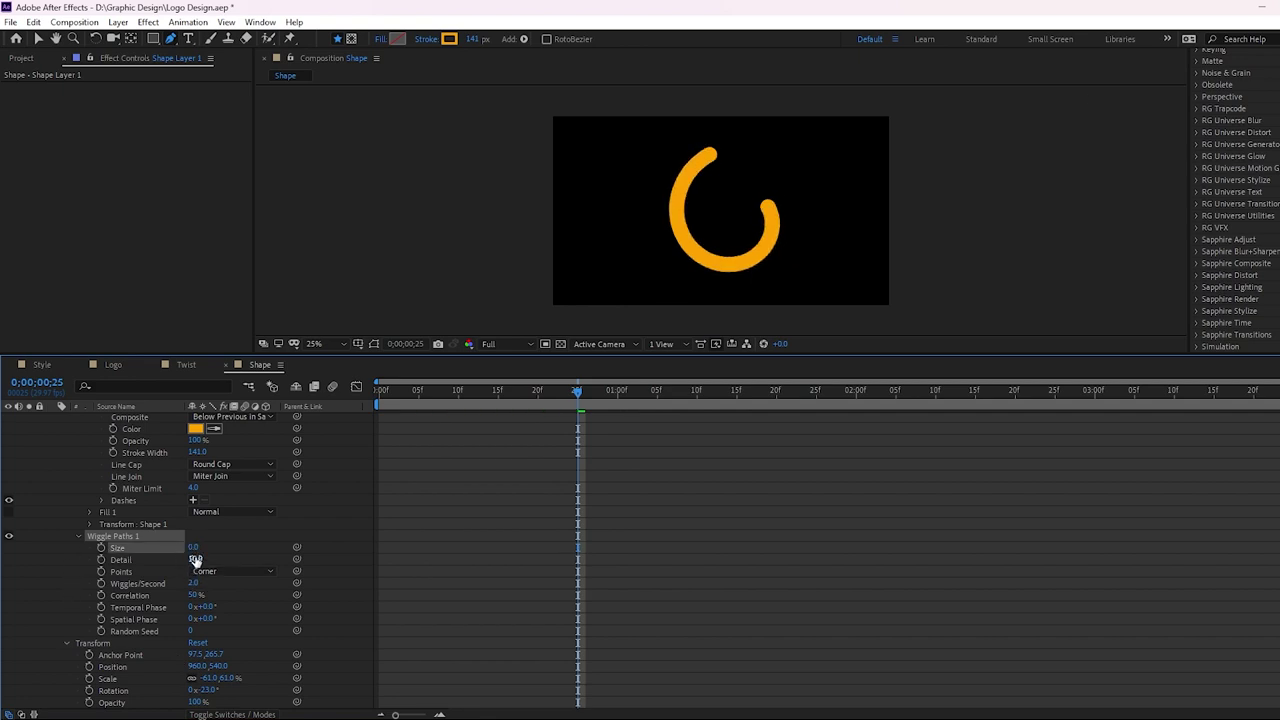
{"action": "left_click_drag", "start_coordinate": [195, 547], "coordinate": [196, 546]}
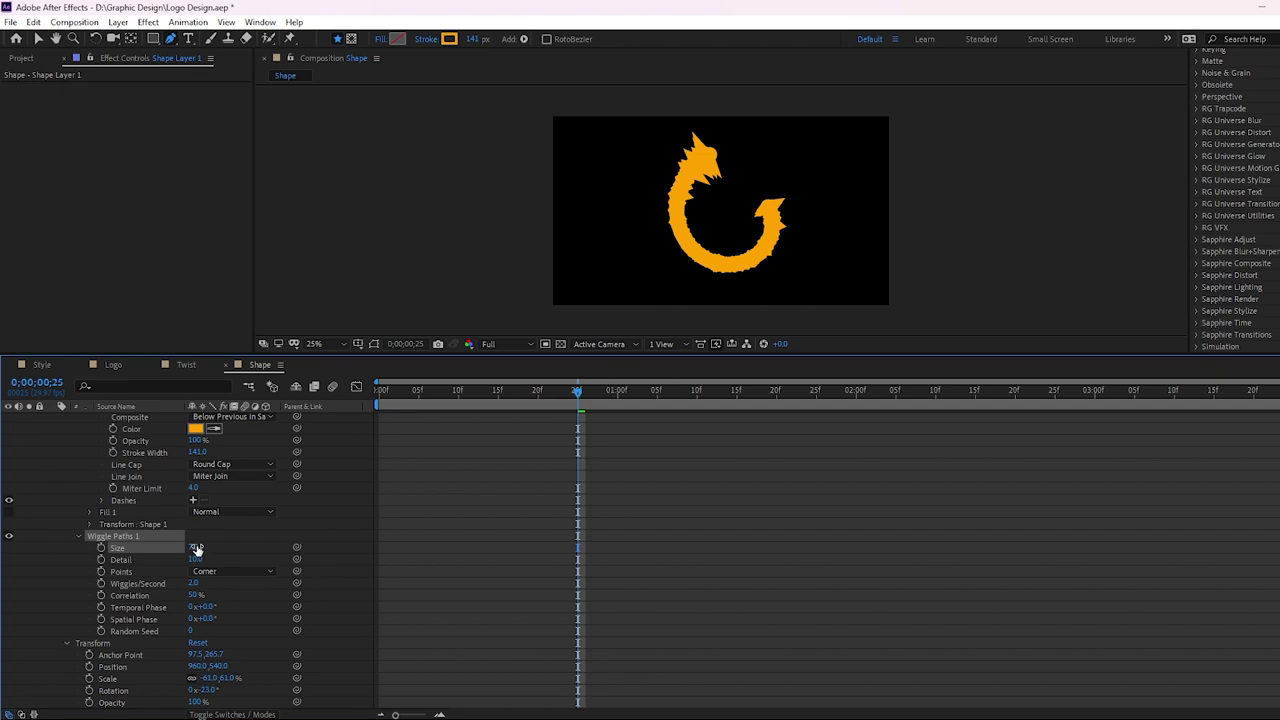
{"action": "left_click", "coordinate": [192, 559]}
{"action": "left_click_drag", "start_coordinate": [192, 559], "coordinate": [192, 559]}
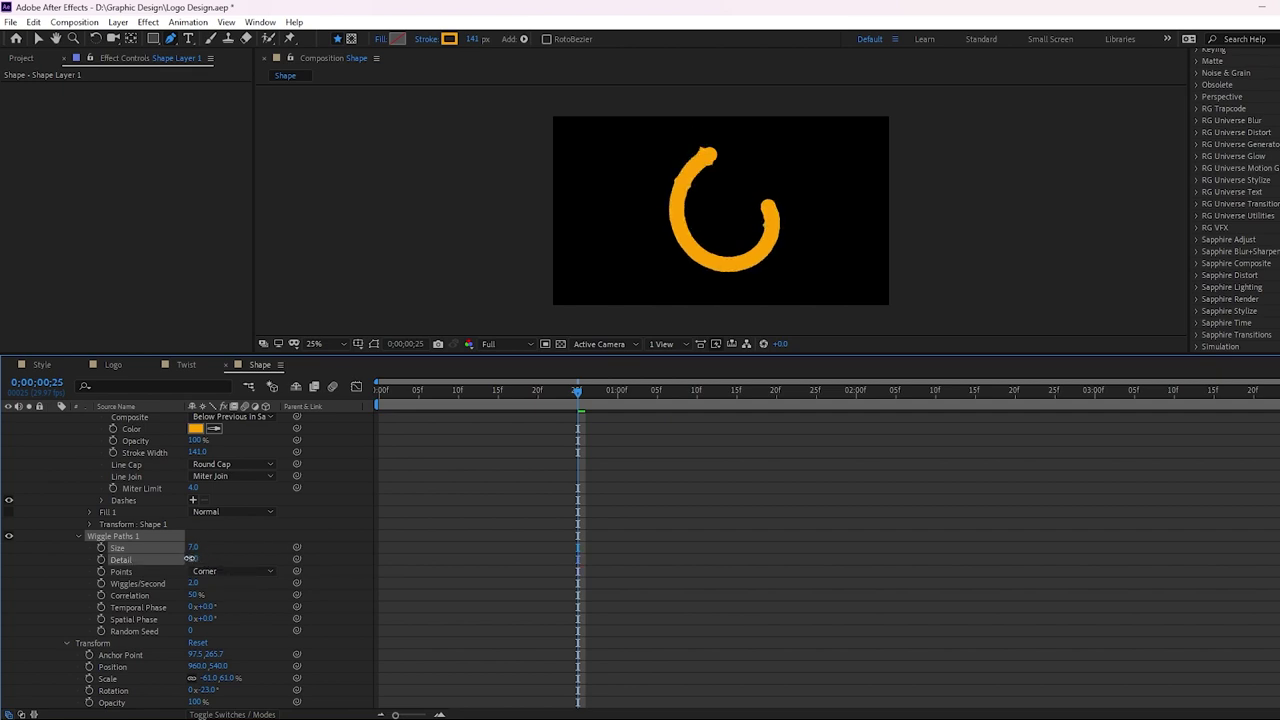
- Raise wiggle Correlation to 95%, try a new Random Seed, then revert it to 0
{"action": "scroll", "coordinate": [735, 238], "scroll_direction": "up", "scroll_amount": 2}
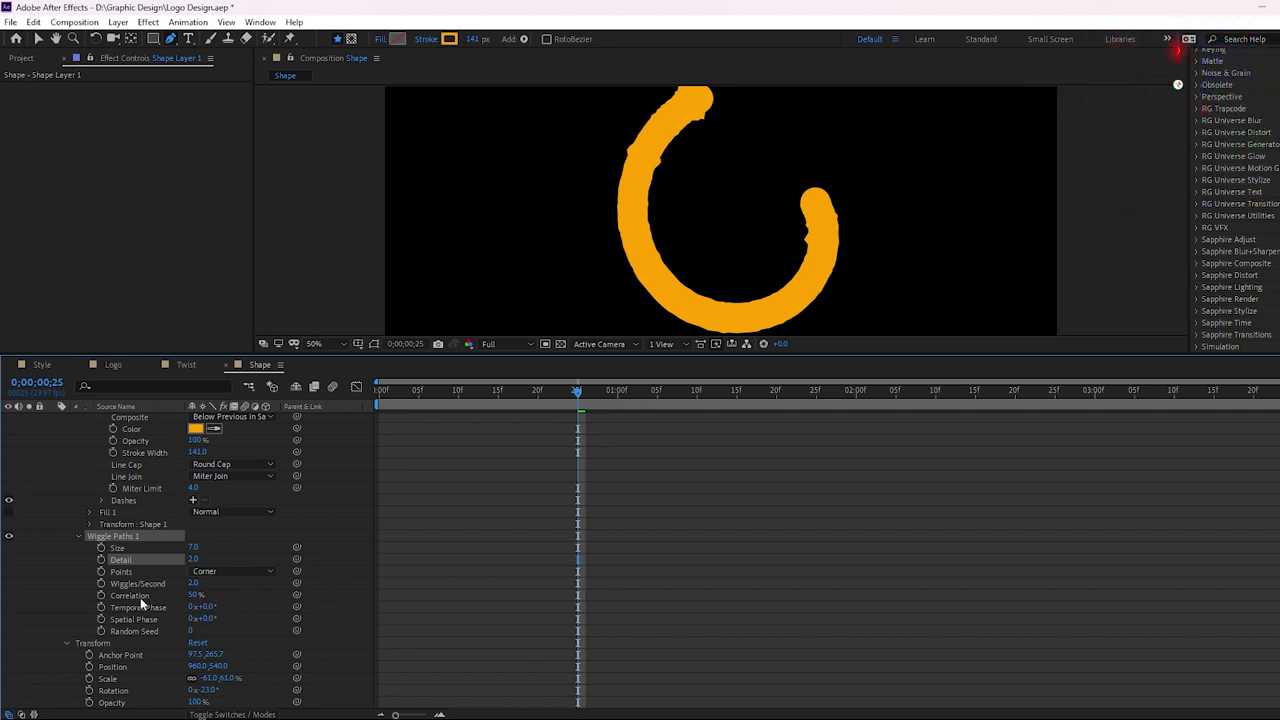
{"action": "left_click_drag", "start_coordinate": [195, 595], "coordinate": [223, 592]}
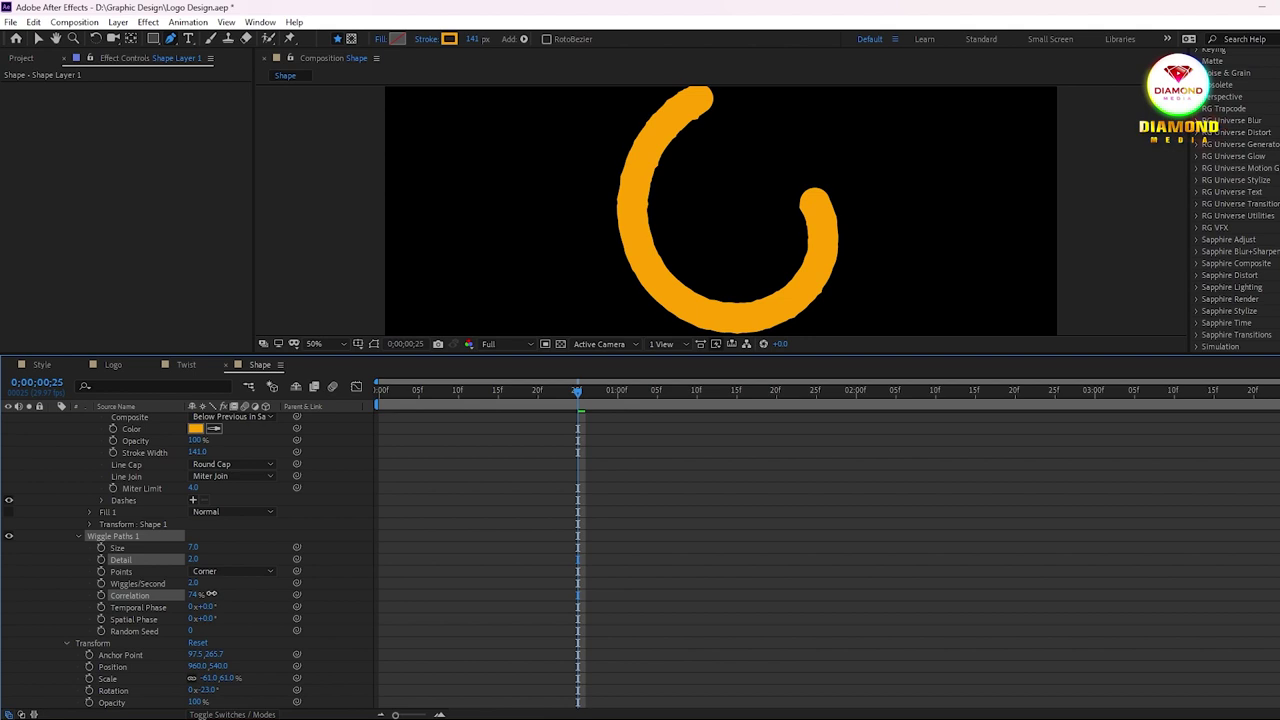
{"action": "left_click_drag", "start_coordinate": [226, 590], "coordinate": [228, 590]}
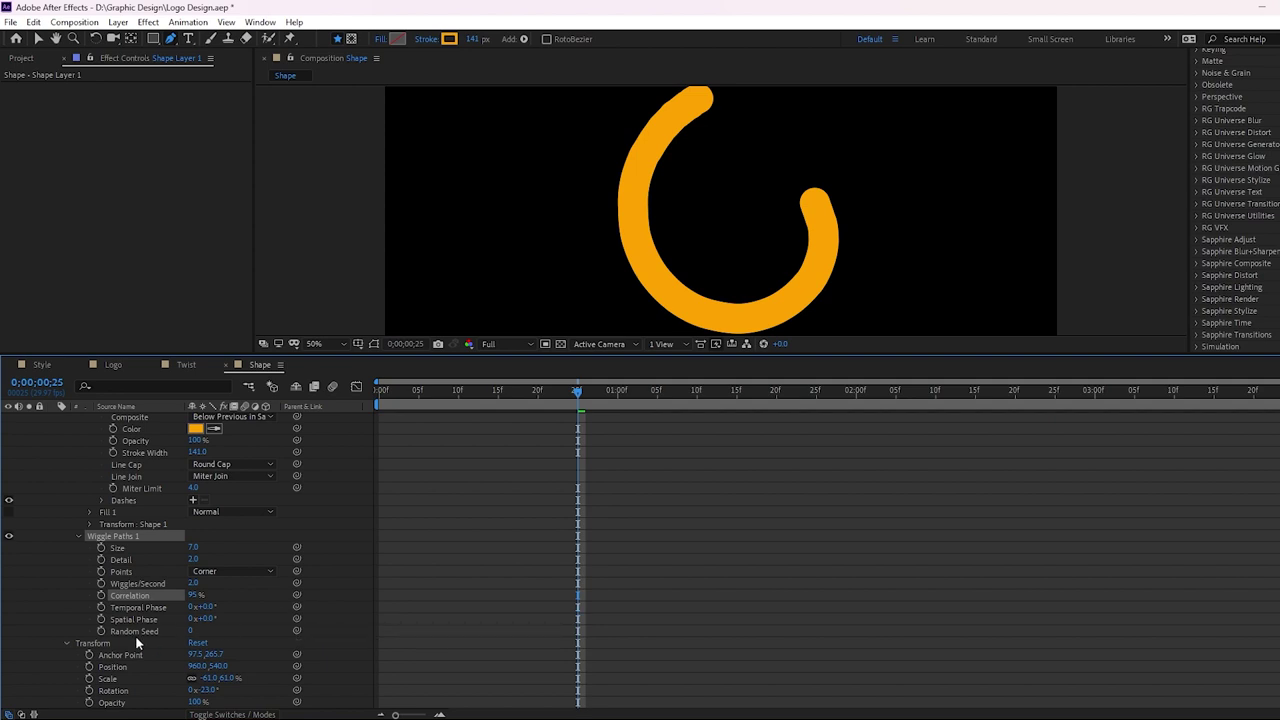
{"action": "left_click_drag", "start_coordinate": [190, 630], "coordinate": [259, 624]}
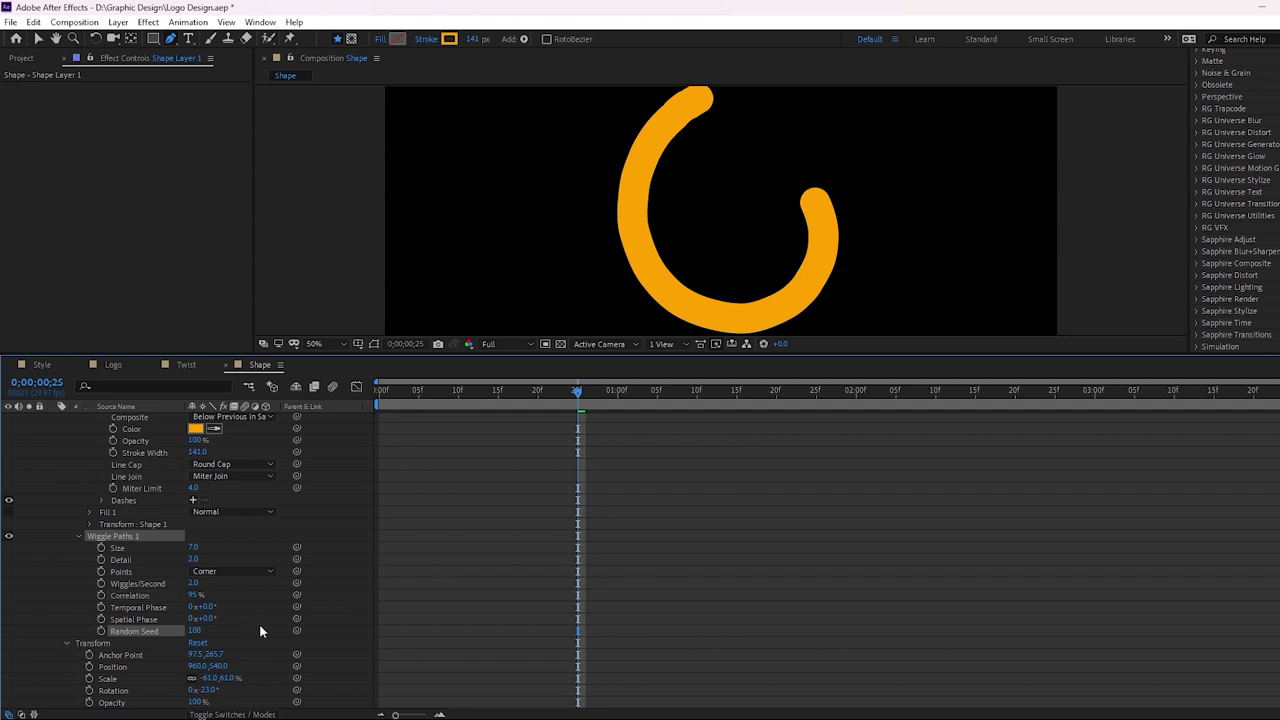
{"action": "key", "text": "ctrl+z"}
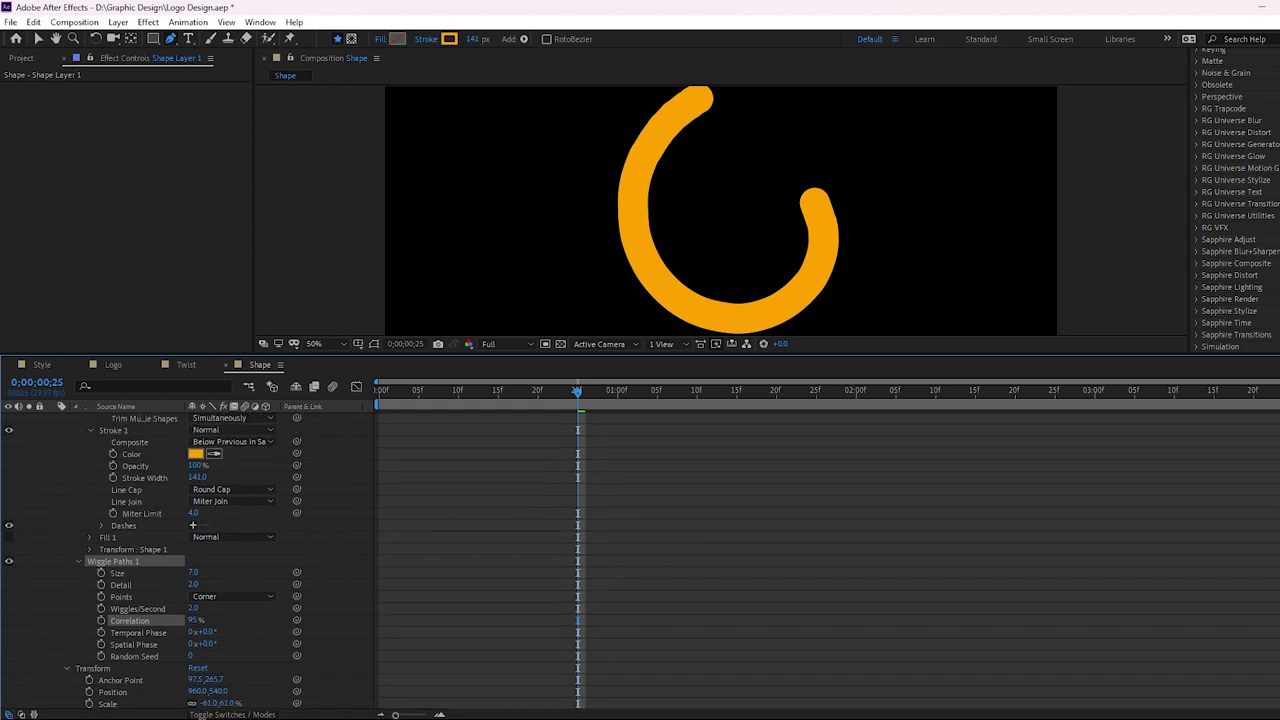
- Enable keyframing for wiggle Size, Detail, Random Seed and Correlation
{"action": "scroll", "coordinate": [300, 560], "scroll_direction": "up", "scroll_amount": 5}
{"action": "scroll", "coordinate": [300, 560], "scroll_direction": "down", "scroll_amount": 2}
{"action": "scroll", "coordinate": [190, 560], "scroll_direction": "down", "scroll_amount": 2}
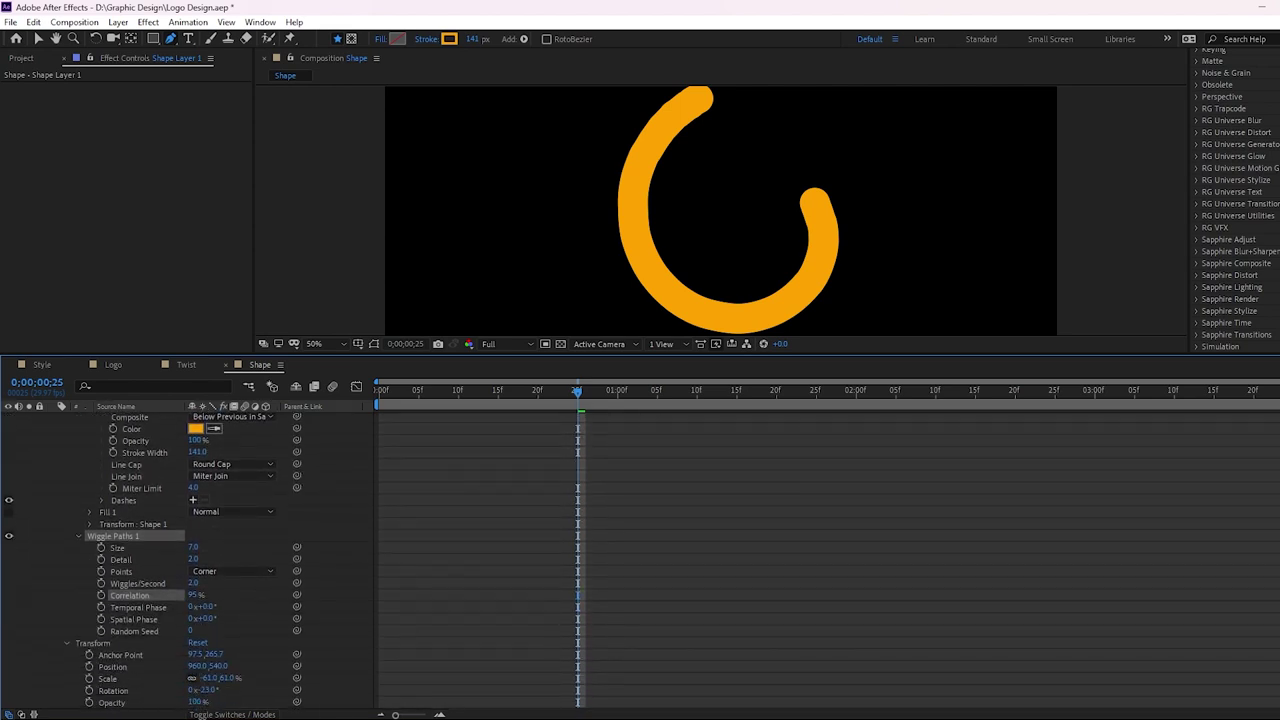
{"action": "left_click", "coordinate": [101, 548]}
{"action": "left_click", "coordinate": [101, 559]}
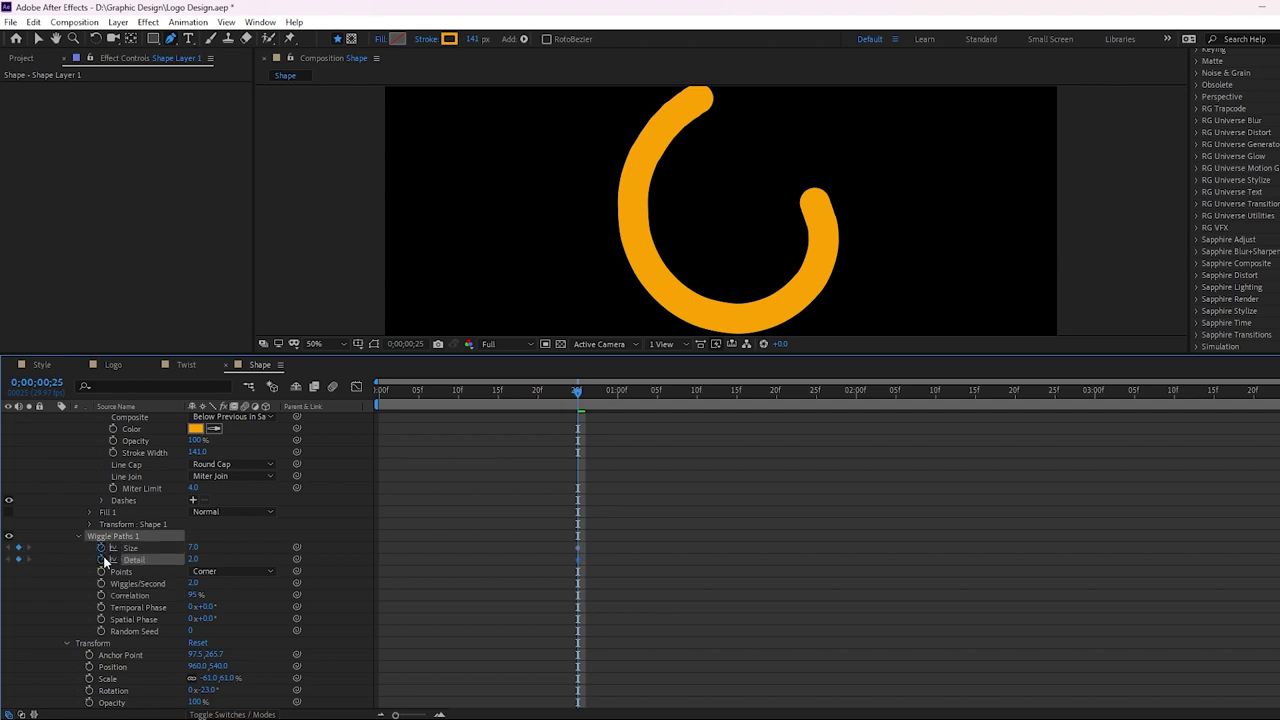
{"action": "left_click", "coordinate": [101, 631]}
{"action": "left_click", "coordinate": [101, 595]}
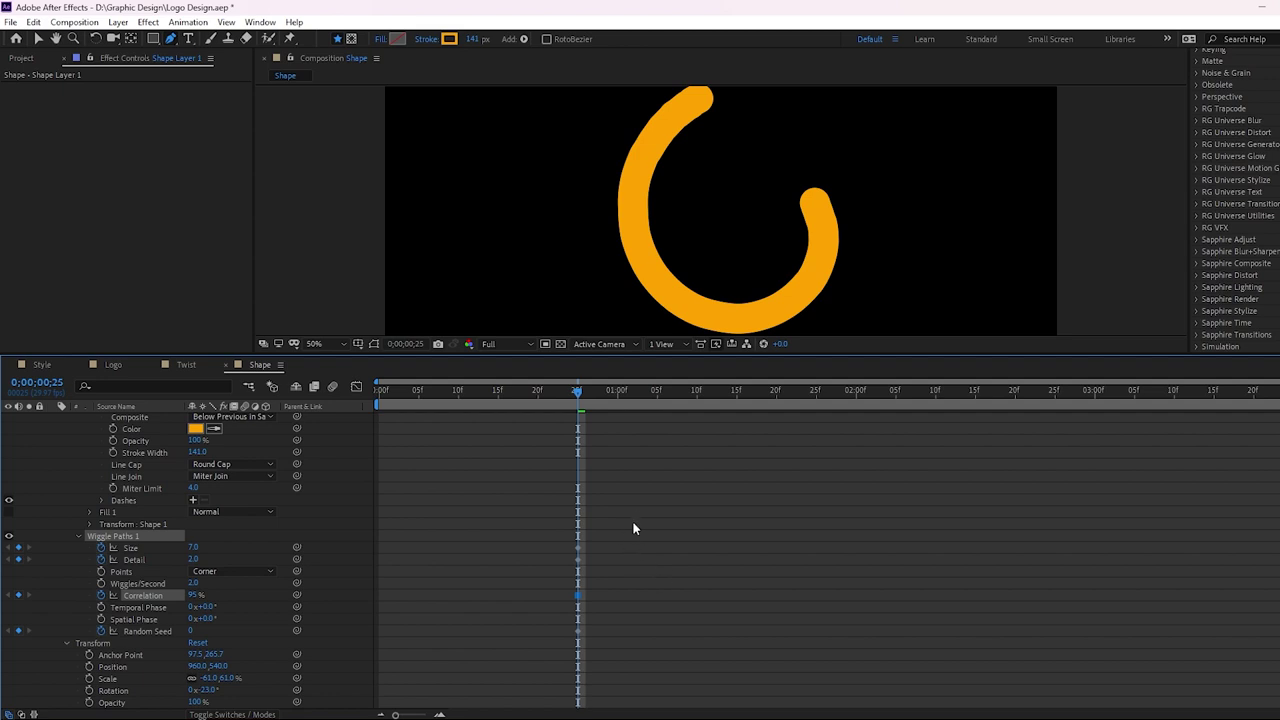
- At frame 25, set wiggle Size to 0 and Correlation to 100%, then return to the start
{"action": "left_click_drag", "start_coordinate": [637, 516], "coordinate": [566, 655]}
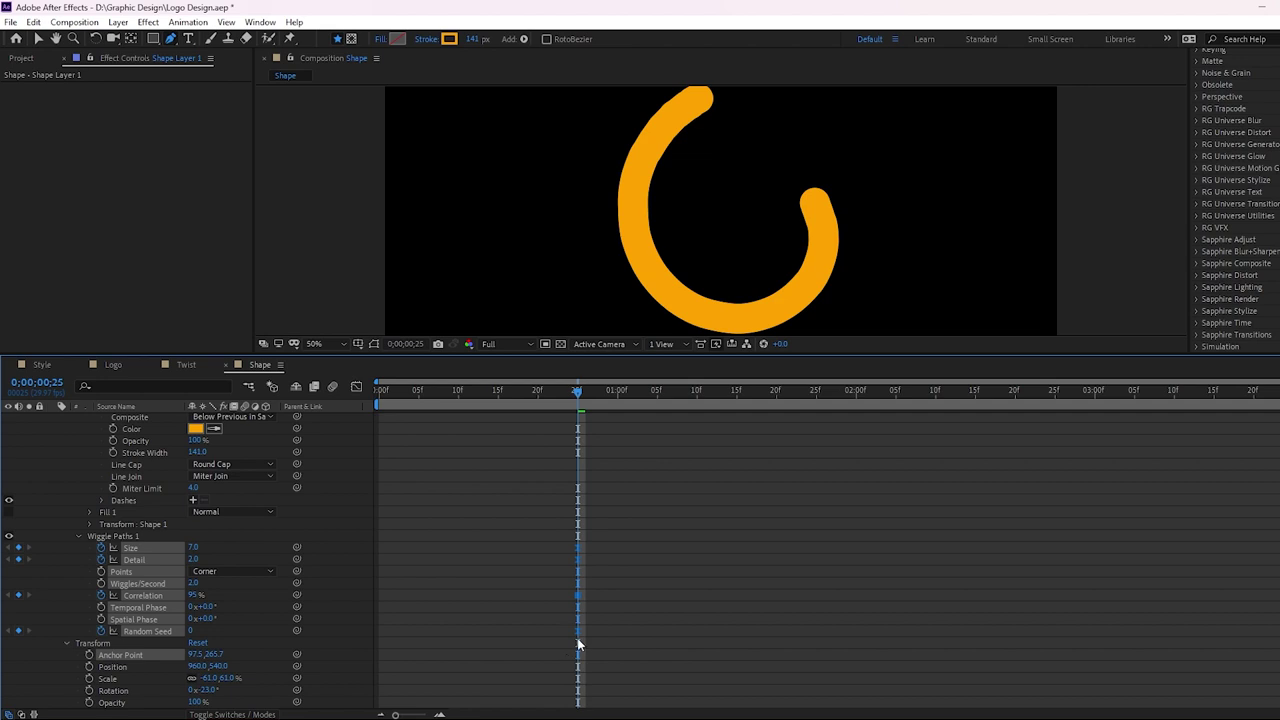
{"action": "left_click_drag", "start_coordinate": [196, 549], "coordinate": [146, 556]}
{"action": "left_click", "coordinate": [140, 549]}
{"action": "left_click_drag", "start_coordinate": [198, 596], "coordinate": [233, 595]}
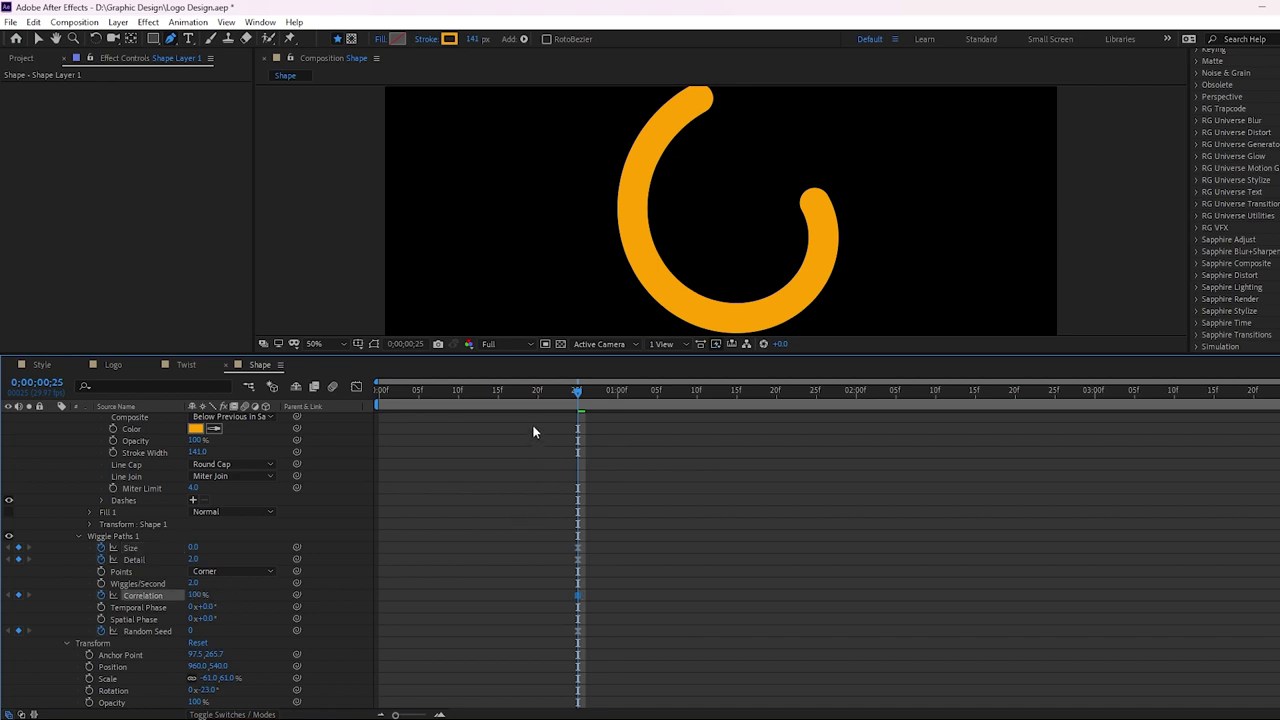
{"action": "left_click_drag", "start_coordinate": [522, 396], "coordinate": [359, 410]}
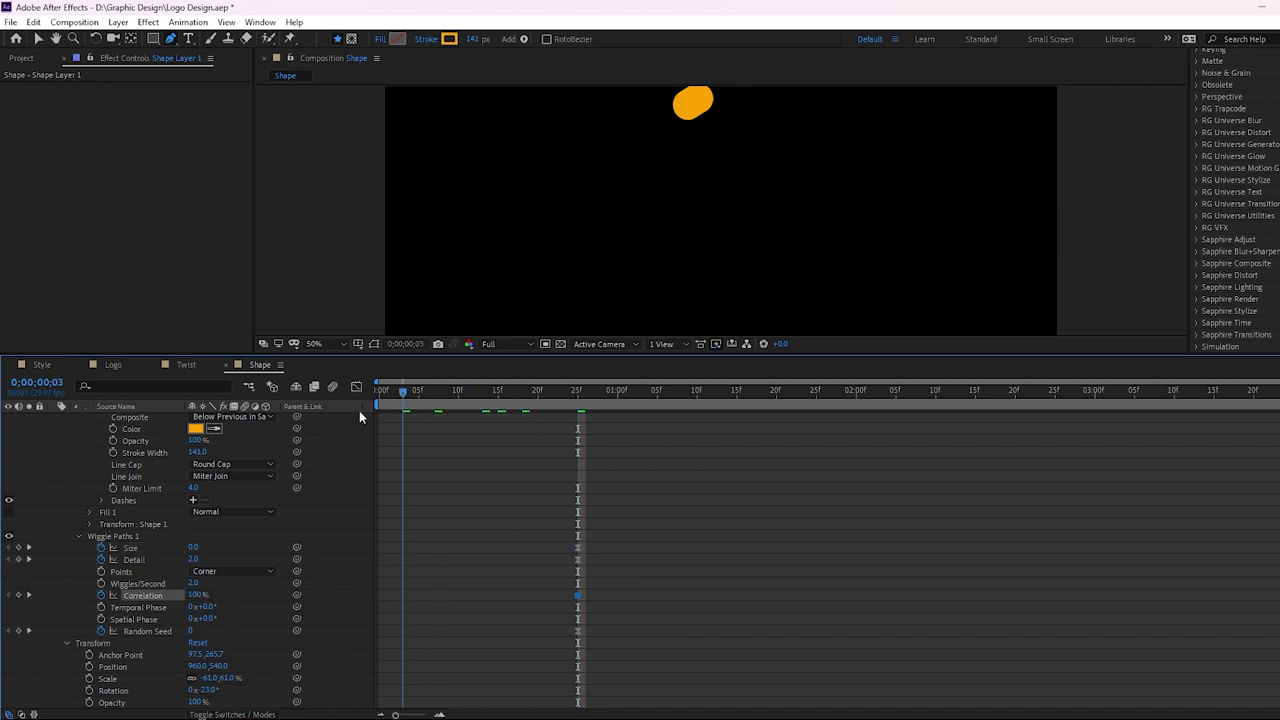
- At frame 0, set wiggle Size 6, Correlation 92% and a different Random Seed
{"action": "left_click", "coordinate": [195, 549]}
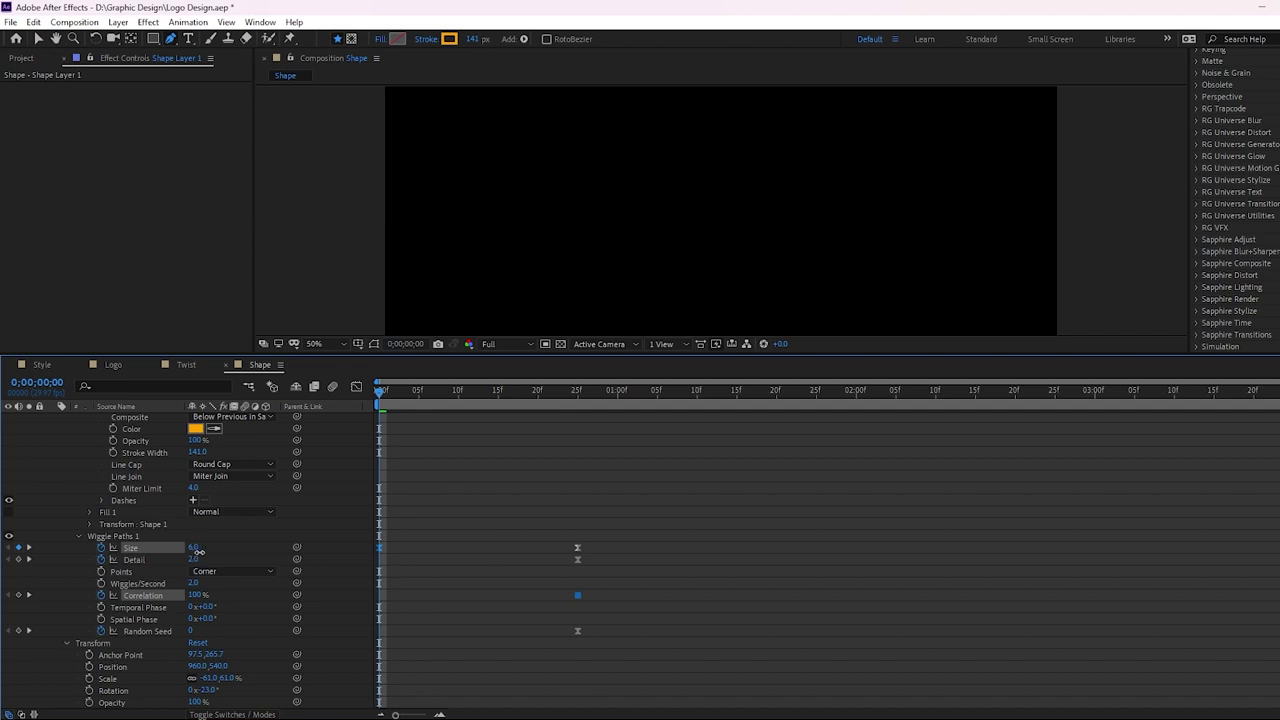
{"action": "left_click_drag", "start_coordinate": [199, 596], "coordinate": [195, 600]}
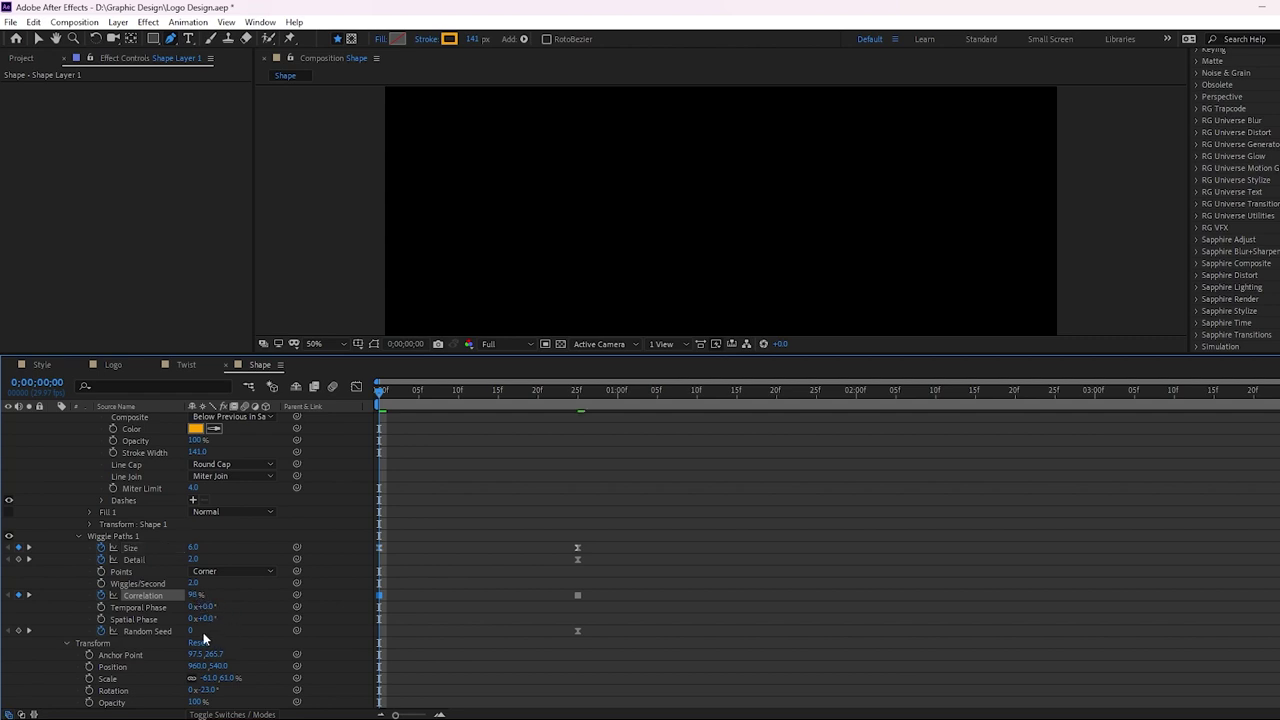
{"action": "left_click_drag", "start_coordinate": [192, 633], "coordinate": [204, 631]}
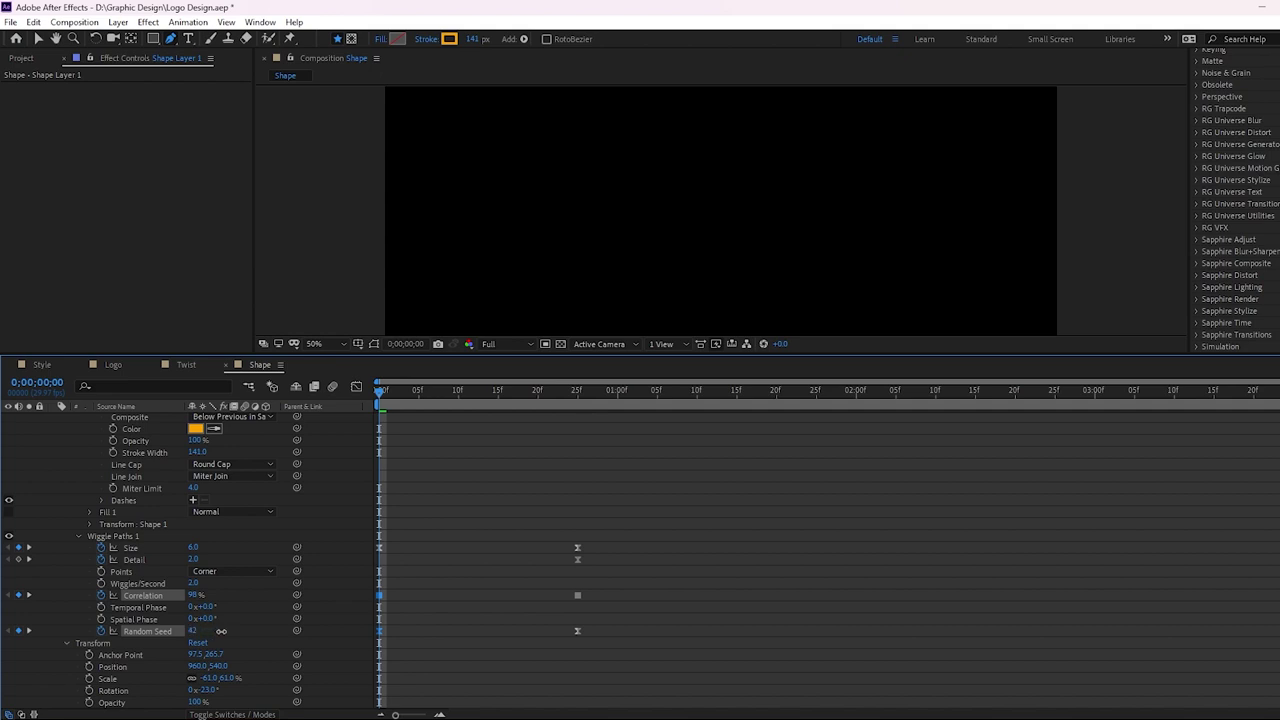
- Preview the wiggle settling into the smooth C arc by frame 25
{"action": "key", "text": "space"}
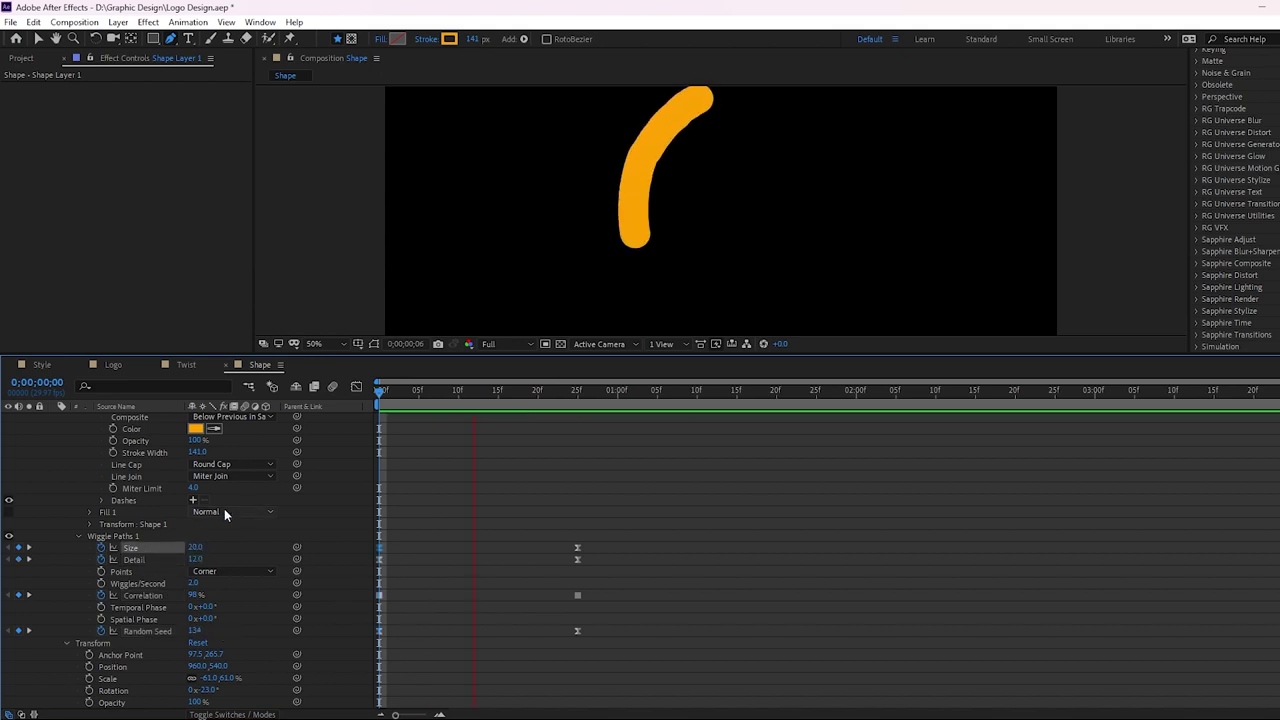
{"action": "mouse_move", "coordinate": [411, 394]}
{"action": "left_mouse_down"}
{"action": "mouse_move", "coordinate": [557, 403]}
{"action": "mouse_move", "coordinate": [301, 428]}
{"action": "left_mouse_up"}
{"action": "key", "text": "space"}
{"action": "key", "text": "space"}
{"action": "scroll", "coordinate": [300, 414], "scroll_direction": "up", "scroll_amount": 5}
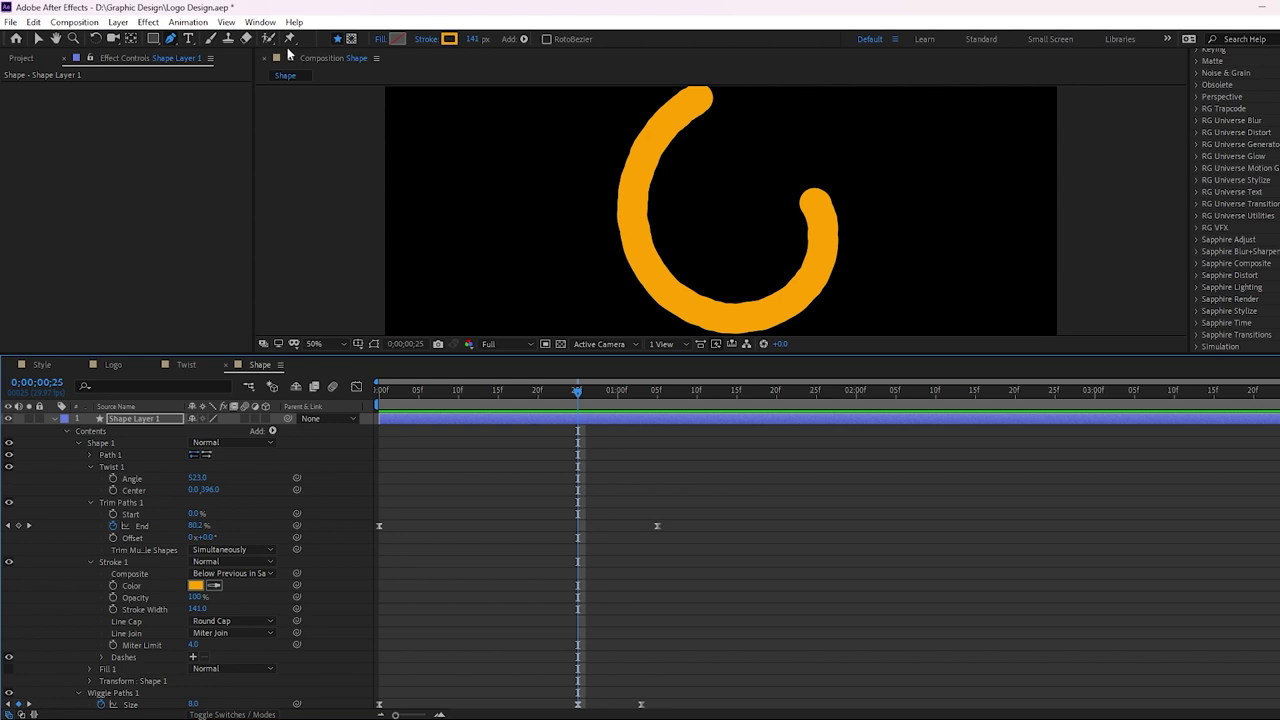
- Open the RG Universe Dashboard from Window > Extensions and move it beside the spiral
{"action": "left_click", "coordinate": [261, 22]}
{"action": "mouse_move", "coordinate": [300, 105]}
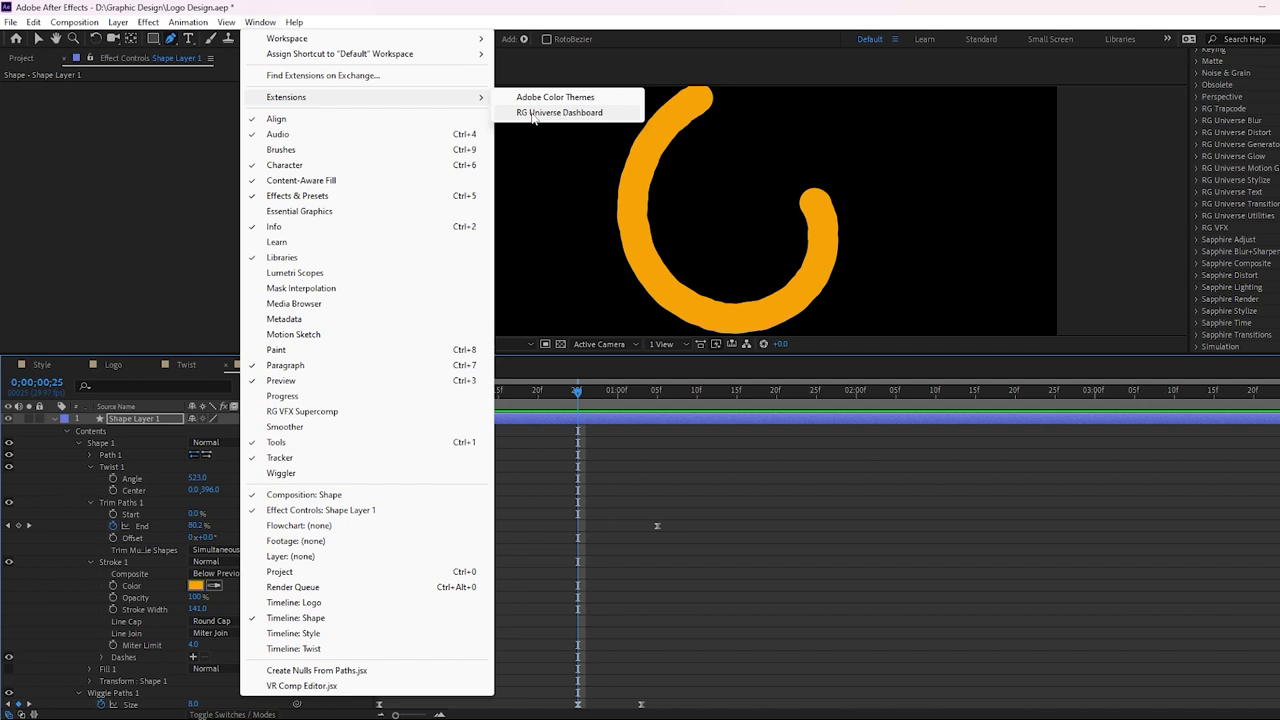
{"action": "left_click", "coordinate": [533, 113]}
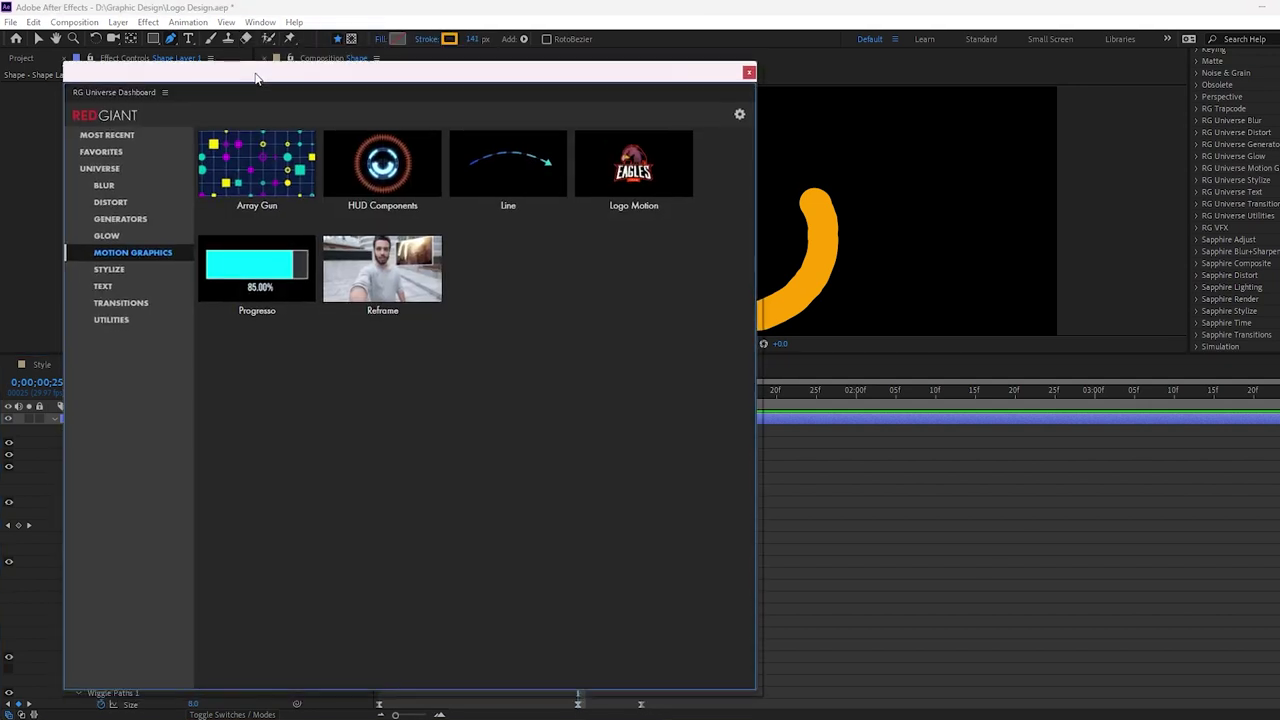
{"action": "left_click_drag", "start_coordinate": [260, 78], "coordinate": [925, 66]}
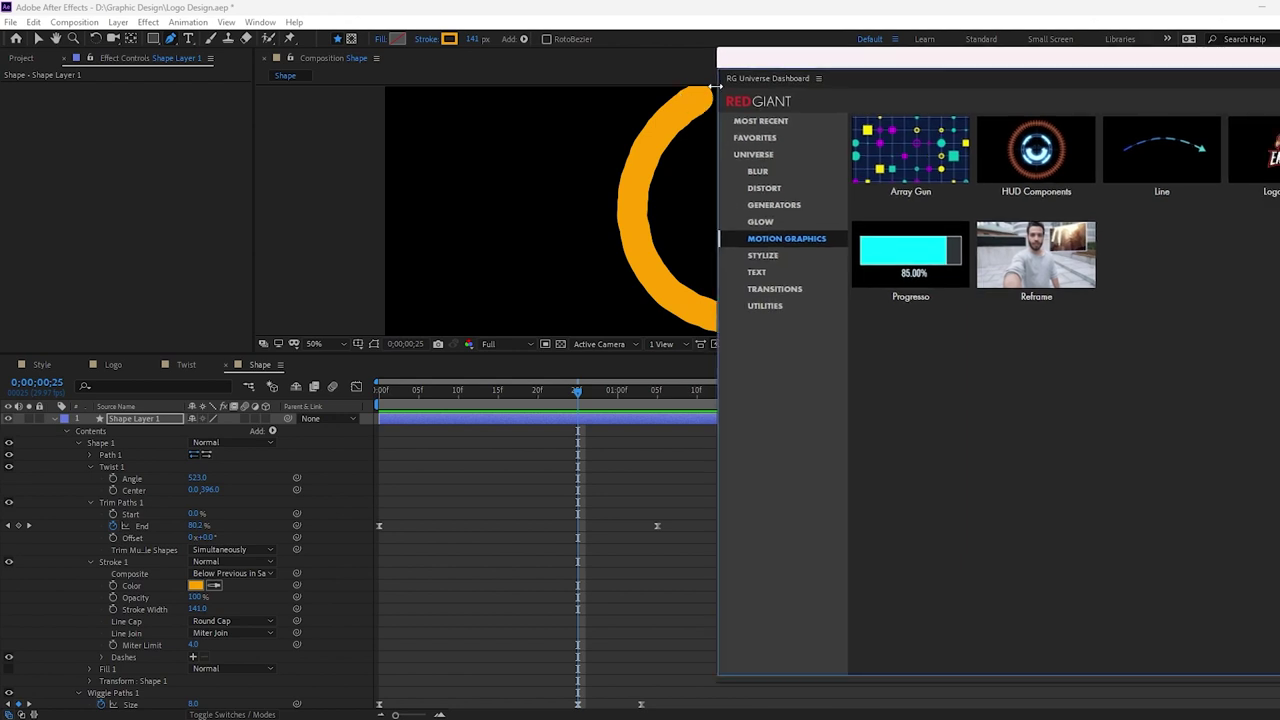
{"action": "left_click_drag", "start_coordinate": [875, 63], "coordinate": [841, 56]}
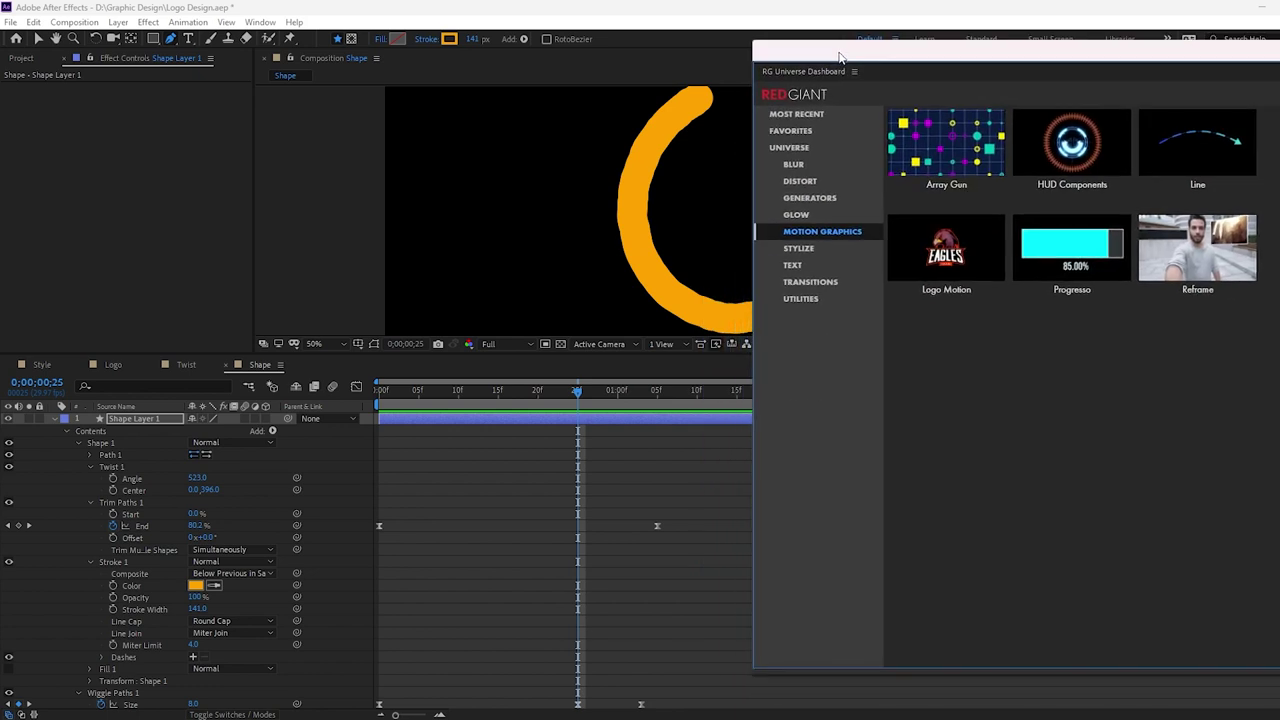
- Browse the dashboard's Stylize category to Luster and show its presets
{"action": "left_click", "coordinate": [805, 253]}
{"action": "scroll", "coordinate": [944, 360], "scroll_direction": "down", "scroll_amount": 3}
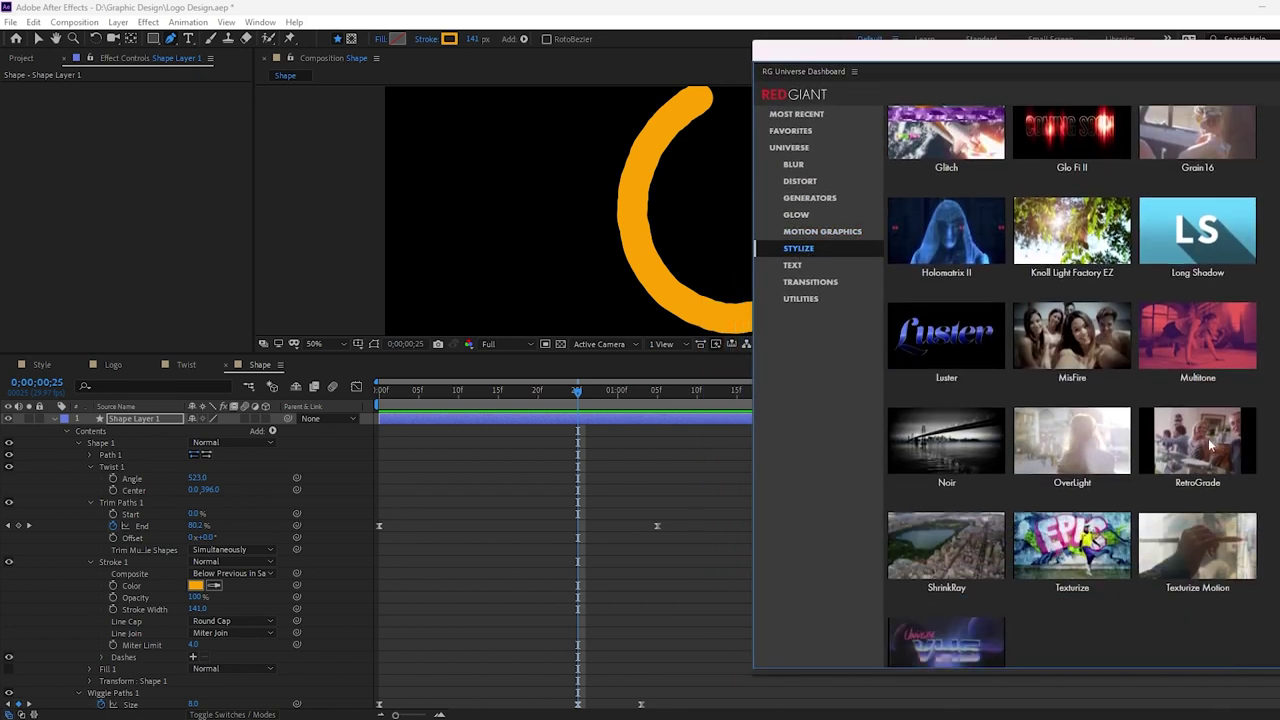
{"action": "mouse_move", "coordinate": [944, 360]}
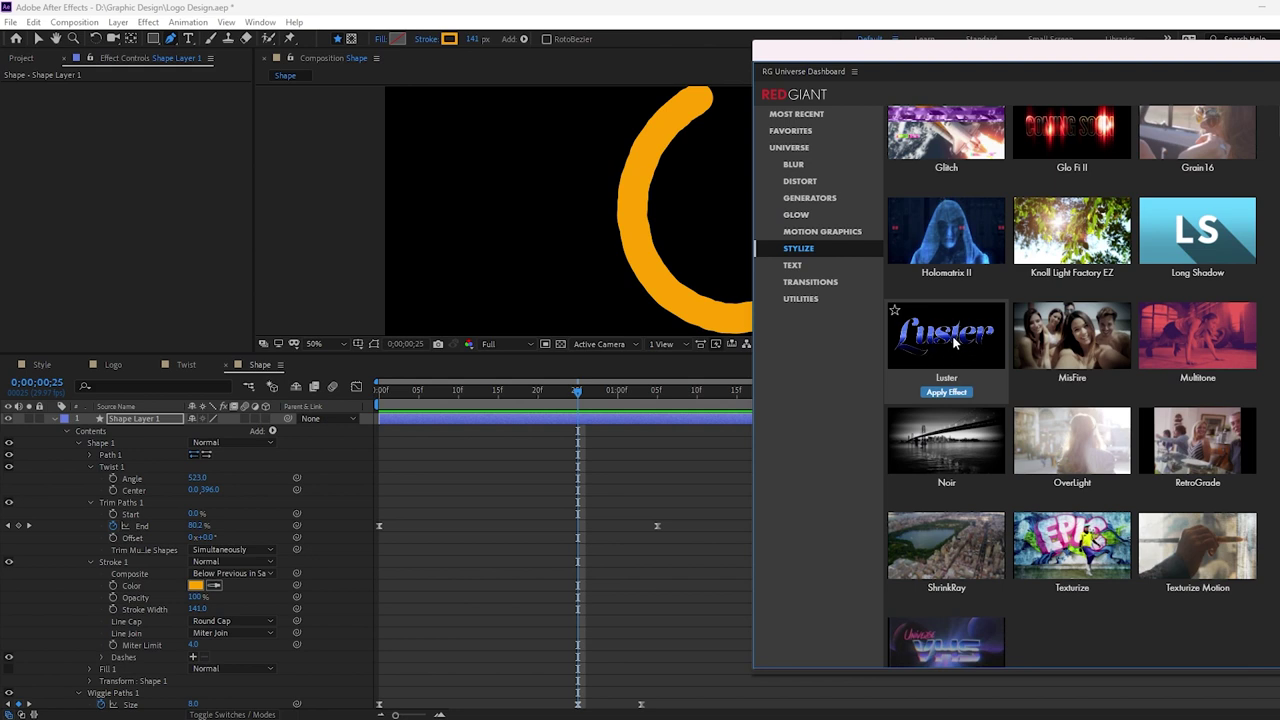
{"action": "left_click", "coordinate": [975, 335]}
{"action": "scroll", "coordinate": [994, 318], "scroll_direction": "down", "scroll_amount": 1}
{"action": "scroll", "coordinate": [990, 345], "scroll_direction": "down", "scroll_amount": 1}
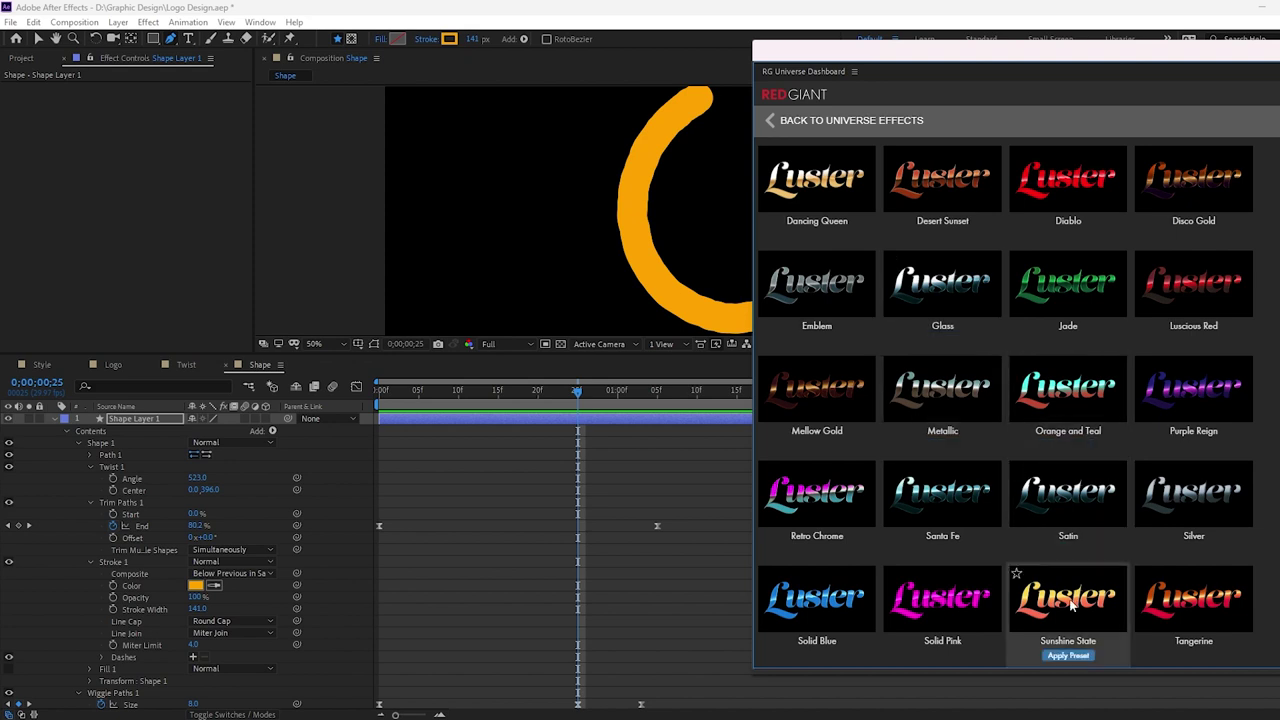
- Apply Luster's Sunshine State preset to the spiral and dock the dashboard panel
{"action": "left_click", "coordinate": [1066, 655]}
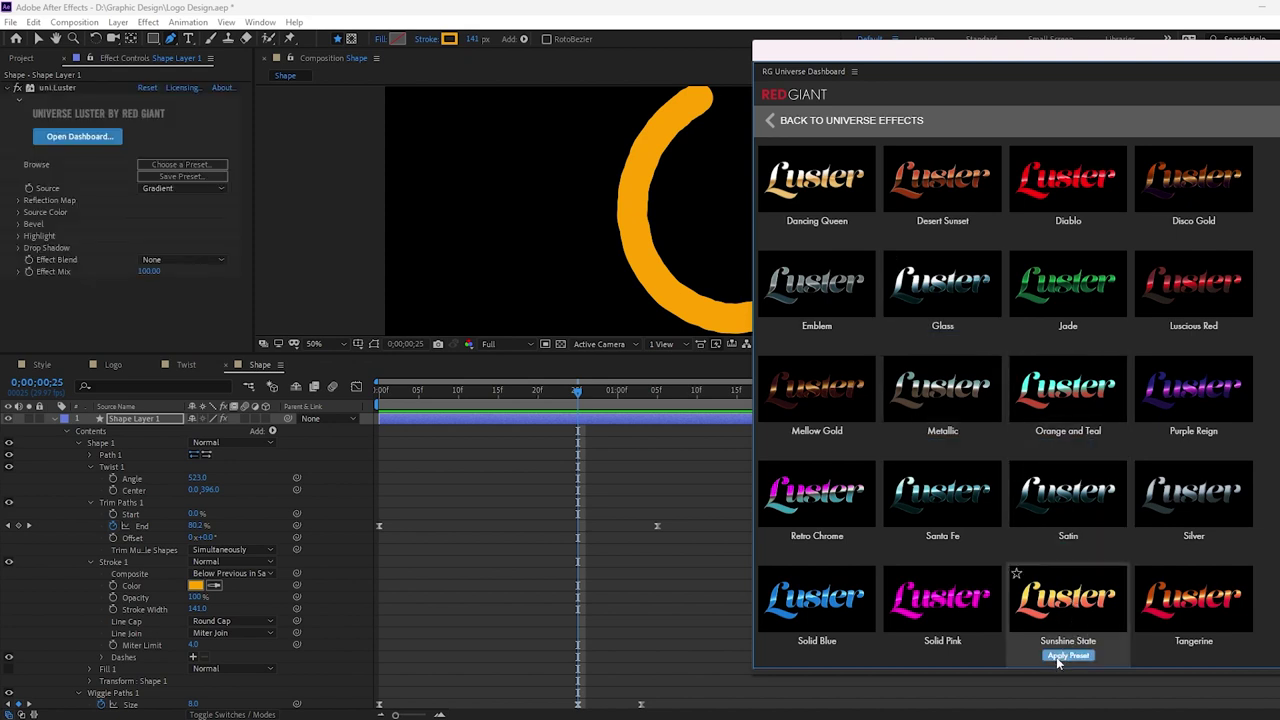
{"action": "left_click_drag", "start_coordinate": [1051, 57], "coordinate": [945, 191]}
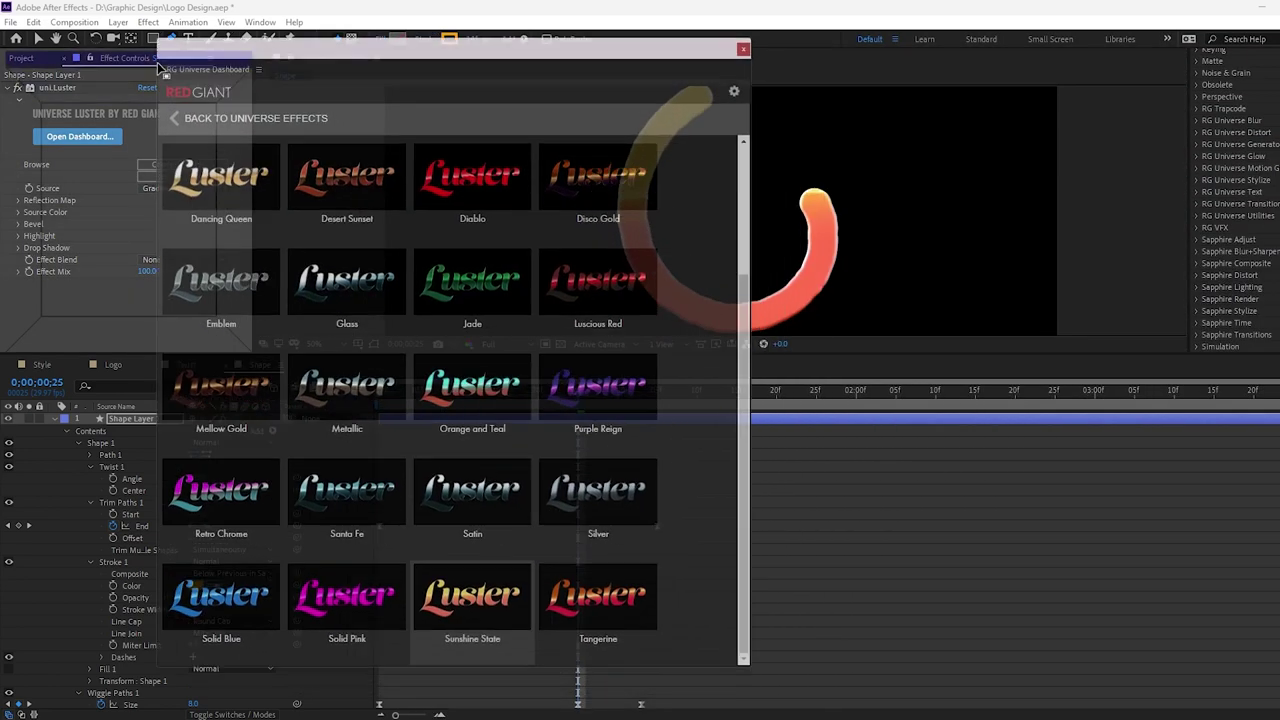
{"action": "left_click_drag", "start_coordinate": [945, 191], "coordinate": [148, 61]}
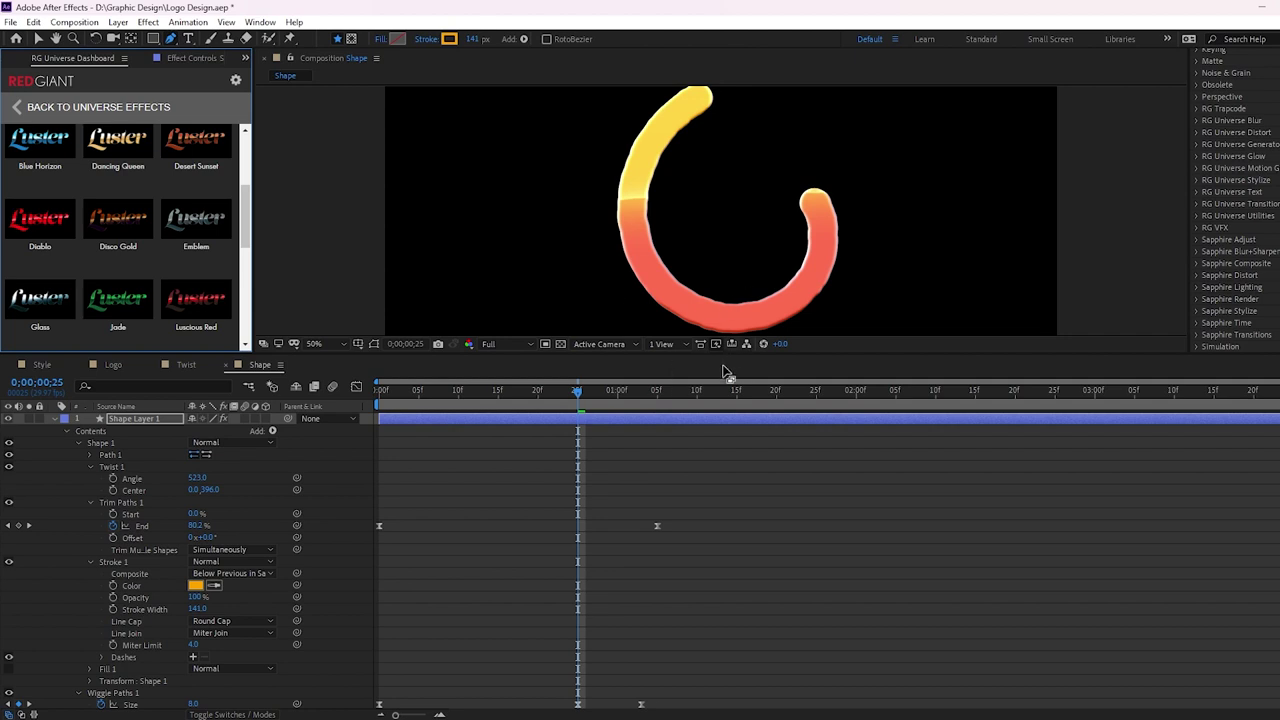
- At 1;22, thicken the spiral's stroke to 176 px and reveal Luster's source colour settings
{"action": "left_click_drag", "start_coordinate": [690, 390], "coordinate": [792, 390]}
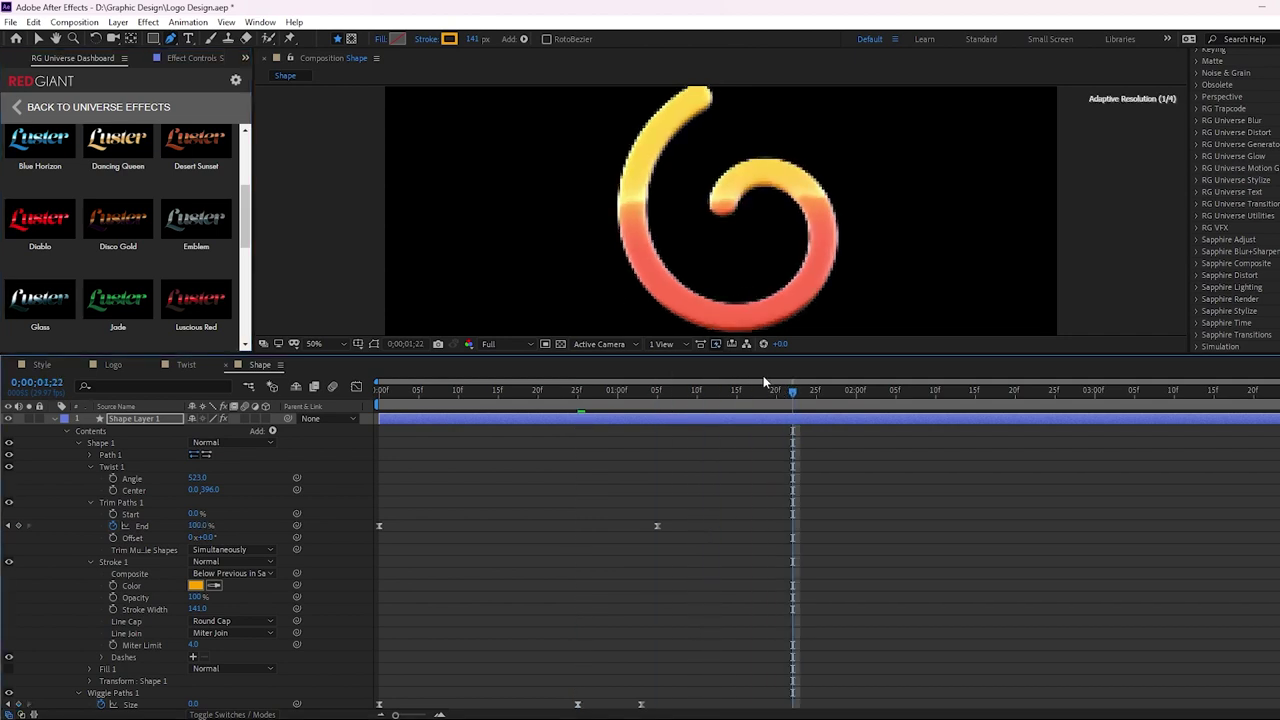
{"action": "left_click_drag", "start_coordinate": [765, 358], "coordinate": [750, 453]}
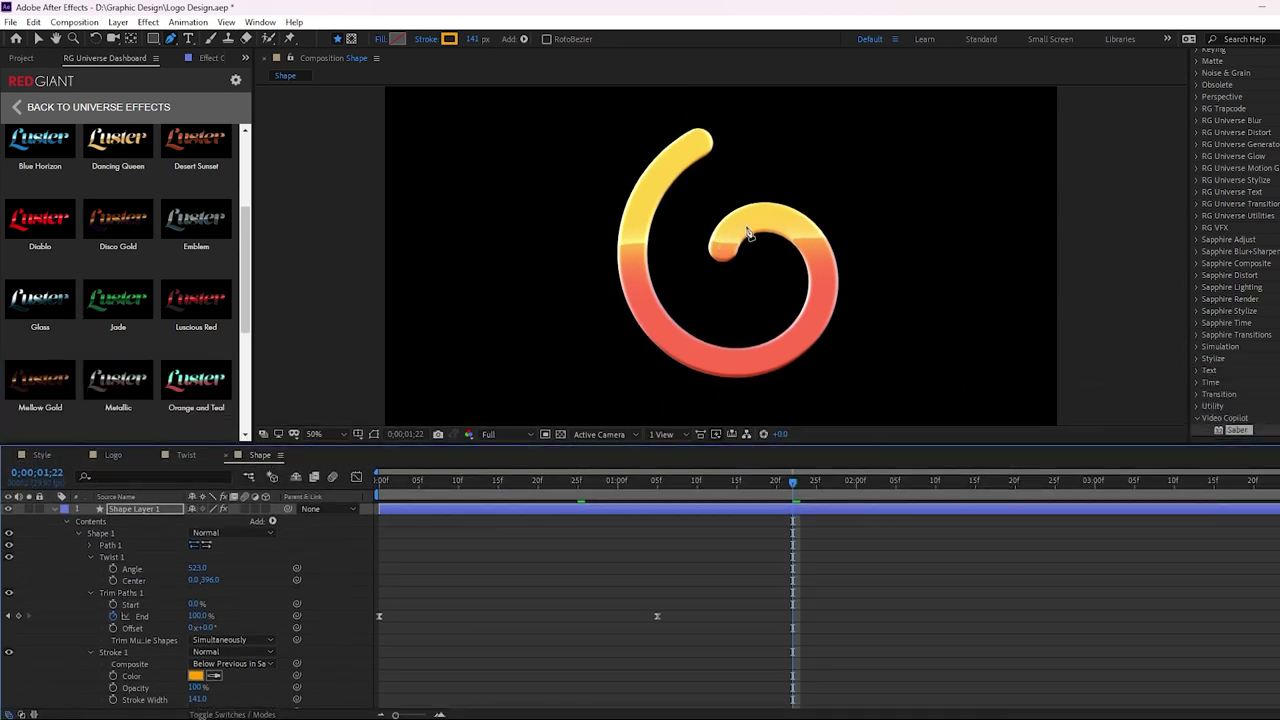
{"action": "mouse_move", "coordinate": [474, 39]}
{"action": "left_mouse_down"}
{"action": "mouse_move", "coordinate": [525, 38]}
{"action": "mouse_move", "coordinate": [445, 39]}
{"action": "left_mouse_up"}
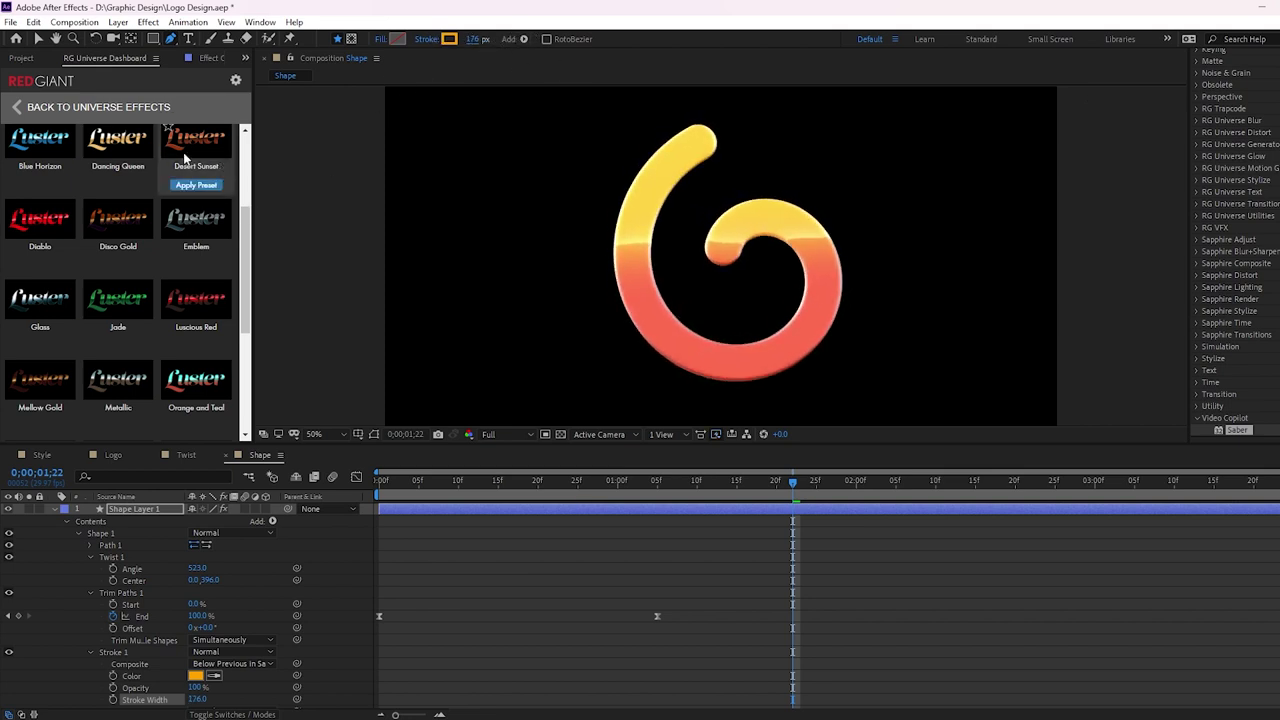
{"action": "left_click", "coordinate": [214, 58]}
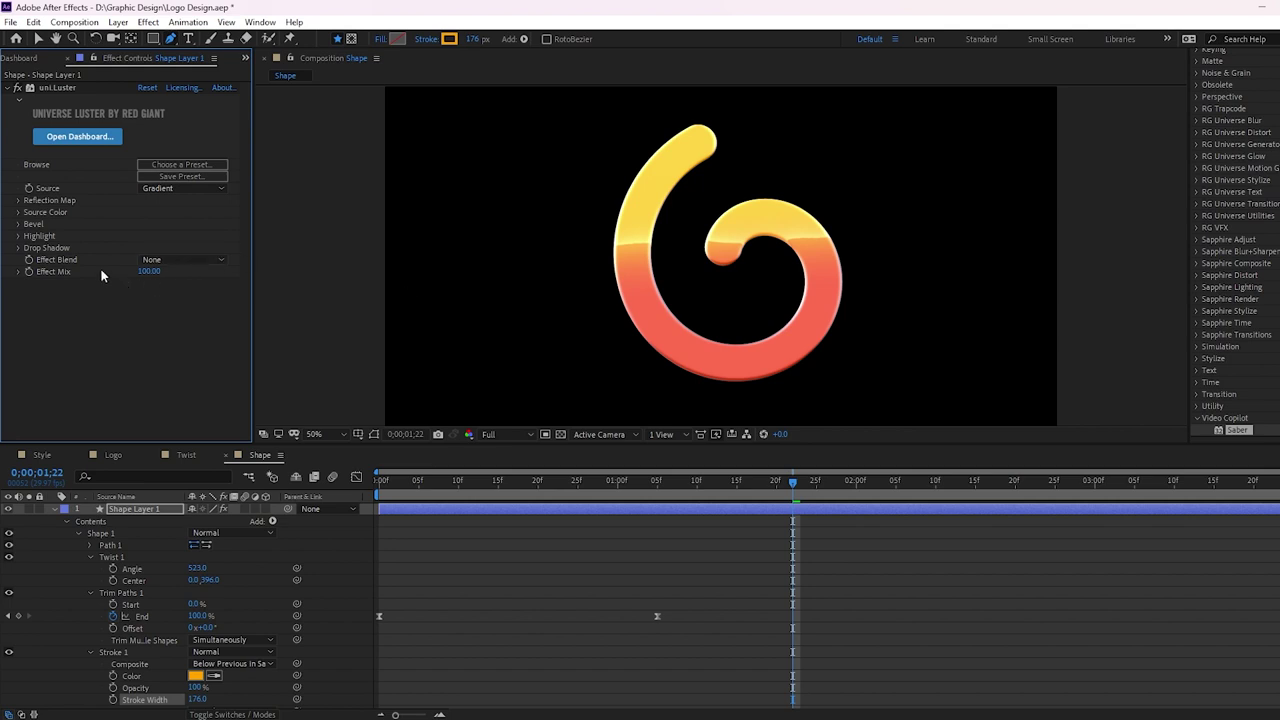
{"action": "left_click", "coordinate": [17, 213]}
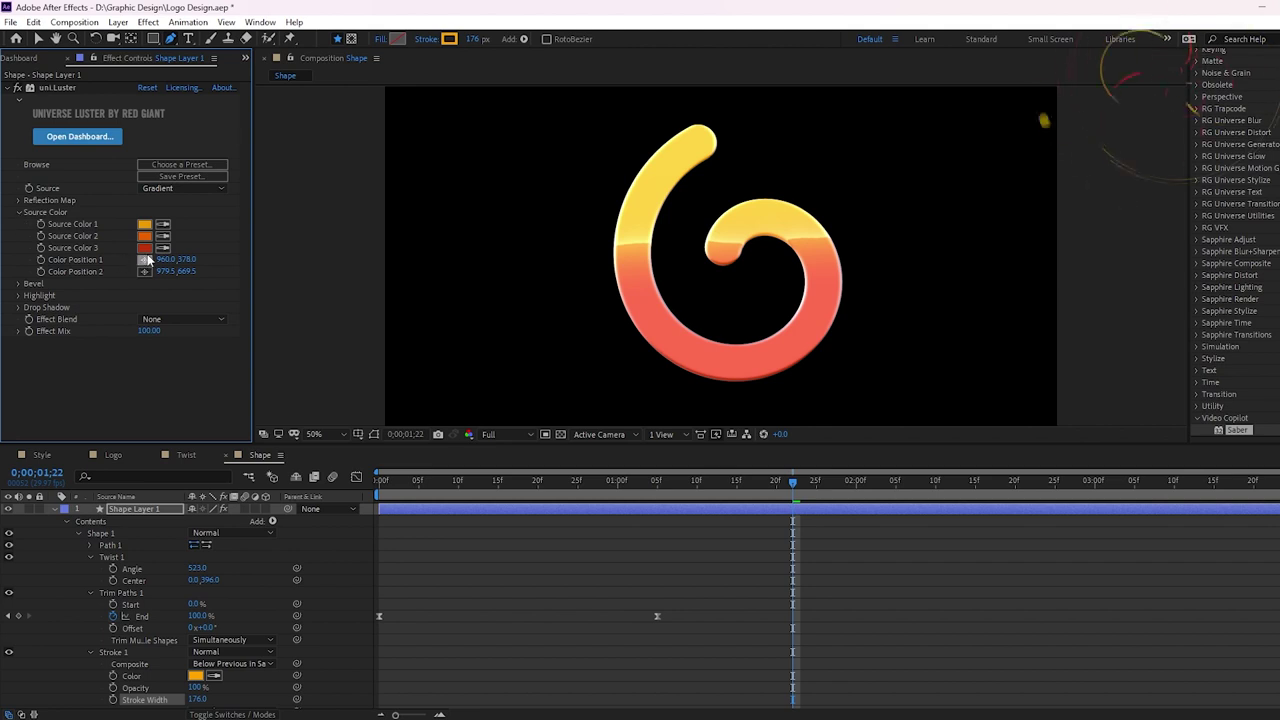
- Change Luster's Source Color 3 to golden orange C1840E, shading the spiral's lower half orange
{"action": "left_click", "coordinate": [145, 247]}
{"action": "mouse_move", "coordinate": [1115, 455]}
{"action": "left_mouse_down"}
{"action": "mouse_move", "coordinate": [1128, 437]}
{"action": "mouse_move", "coordinate": [1133, 447]}
{"action": "left_mouse_up"}
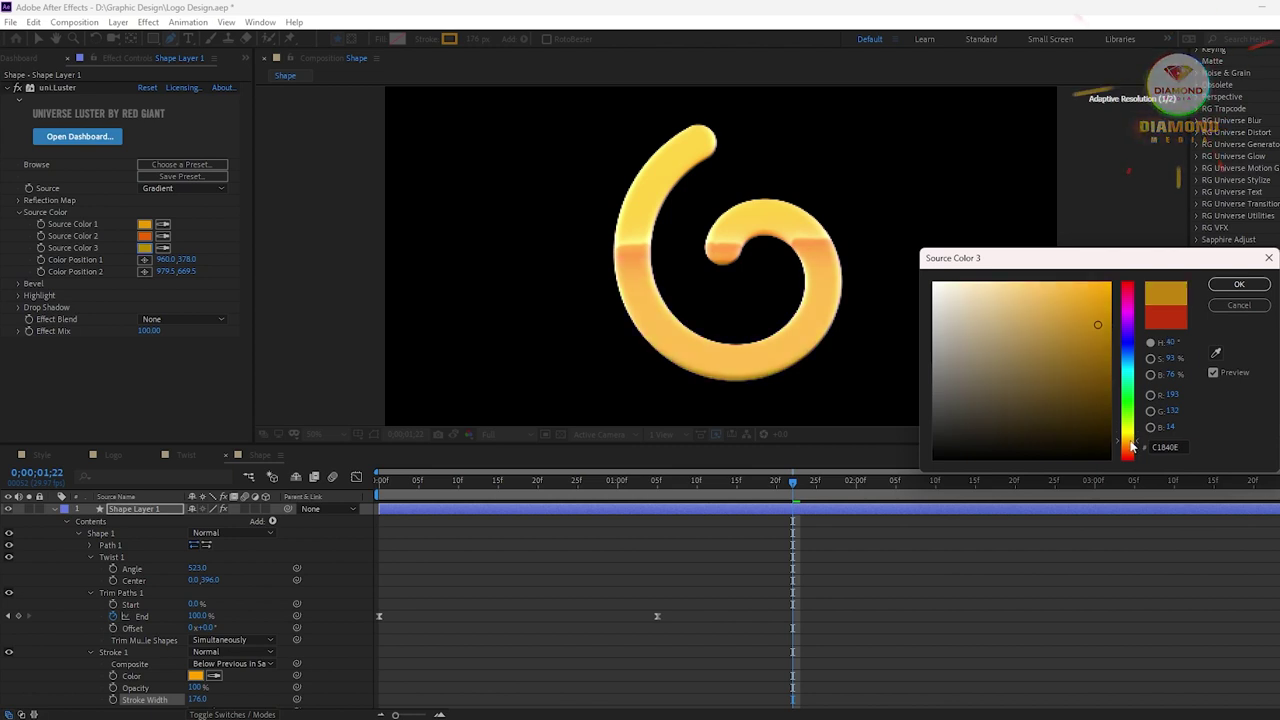
{"action": "left_click", "coordinate": [1238, 284]}
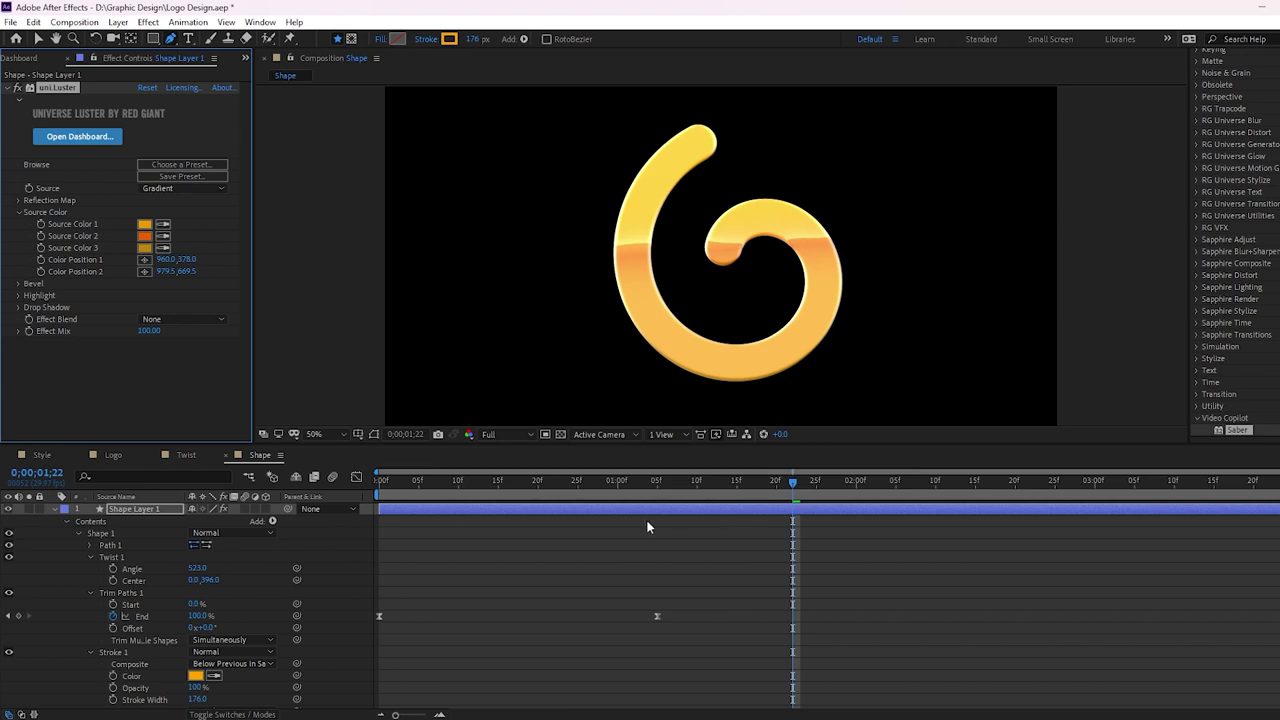
{"action": "left_click", "coordinate": [374, 433]}
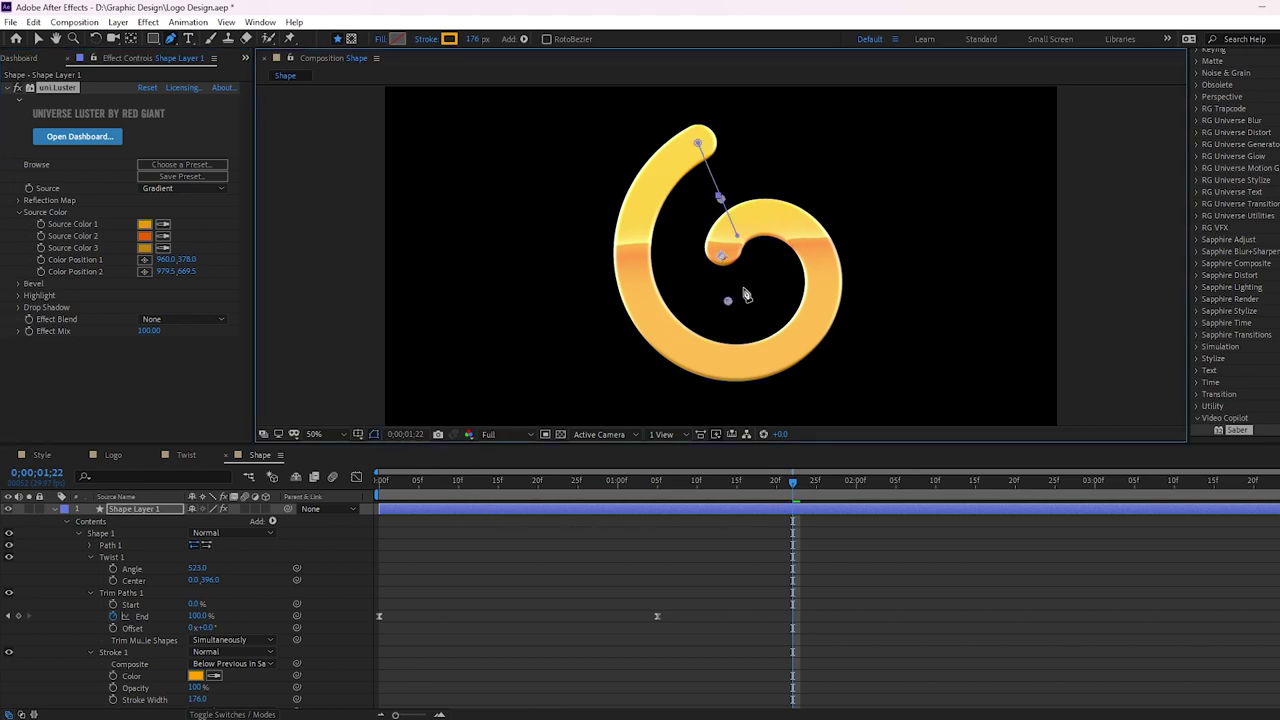
- Move Luster's Color Position 2 down to 1159.5, 851.5, checking the first and last frames
{"action": "mouse_move", "coordinate": [729, 303]}
{"action": "left_mouse_down"}
{"action": "mouse_move", "coordinate": [793, 272]}
{"action": "mouse_move", "coordinate": [780, 309]}
{"action": "mouse_move", "coordinate": [774, 297]}
{"action": "left_mouse_up"}
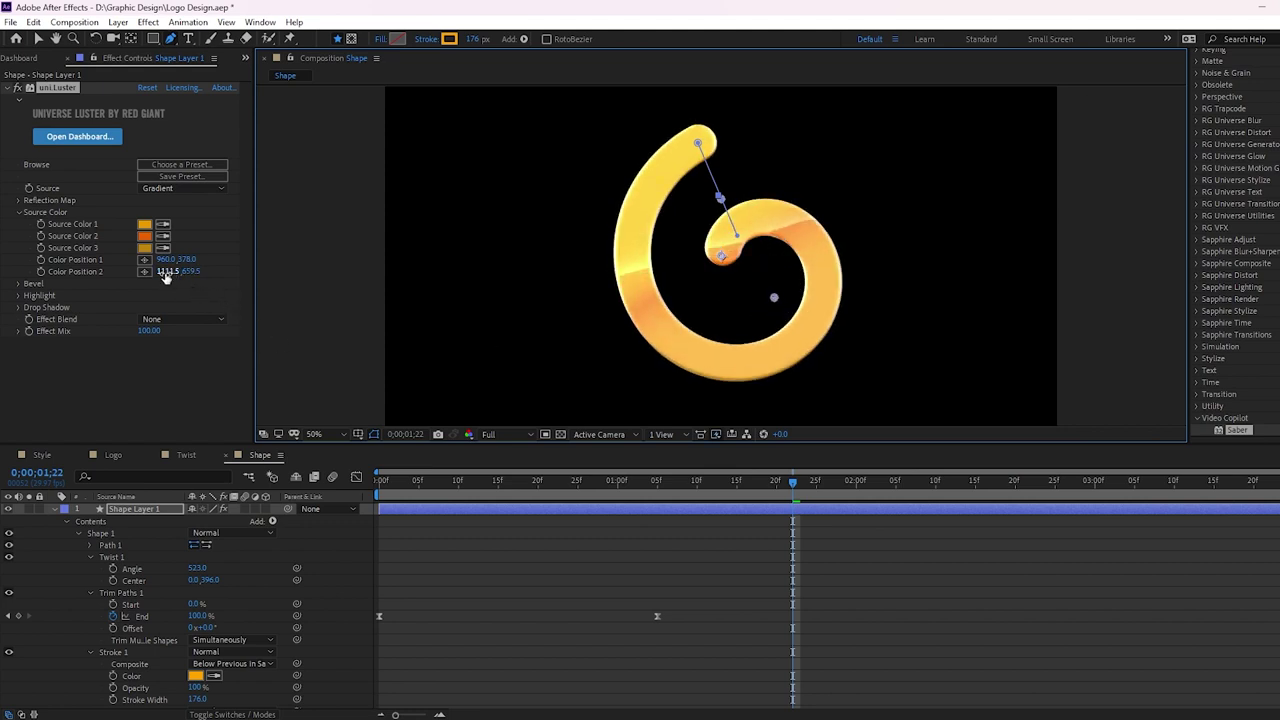
{"action": "left_click_drag", "start_coordinate": [166, 277], "coordinate": [211, 260]}
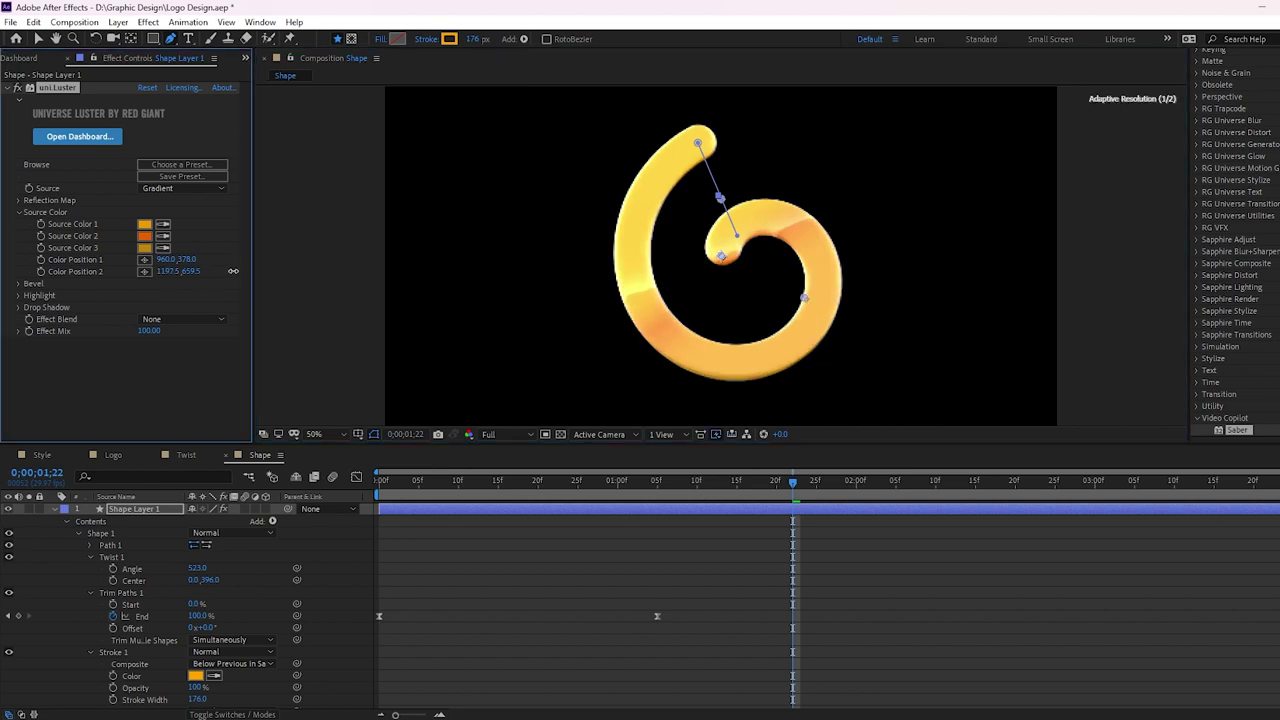
{"action": "mouse_move", "coordinate": [211, 260]}
{"action": "left_mouse_down"}
{"action": "mouse_move", "coordinate": [200, 305]}
{"action": "mouse_move", "coordinate": [189, 263]}
{"action": "left_mouse_up"}
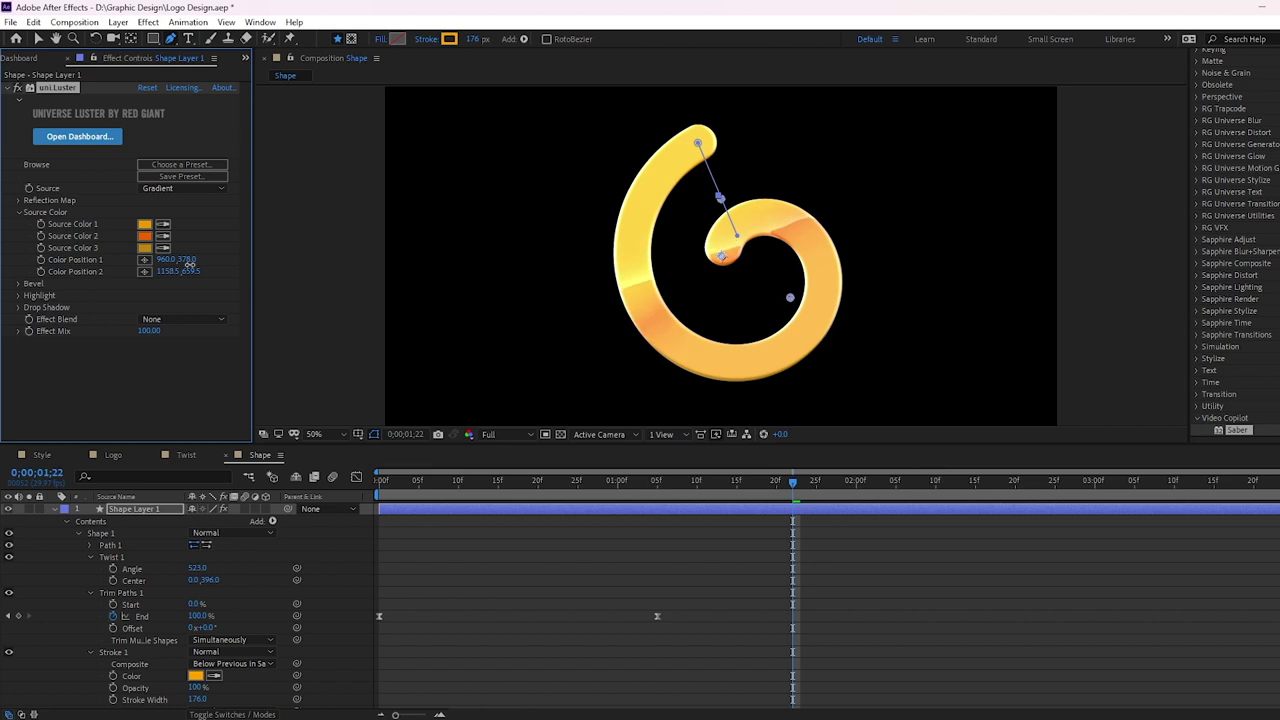
{"action": "left_click", "coordinate": [390, 490]}
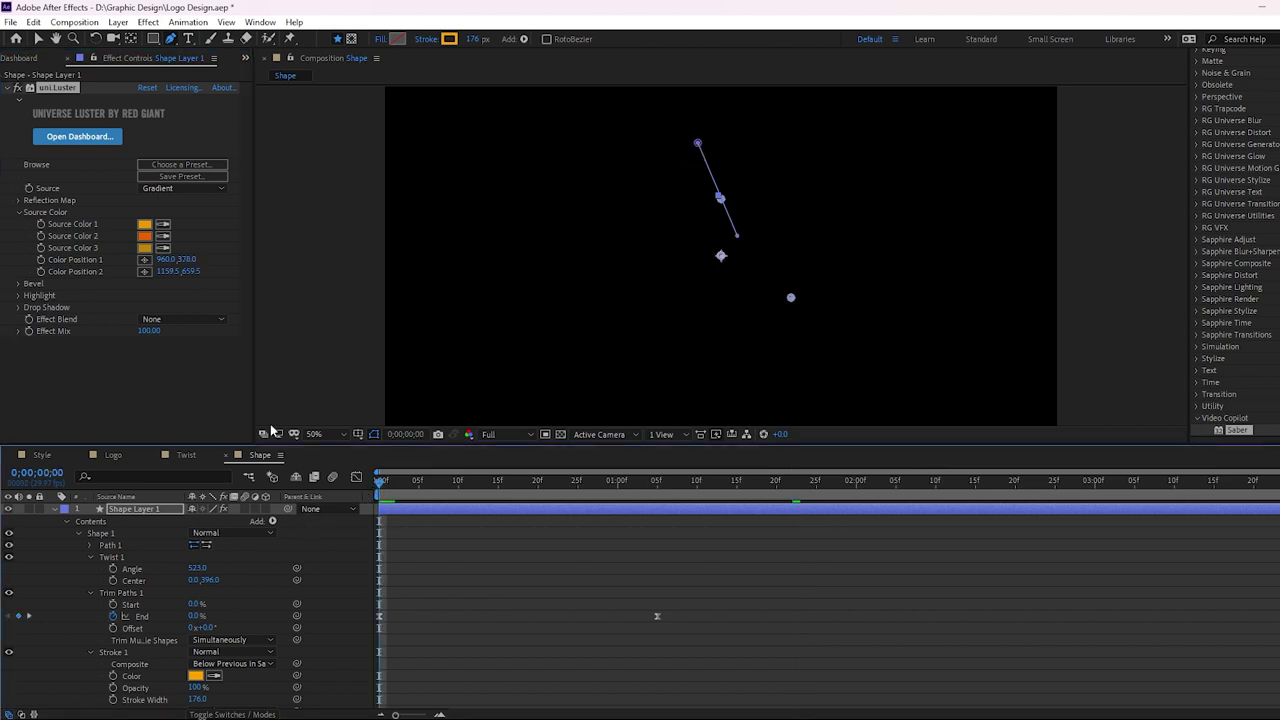
{"action": "left_click_drag", "start_coordinate": [837, 484], "coordinate": [1279, 506]}
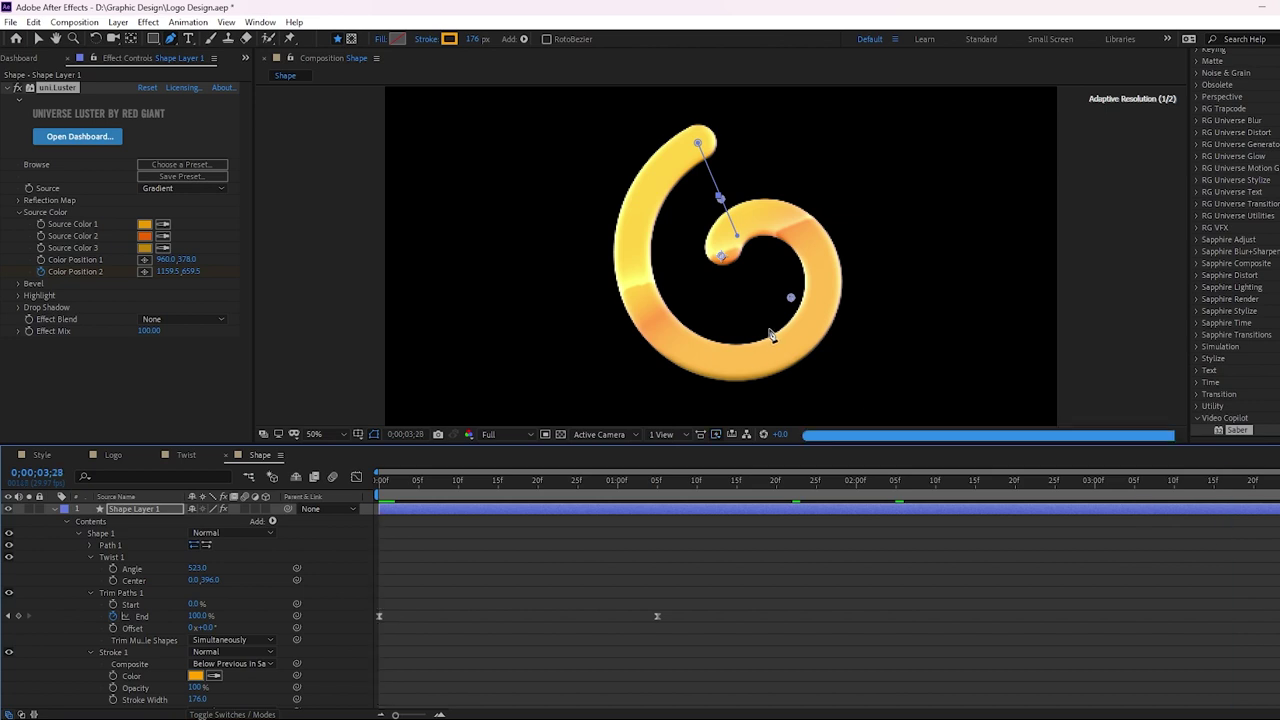
{"action": "left_click_drag", "start_coordinate": [190, 271], "coordinate": [340, 263]}
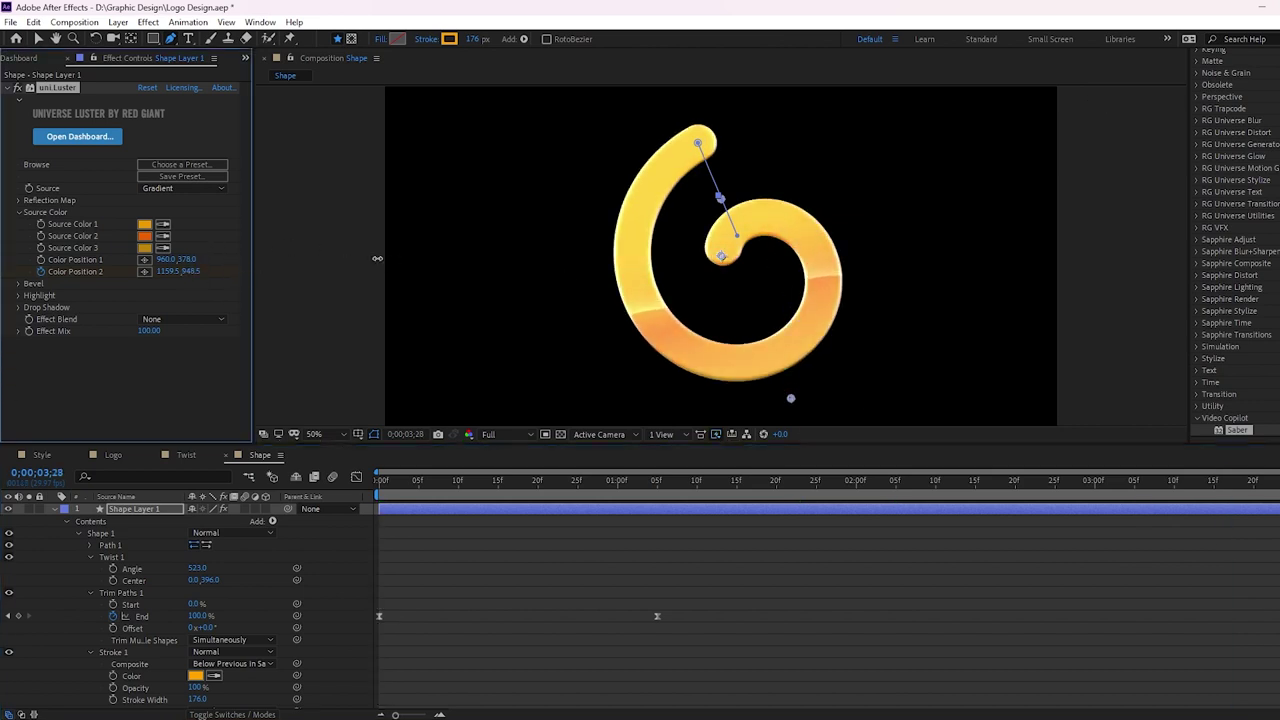
{"action": "left_click_drag", "start_coordinate": [340, 263], "coordinate": [335, 270]}
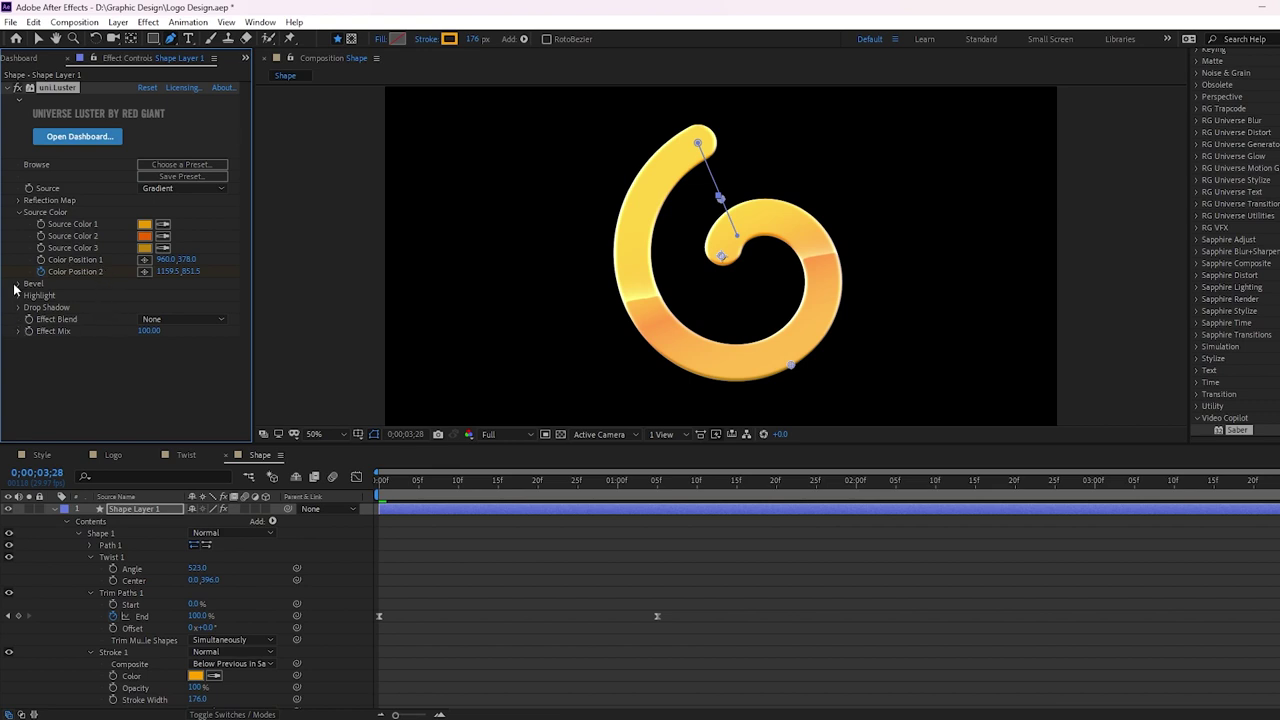
{"action": "left_click", "coordinate": [18, 285]}
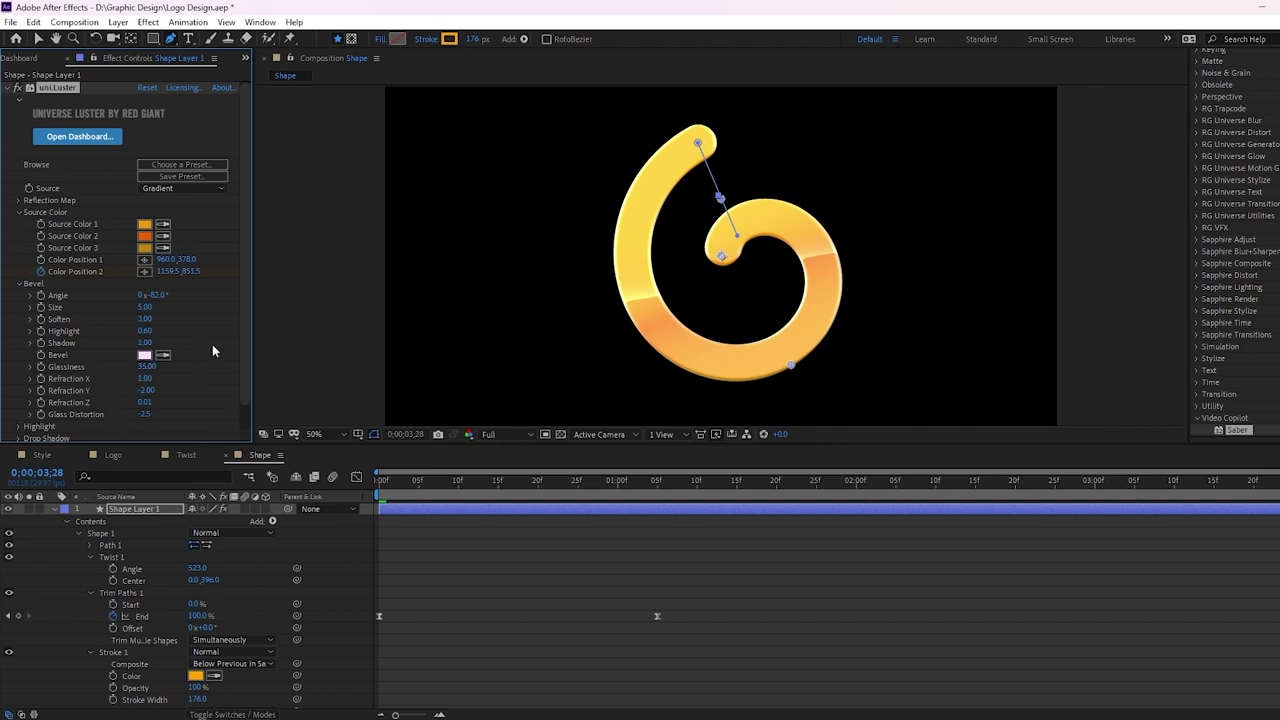
- Raise Luster's Bevel Size to 16.70 and enlarge the Highlight's Horizon Scale
{"action": "scroll", "coordinate": [245, 317], "scroll_direction": "down", "scroll_amount": 2}
{"action": "left_click_drag", "start_coordinate": [145, 281], "coordinate": [222, 275]}
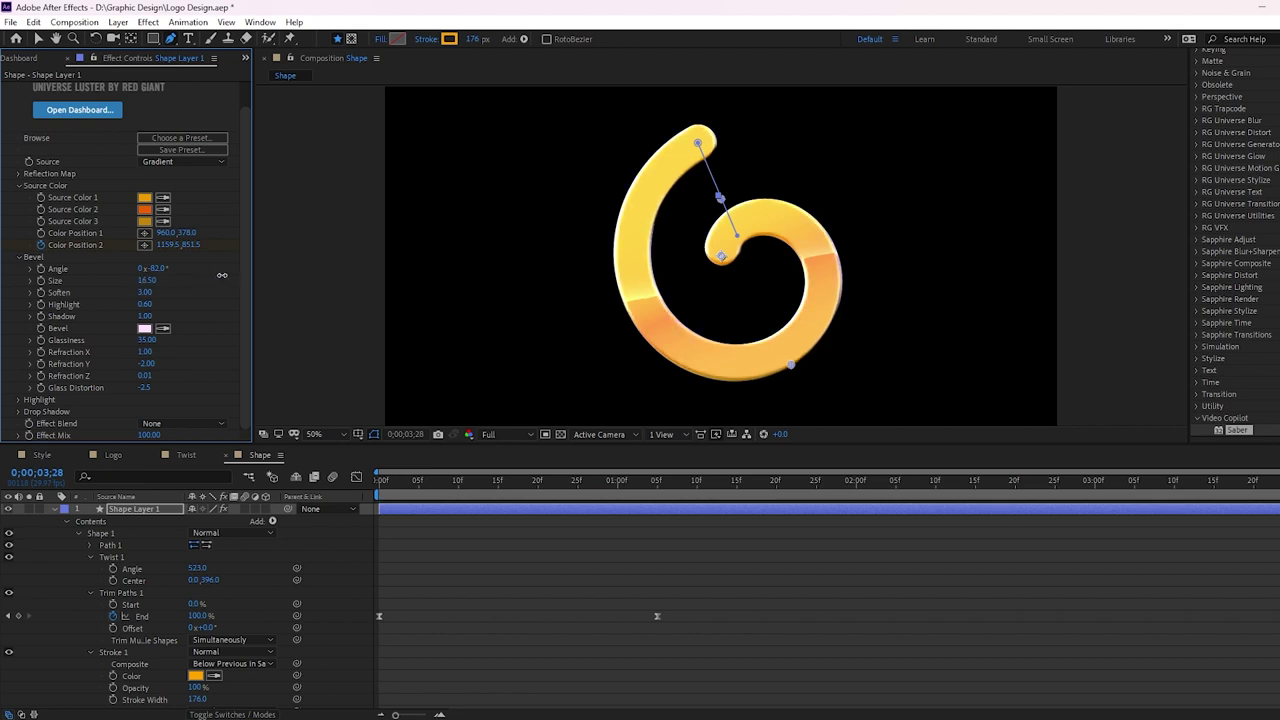
{"action": "left_click", "coordinate": [19, 401]}
{"action": "scroll", "coordinate": [185, 328], "scroll_direction": "down", "scroll_amount": 3}
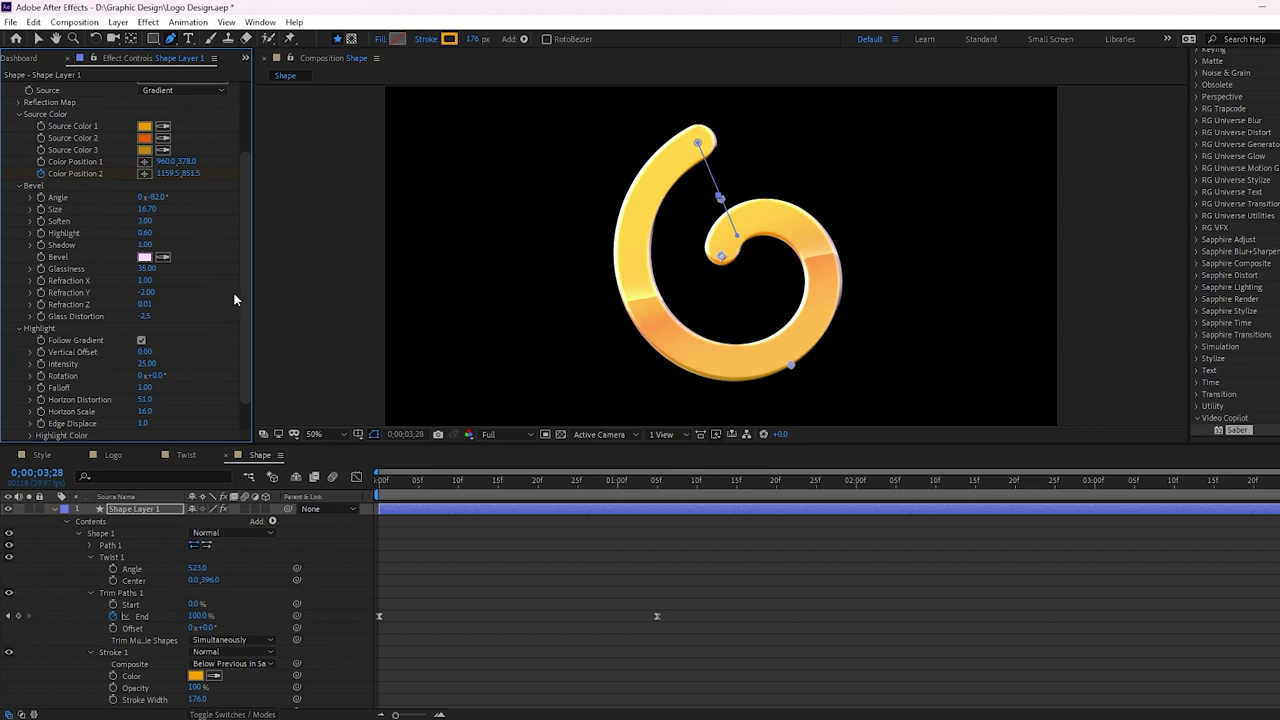
{"action": "scroll", "coordinate": [243, 292], "scroll_direction": "down", "scroll_amount": 2}
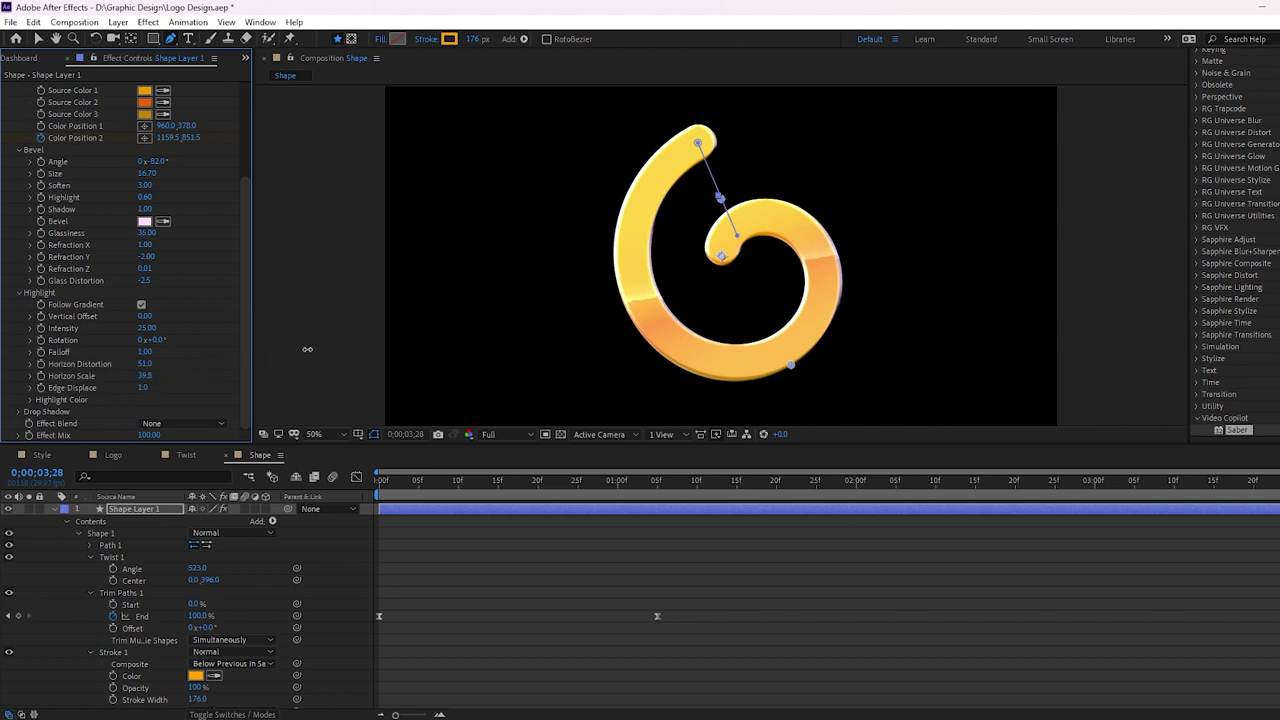
{"action": "left_click_drag", "start_coordinate": [422, 341], "coordinate": [600, 338]}
- Preview the spiral drawing on and reduce the Horizon Scale slightly, reviewing around 2;23–2;29
{"action": "key", "text": "Home"}
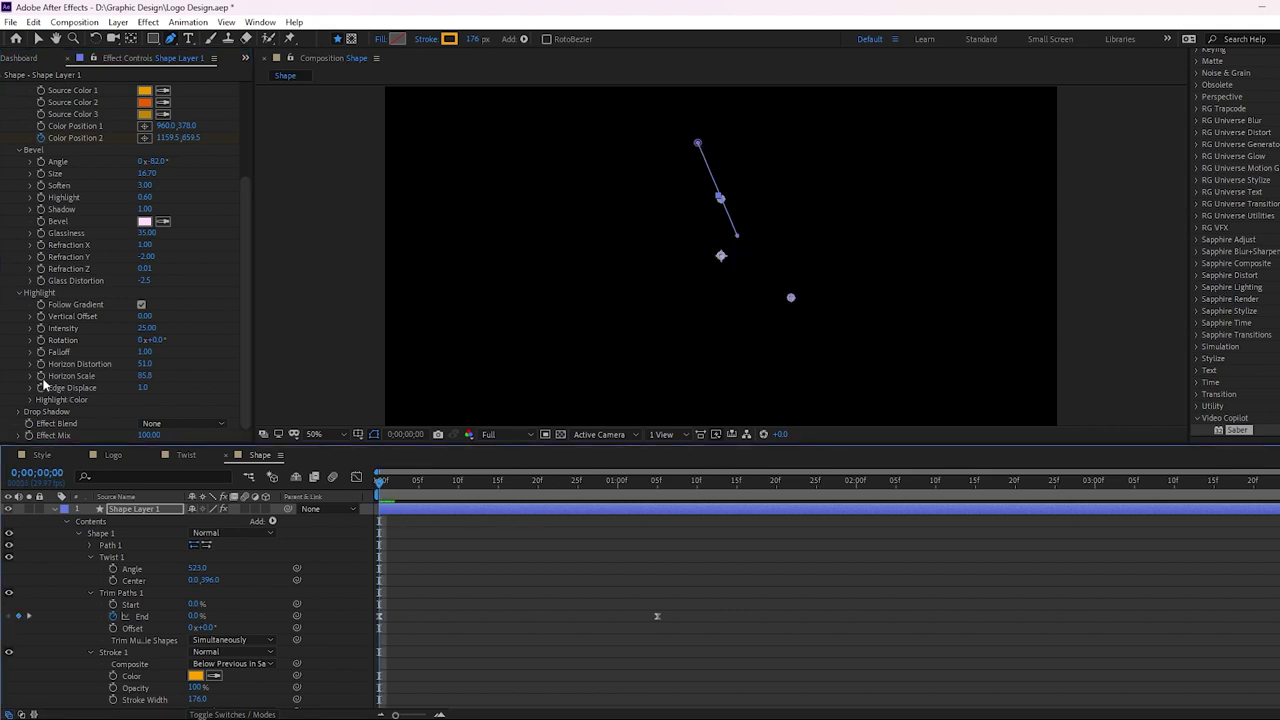
{"action": "key", "text": "space"}
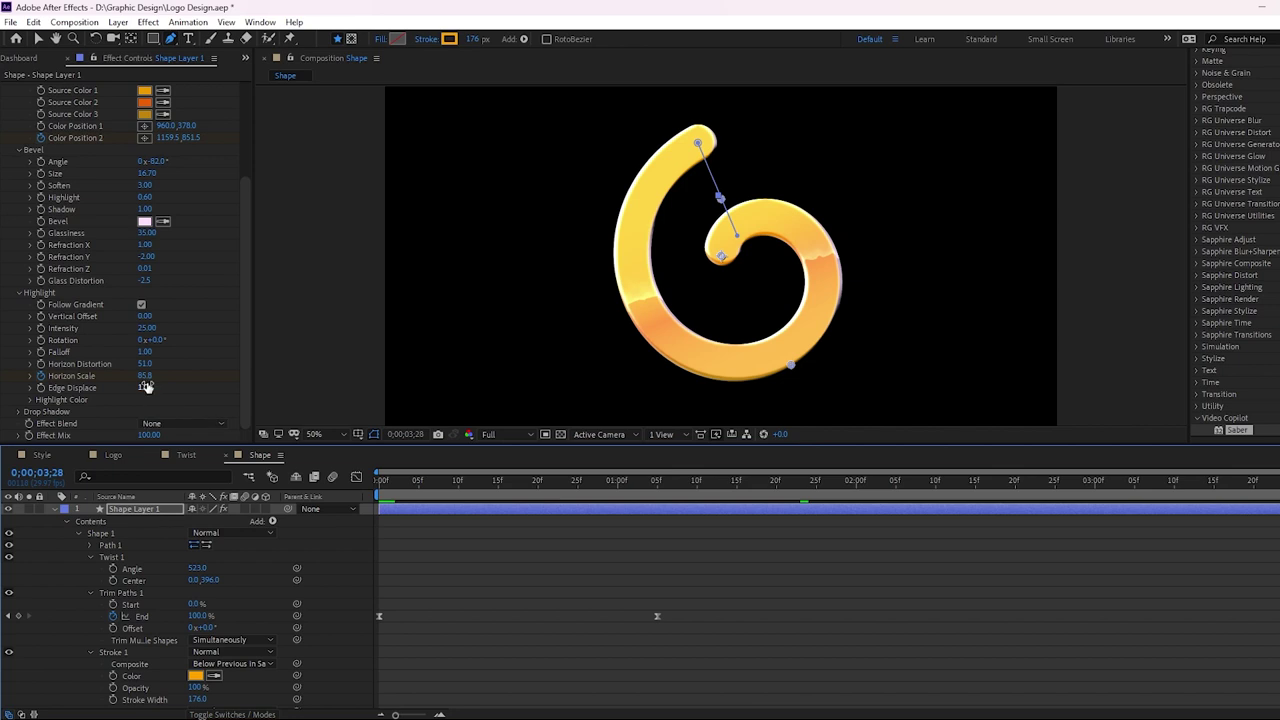
{"action": "left_click_drag", "start_coordinate": [145, 375], "coordinate": [57, 371]}
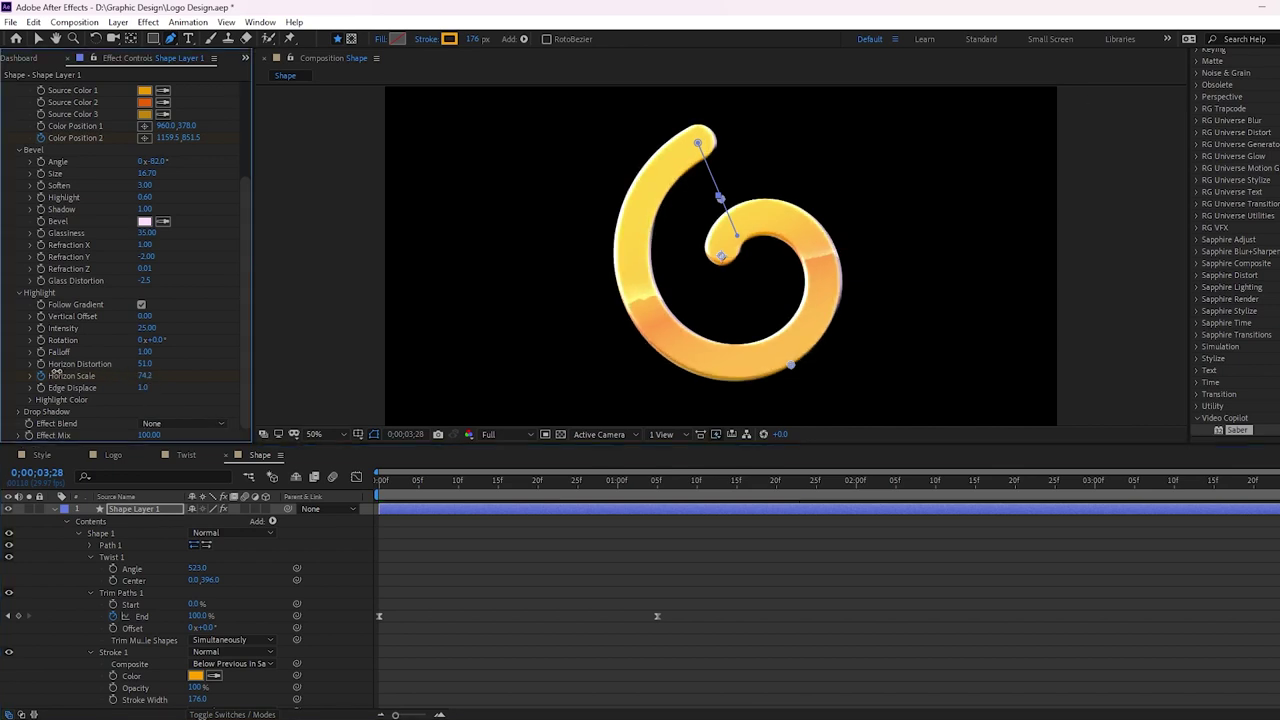
{"action": "left_click", "coordinate": [1038, 490]}
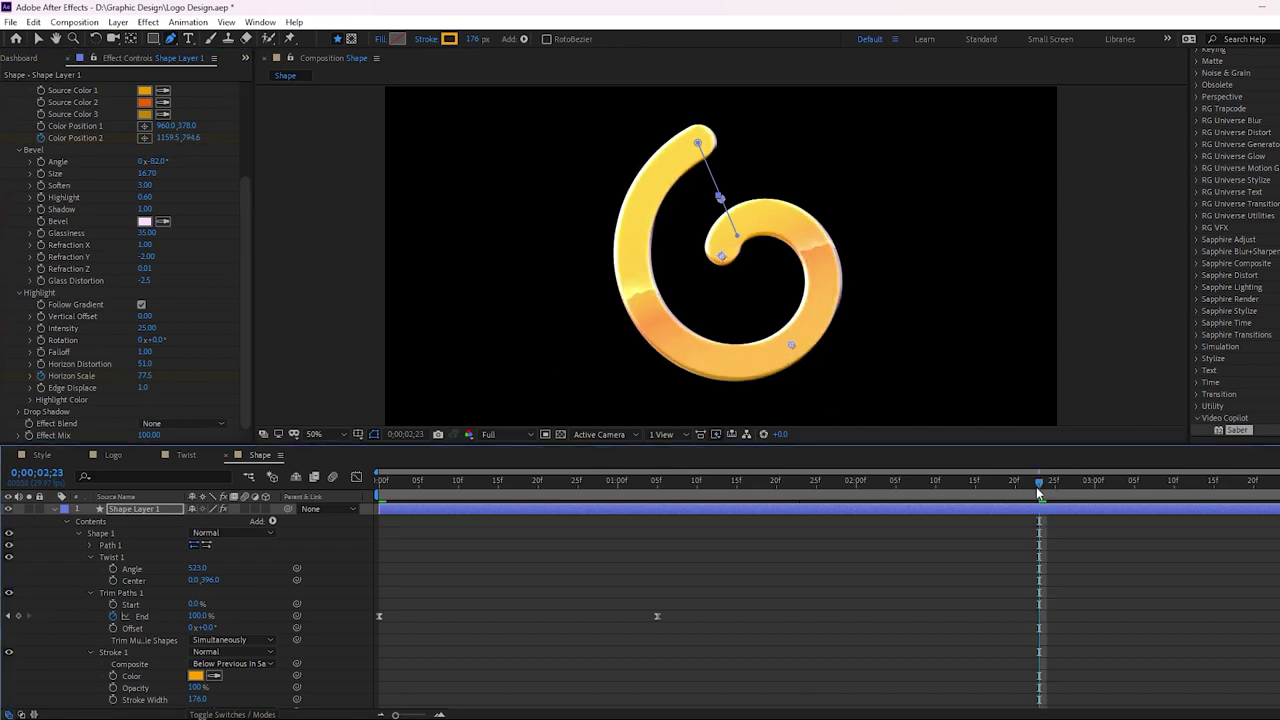
{"action": "key", "text": "space"}
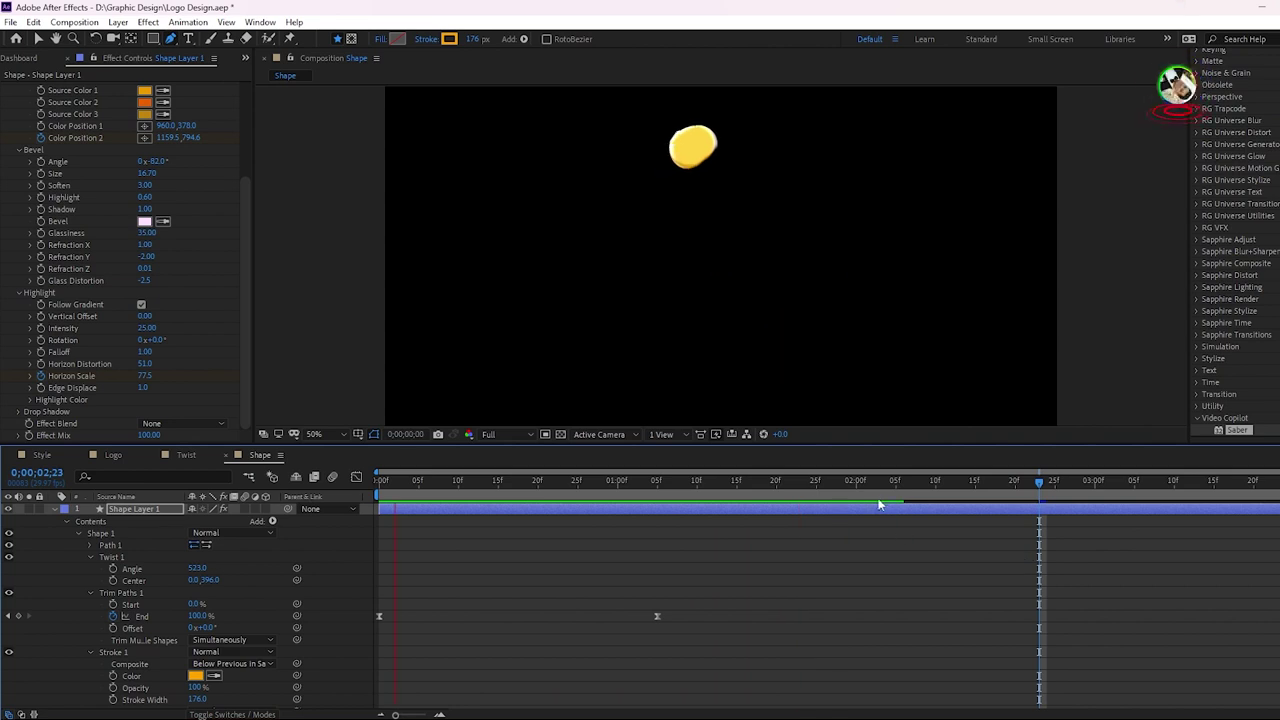
{"action": "left_click_drag", "start_coordinate": [875, 490], "coordinate": [1087, 490]}
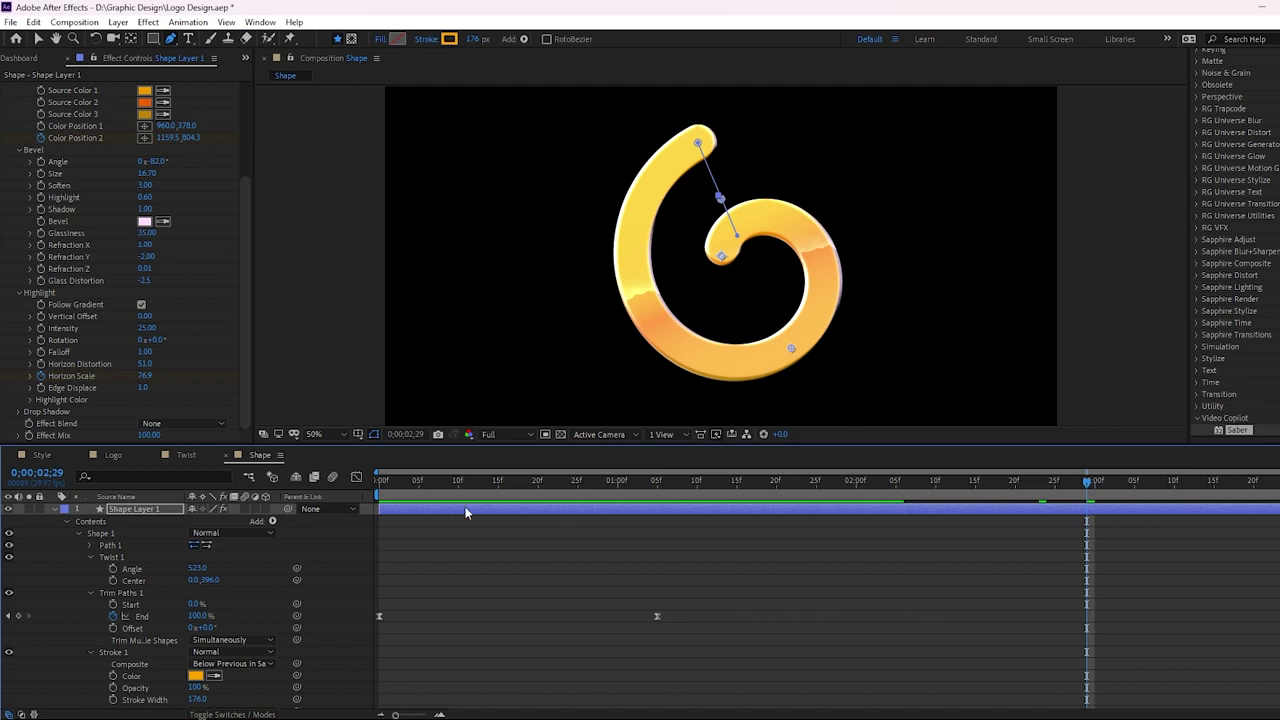
- Look over the shape operations without adding any, then switch to the Style comp
{"action": "left_click", "coordinate": [272, 521]}
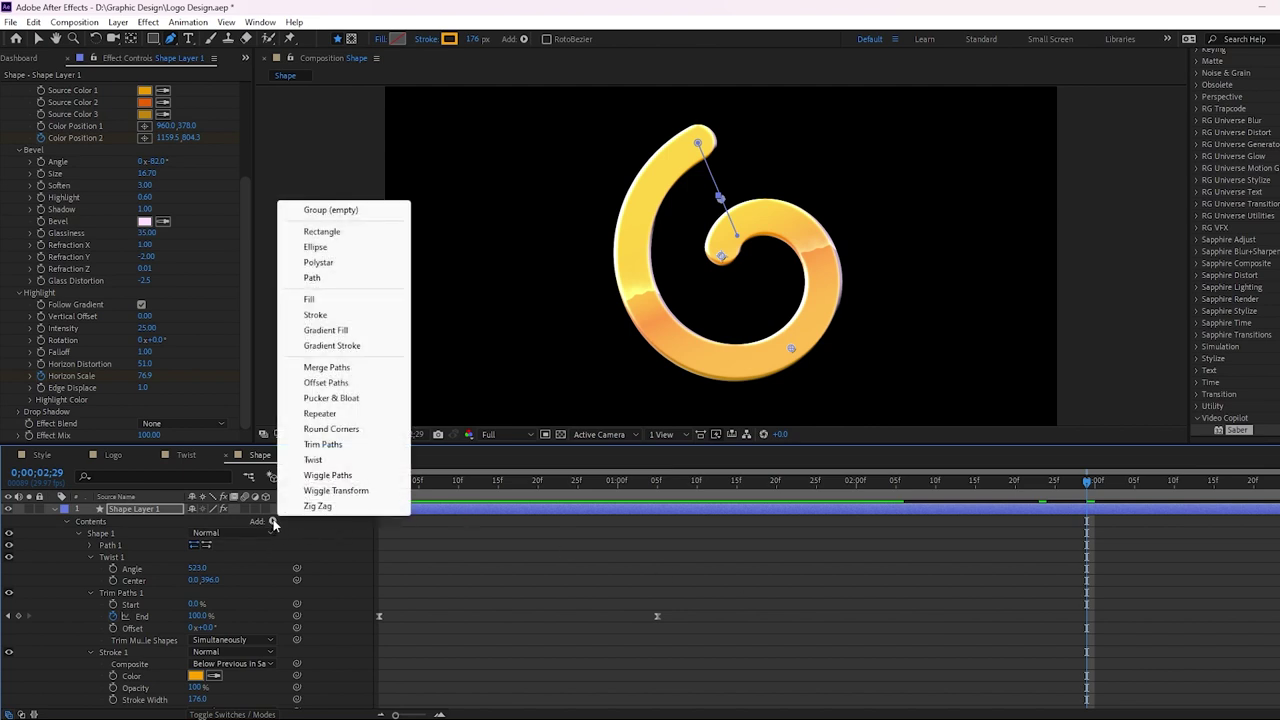
{"action": "left_click", "coordinate": [800, 497]}
{"action": "left_click", "coordinate": [800, 497]}
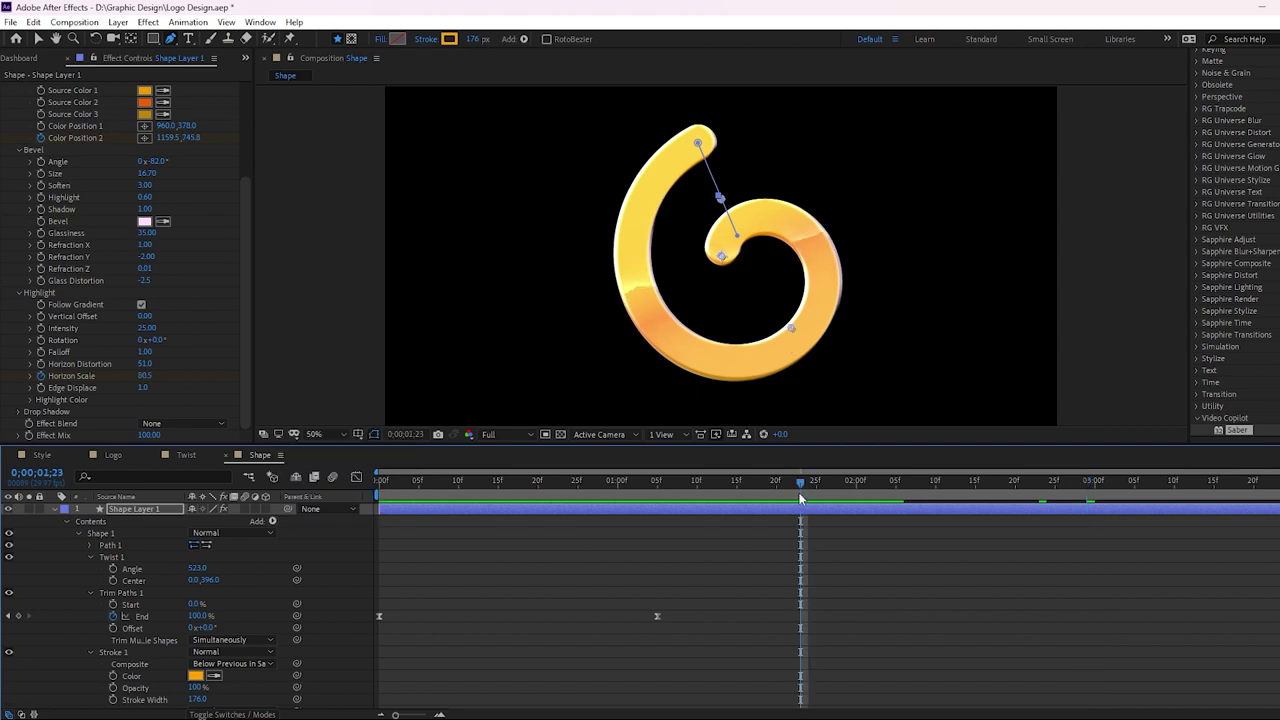
{"action": "left_click", "coordinate": [37, 457]}
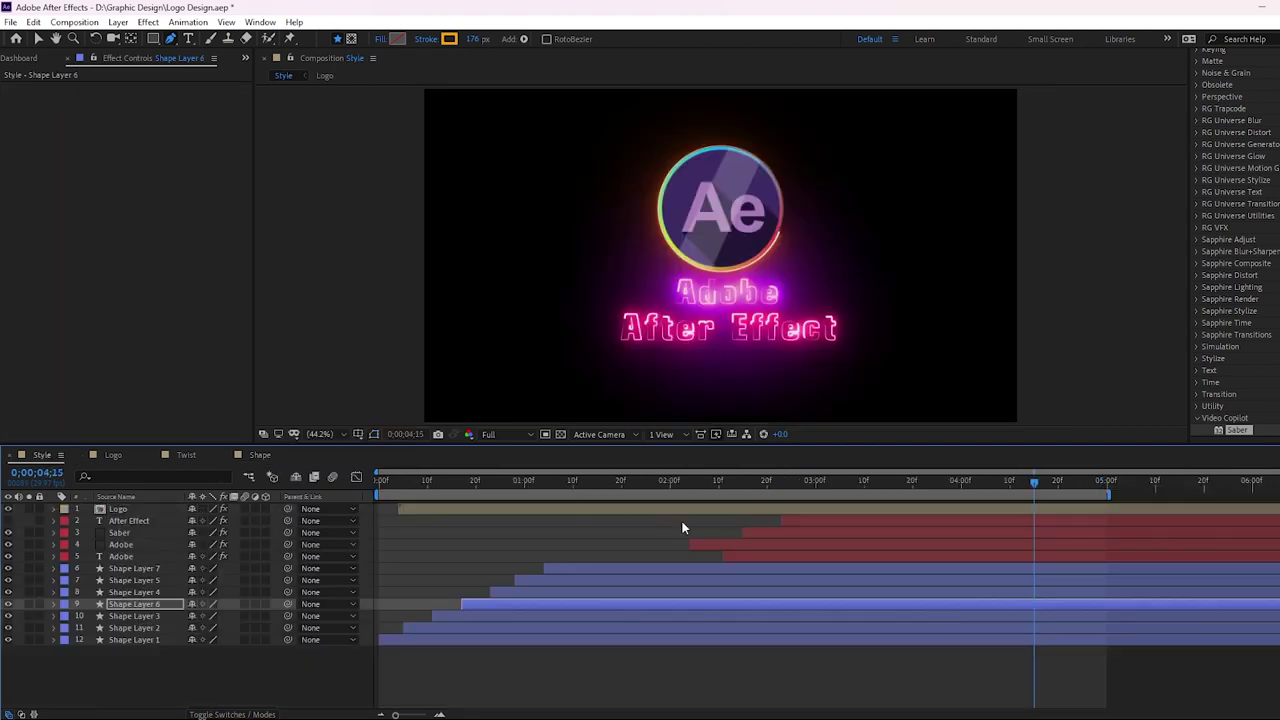
{"action": "left_click", "coordinate": [722, 484]}
{"action": "key", "text": "space"}
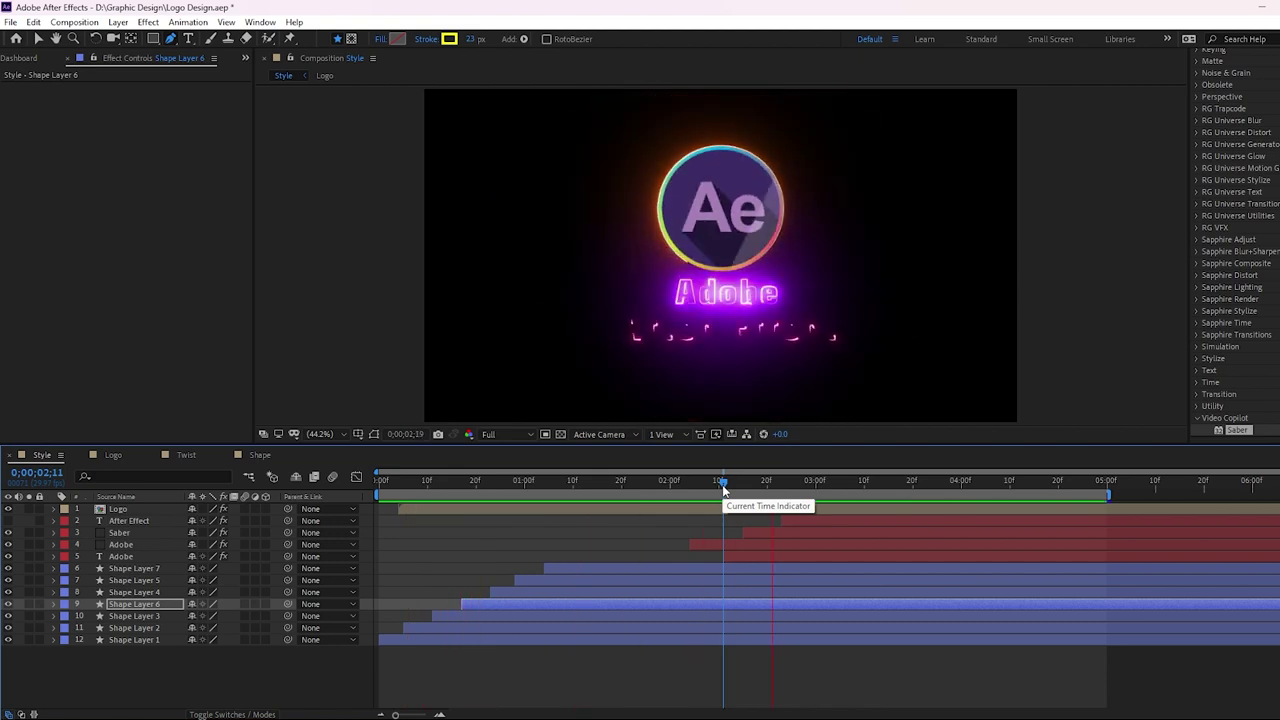
{"action": "left_click_drag", "start_coordinate": [723, 484], "coordinate": [825, 504]}
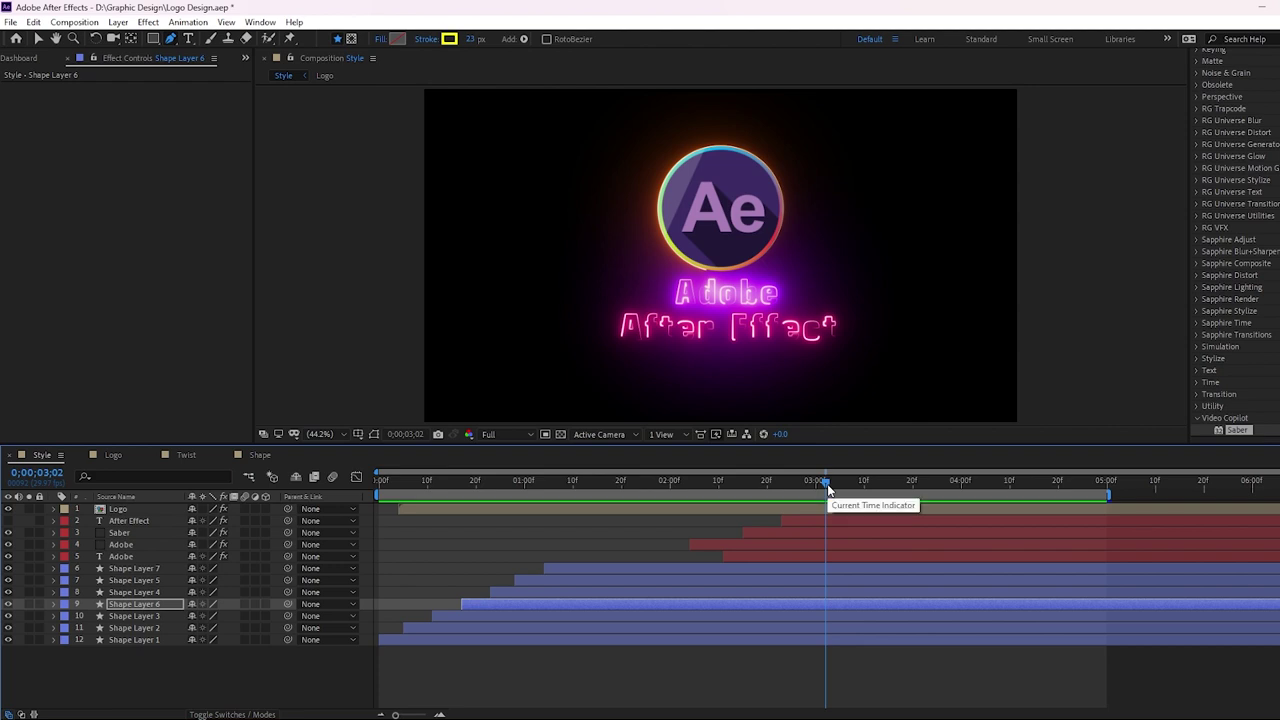
{"action": "left_click_drag", "start_coordinate": [826, 489], "coordinate": [308, 514]}
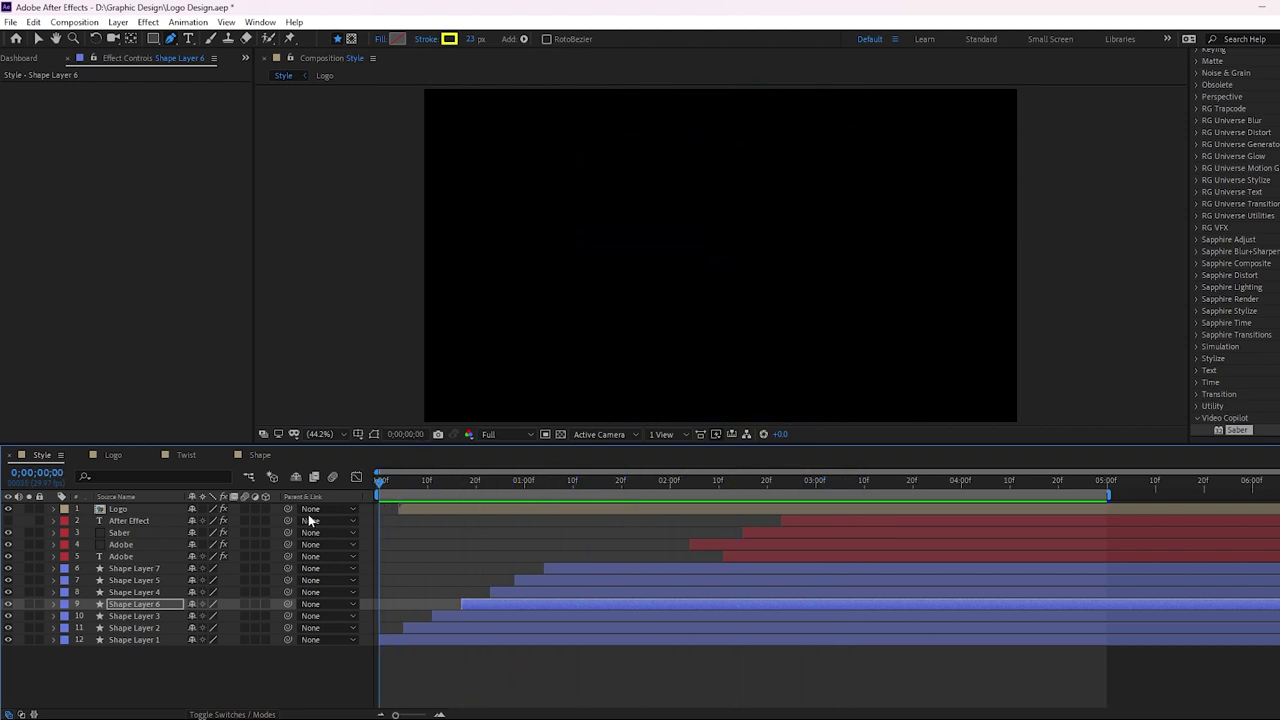
{"action": "key", "text": "space"}
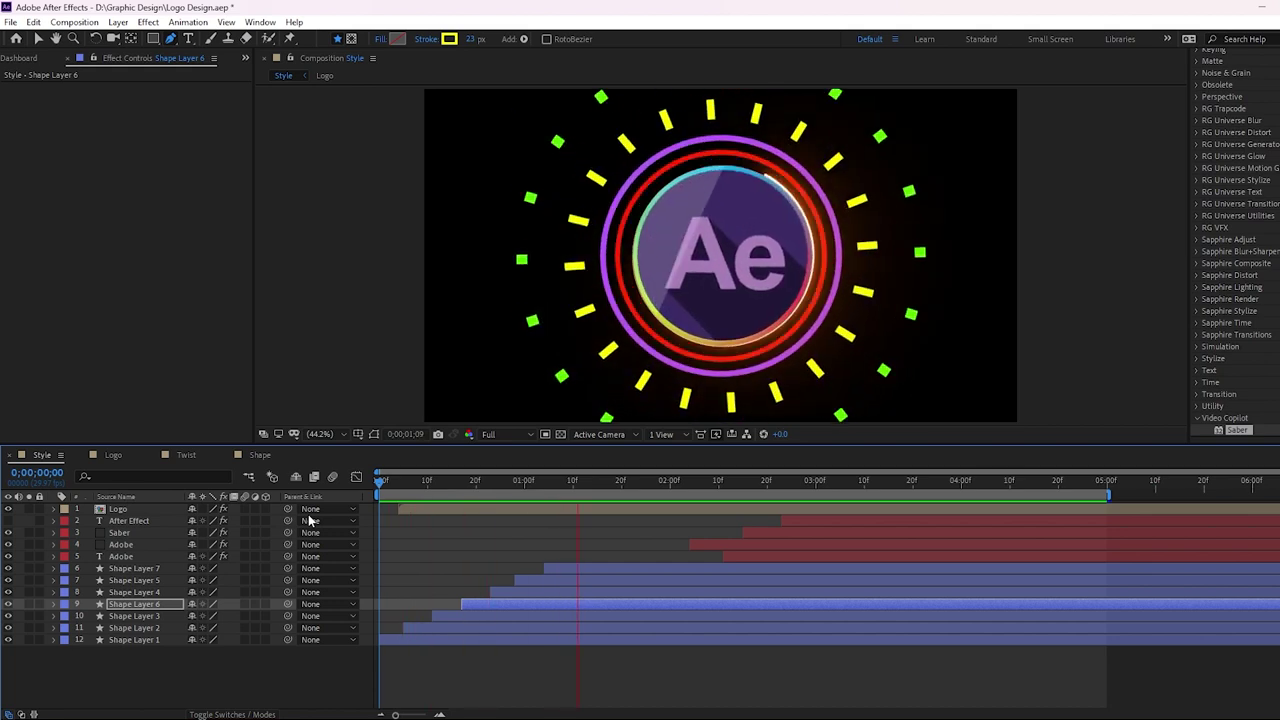